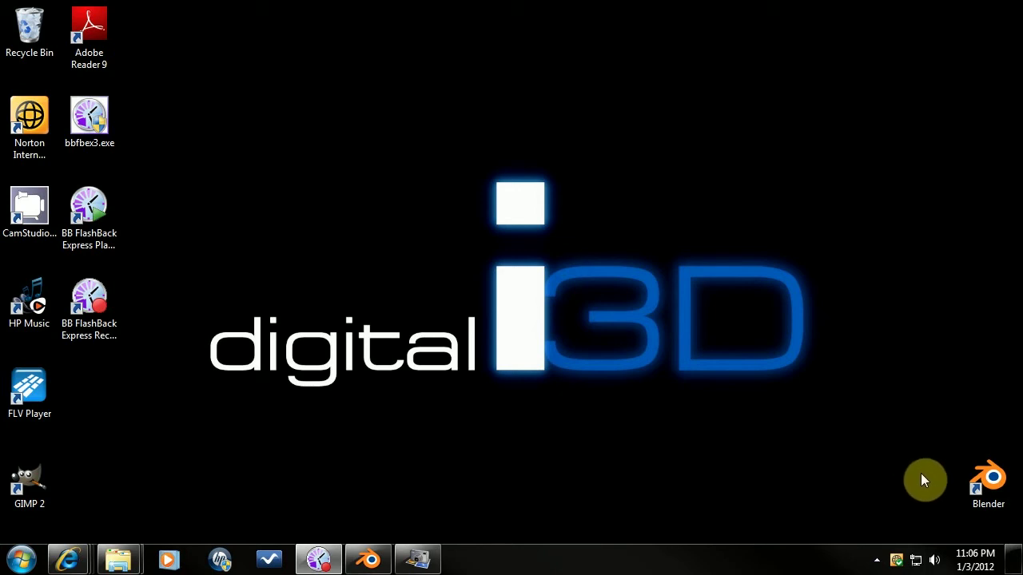
Launch Blender and dismiss its splash screen.
double_click(989, 480)
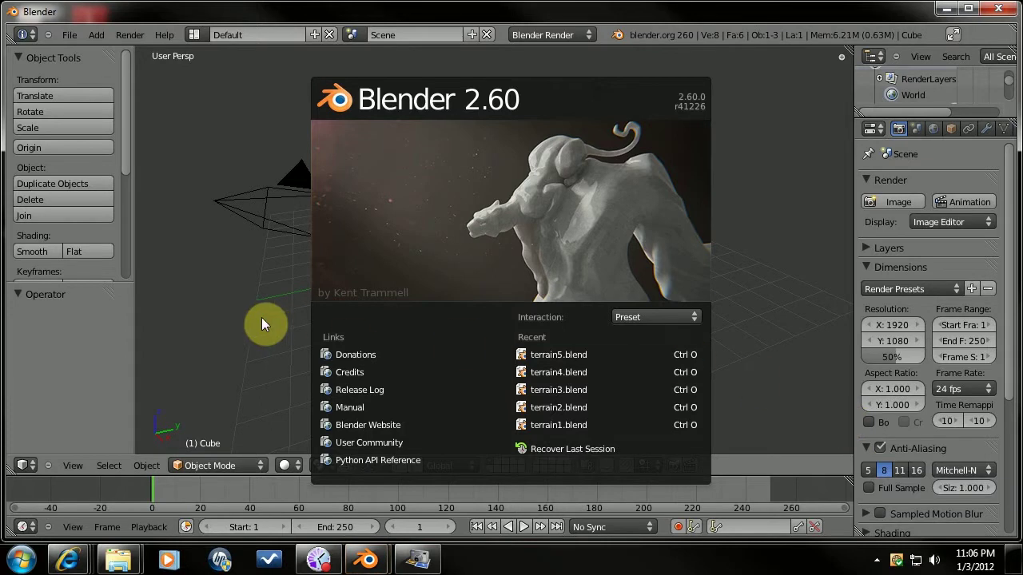
click(262, 317)
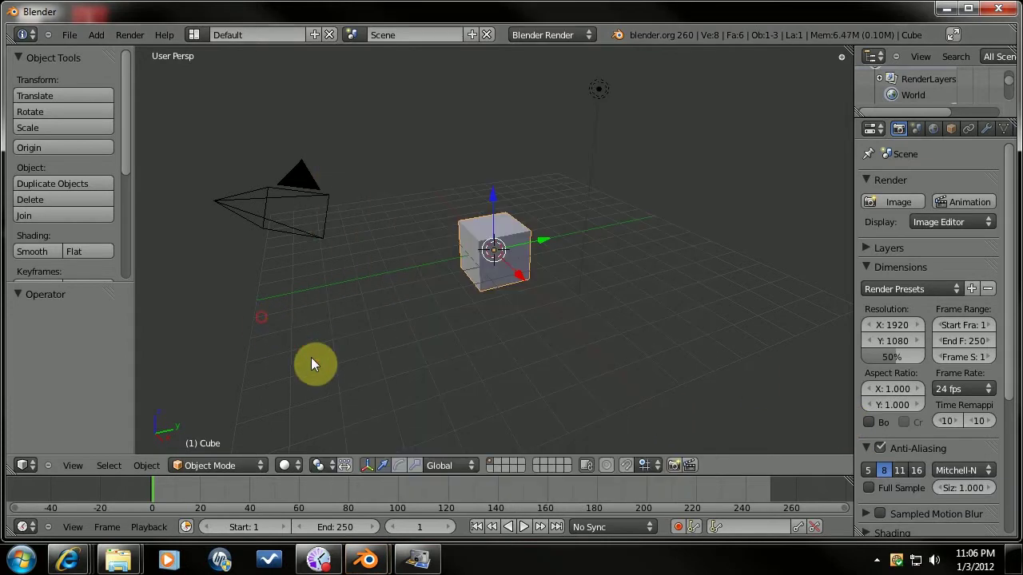
Switch to HP MediaSmart Photo and examine the terrain5.png render at a reduced zoom, then minimize it.
click(421, 562)
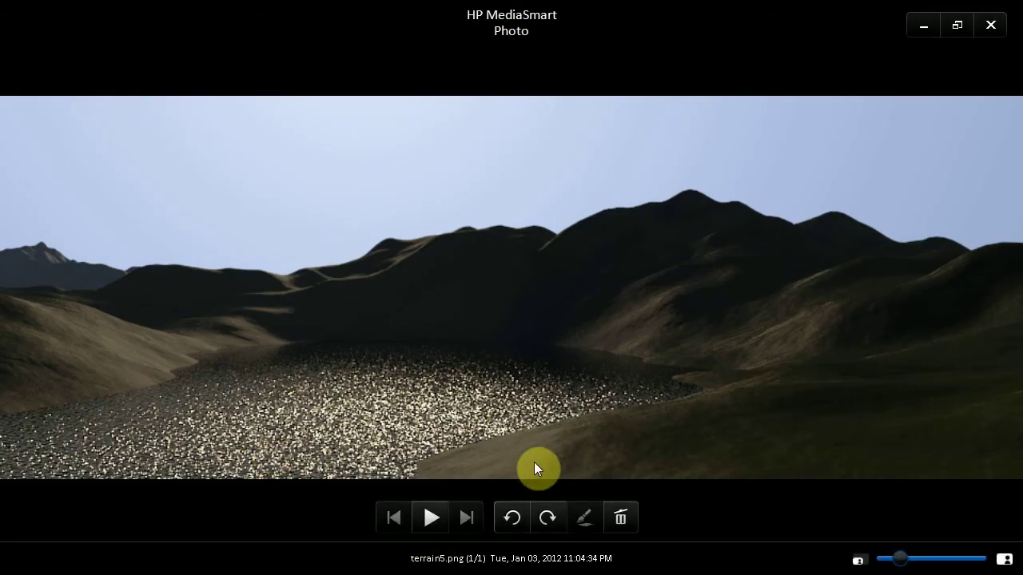
drag(906, 559, 887, 559)
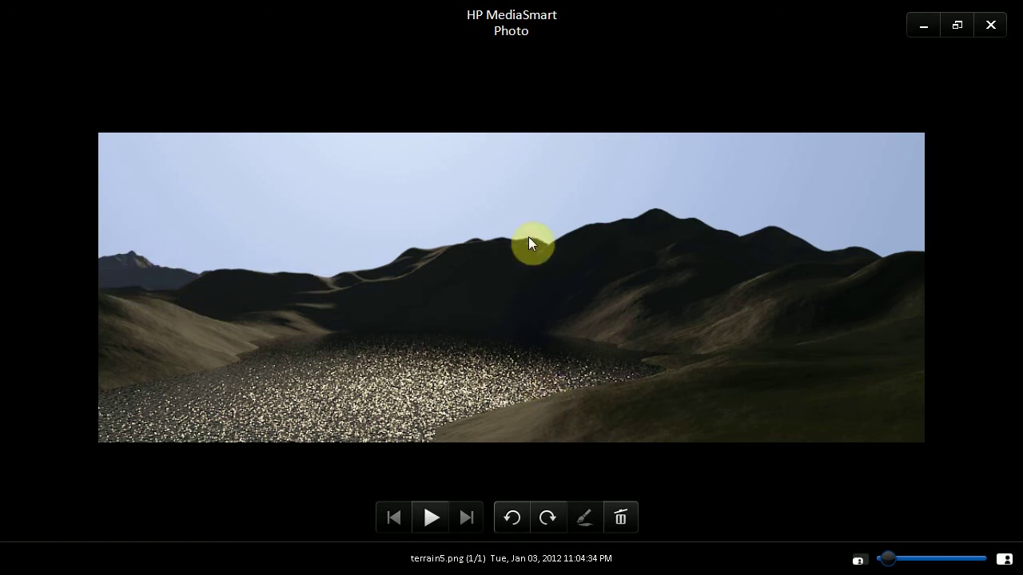
click(921, 27)
Delete the default cube from the scene.
middle_drag(447, 314, 639, 314)
middle_drag(473, 294, 489, 280)
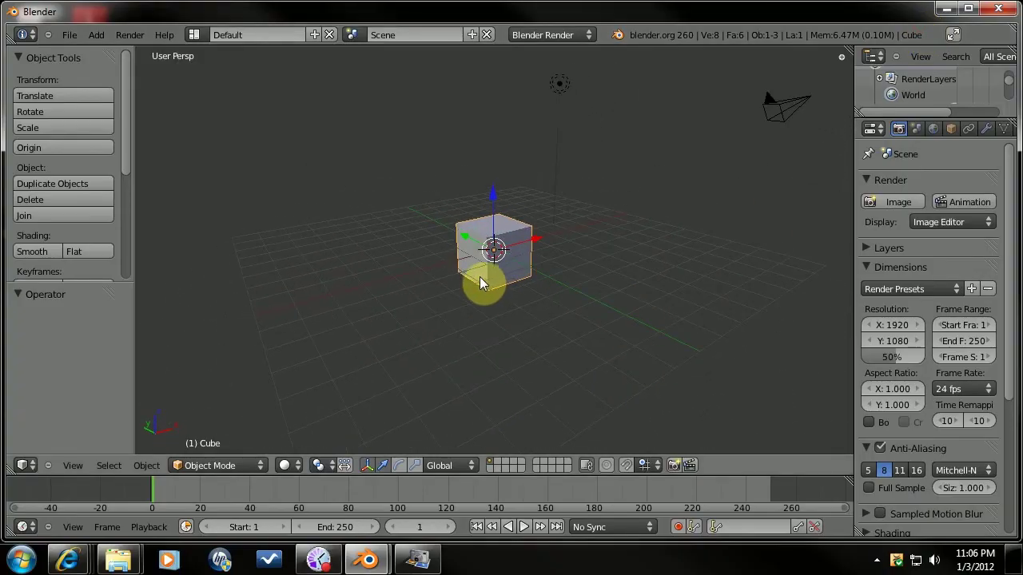
key(x)
click(465, 278)
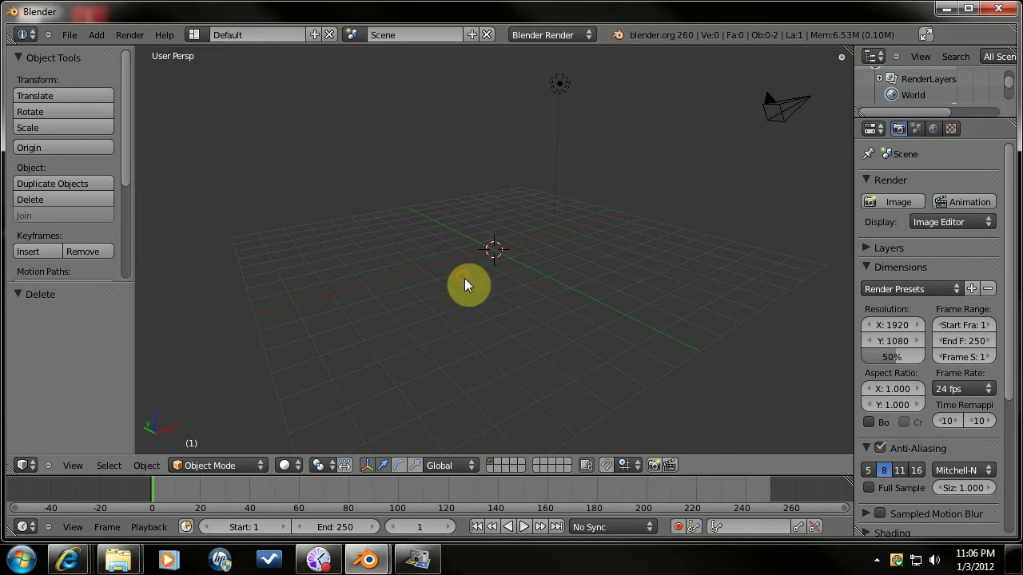
Search the add-ons in the user preferences for "ant" to check the ANT Landscape add-on, and close the preferences.
click(68, 34)
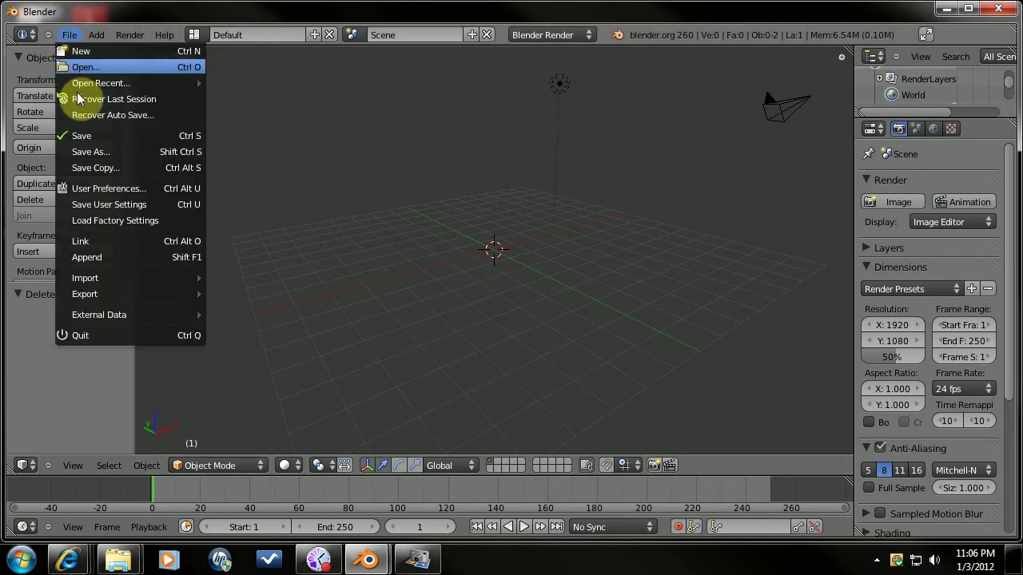
click(107, 192)
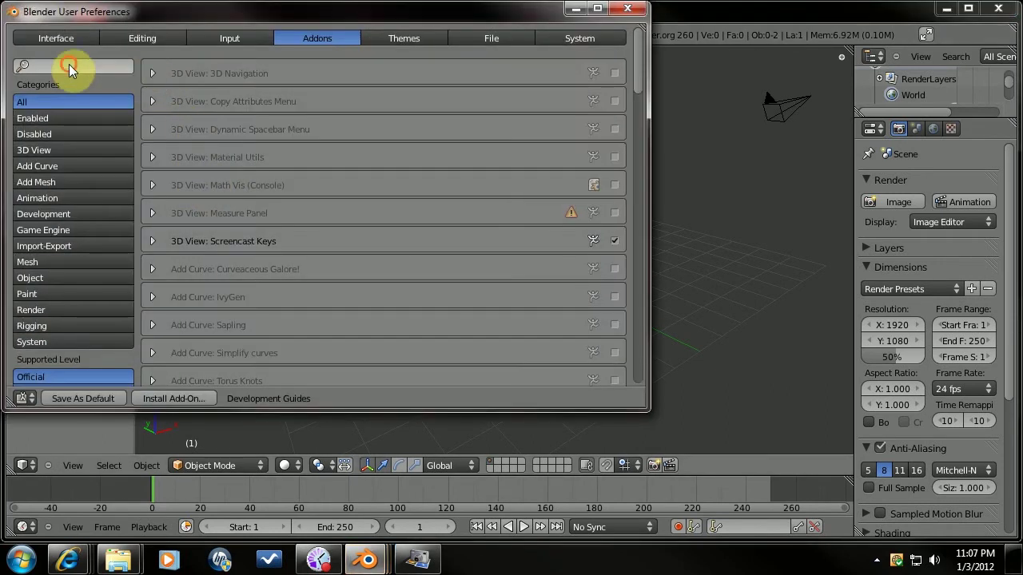
click(68, 65)
text(ant)
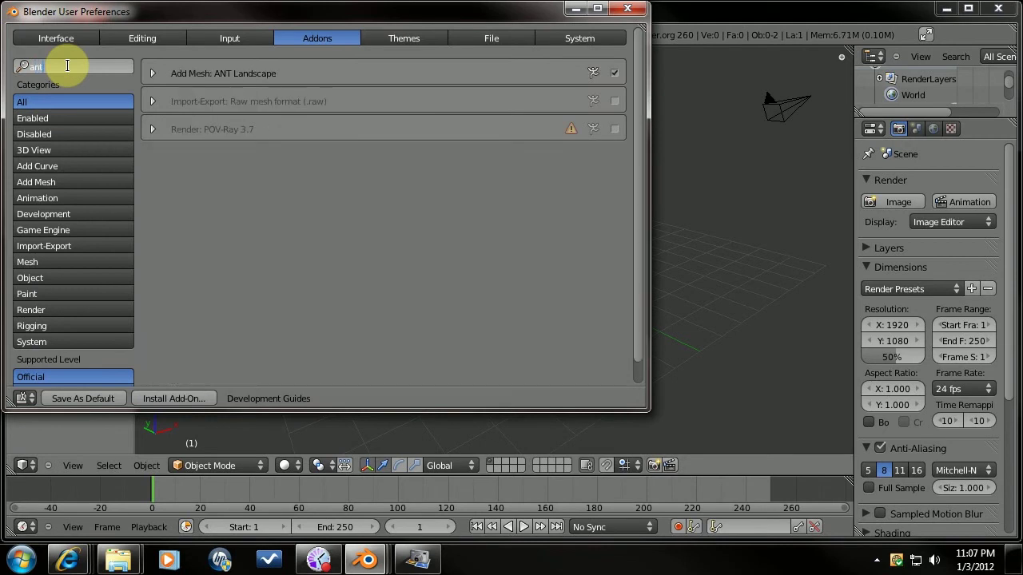
click(627, 8)
Add a Landscape mesh at the centre of the scene.
middle_drag(596, 268, 542, 282)
key(shift+a)
mouse_move(541, 283)
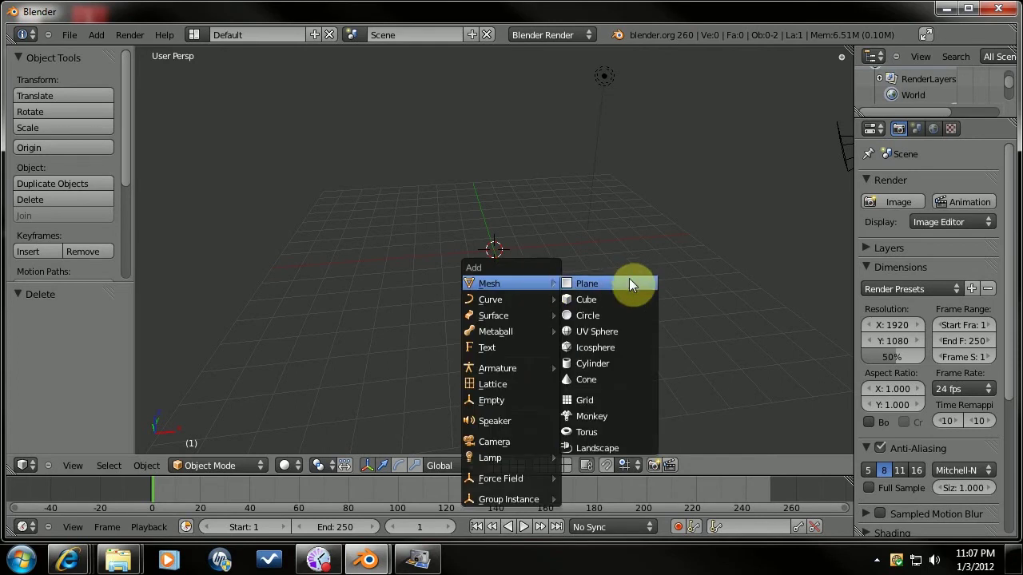
click(597, 447)
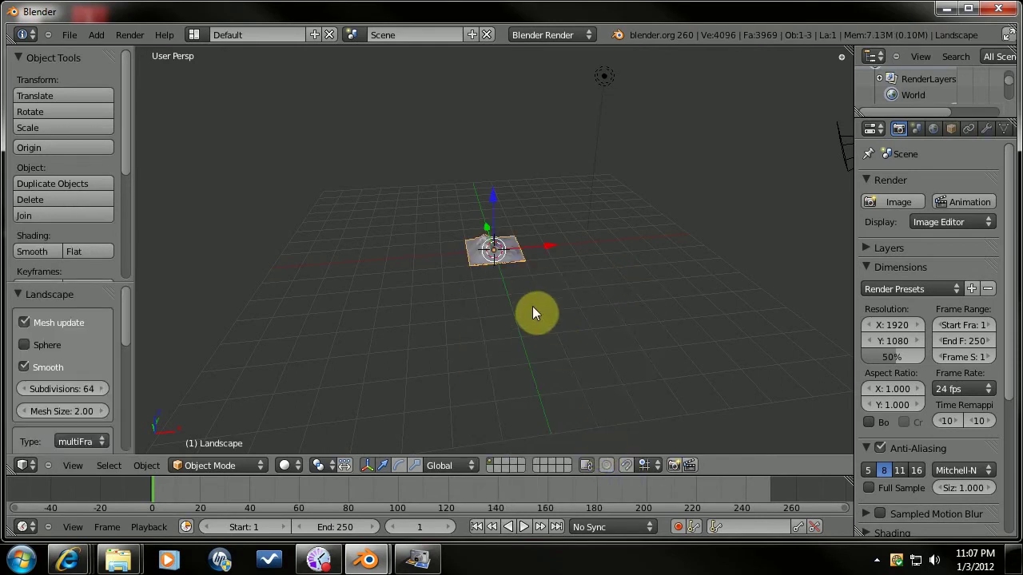
Start the Screencast Keys display in the 3D view and hide the view's properties.
key(n)
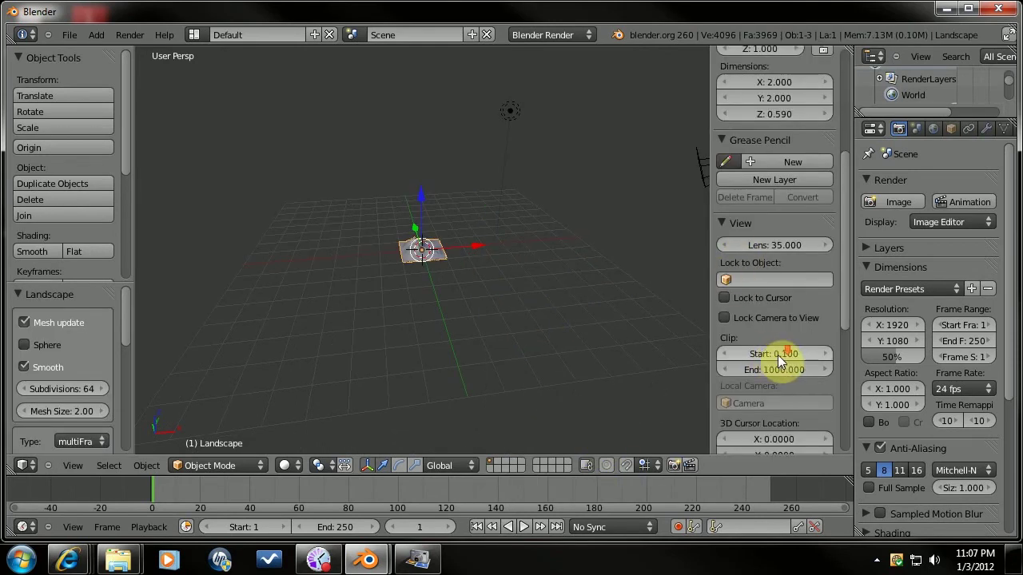
scroll(776, 357, down, 6)
click(763, 370)
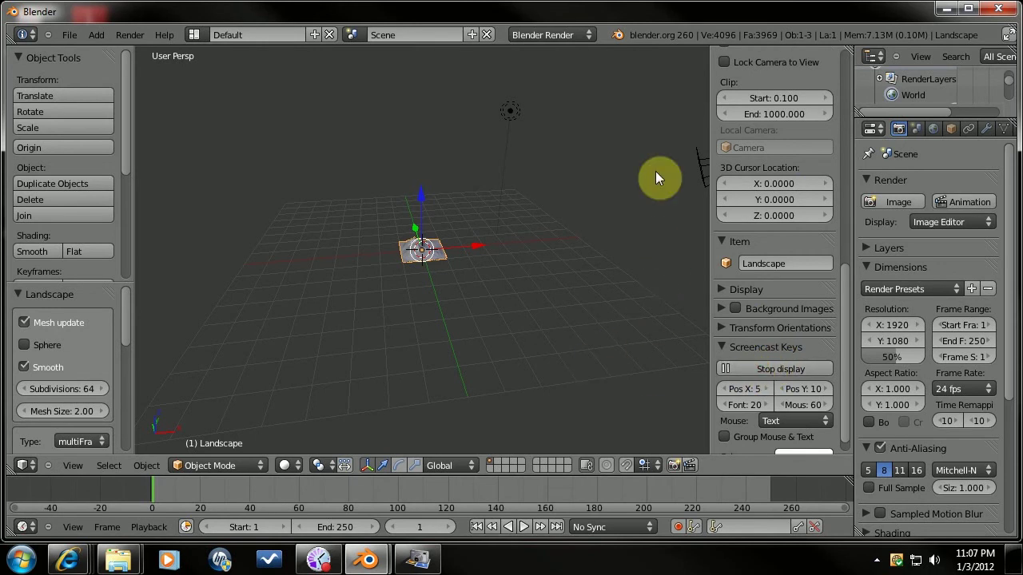
key(n)
Set the landscape's subdivisions to 150 and its mesh size to 4.
scroll(580, 258, down, 1)
middle_drag(580, 258, 547, 272)
scroll(547, 271, up, 6)
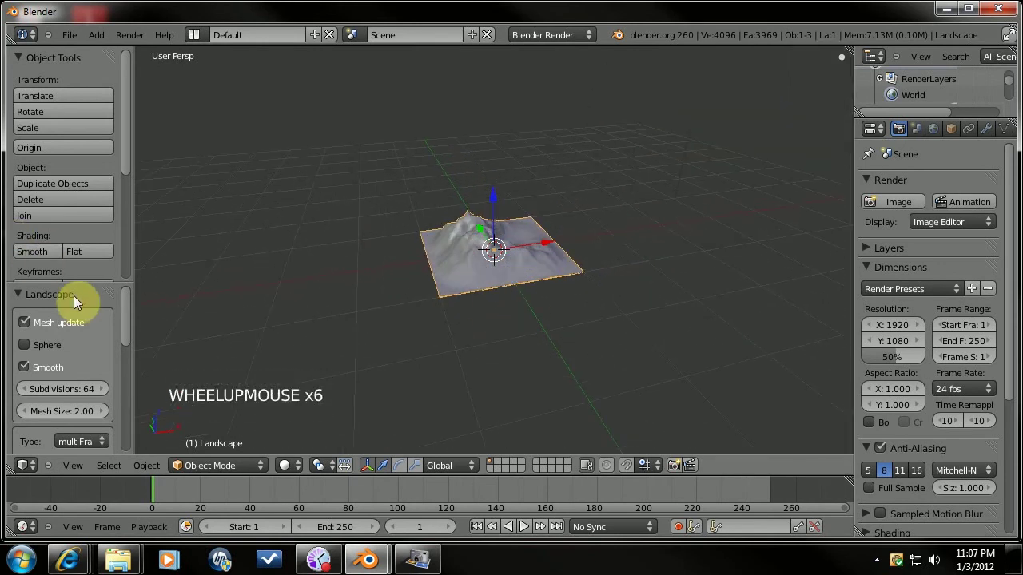
drag(79, 281, 80, 164)
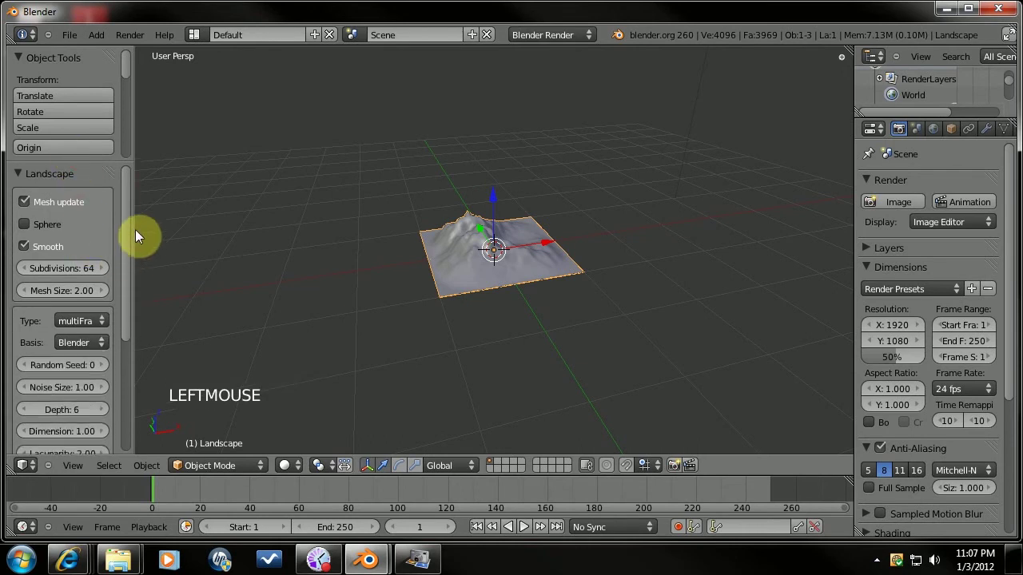
click(66, 268)
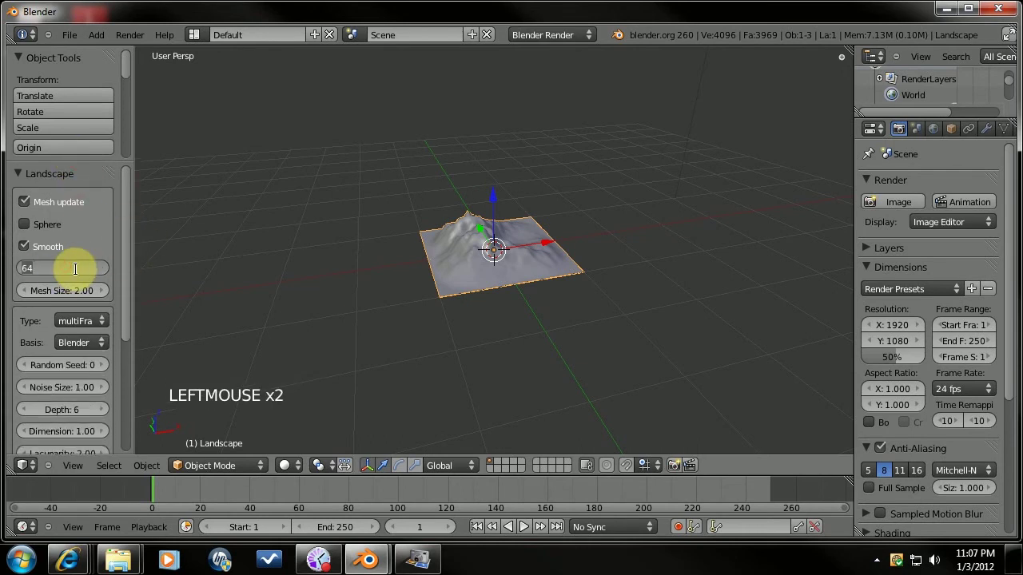
text(150)
key(Return)
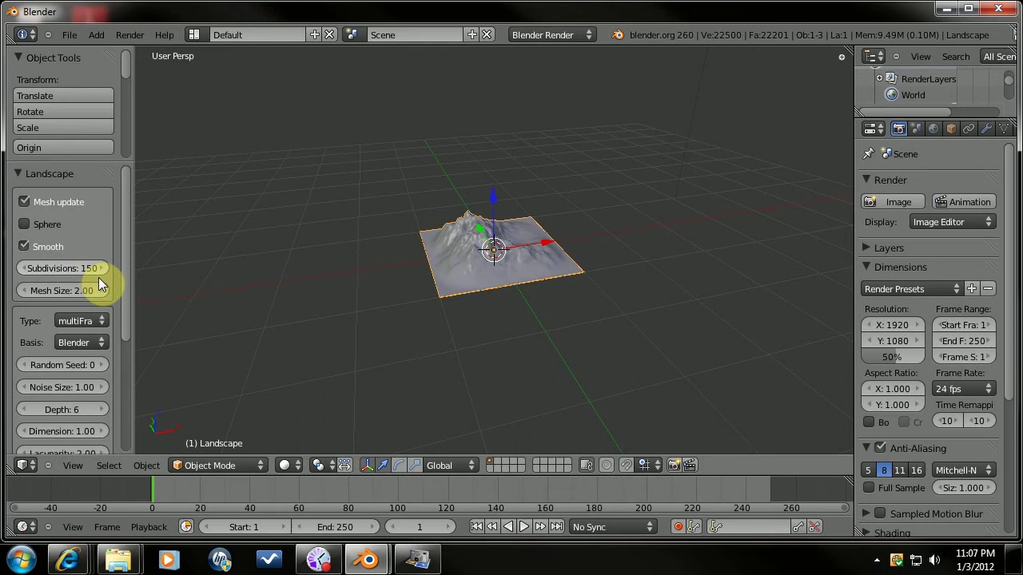
click(66, 293)
text(4)
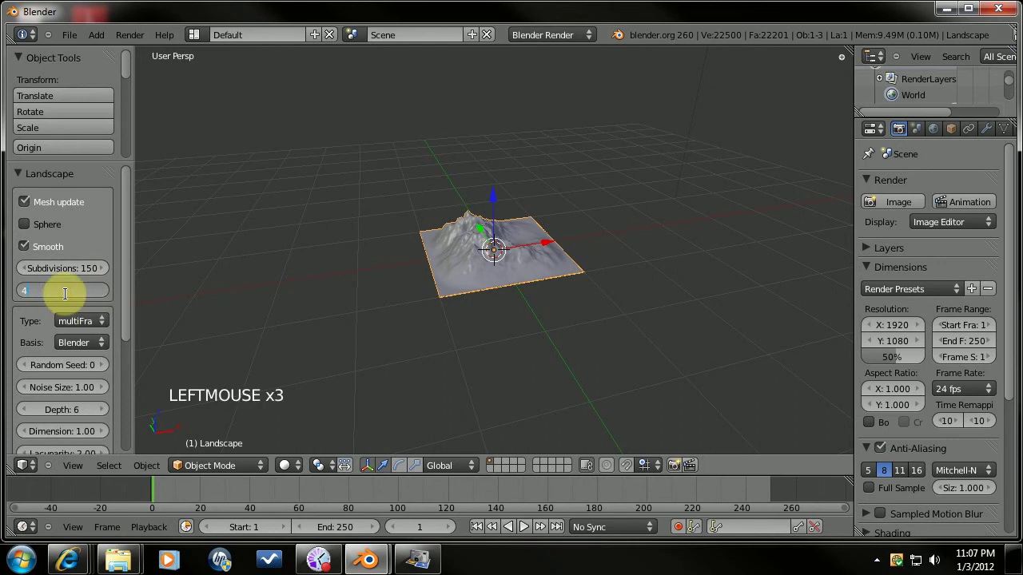
key(Return)
Set the landscape's height to 0.30.
middle_drag(639, 281, 165, 345)
drag(125, 311, 126, 410)
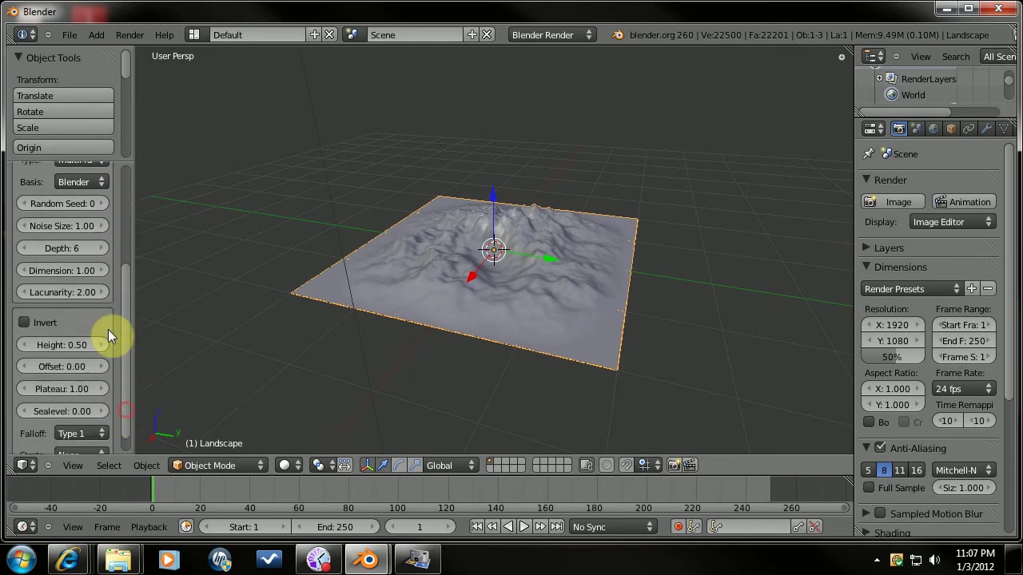
double_click(85, 350)
text(3)
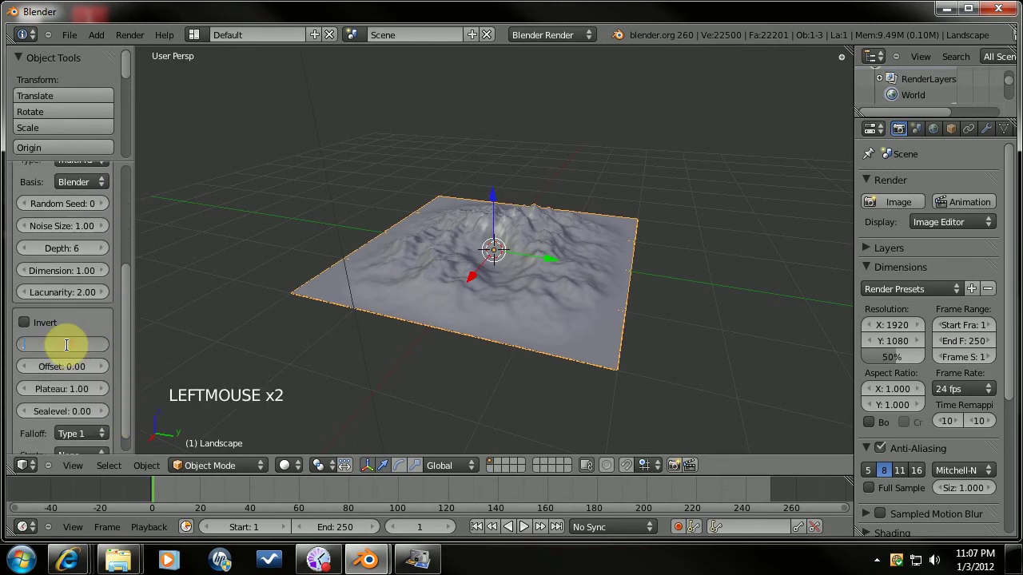
key(Return)
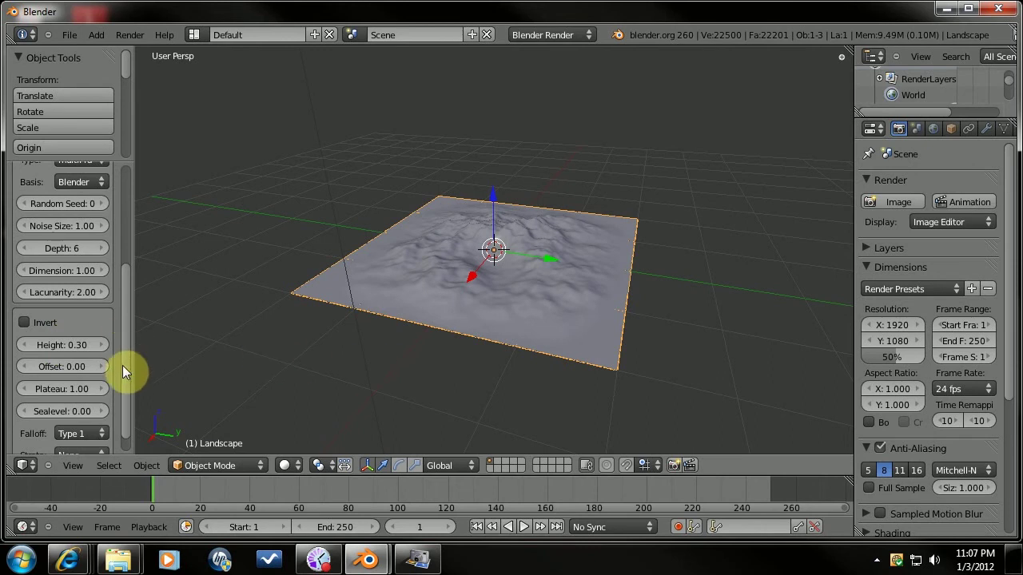
Deselect the landscape and align the camera to a low, close view across the terrain toward the peaks.
drag(126, 384, 126, 396)
scroll(557, 352, up, 6)
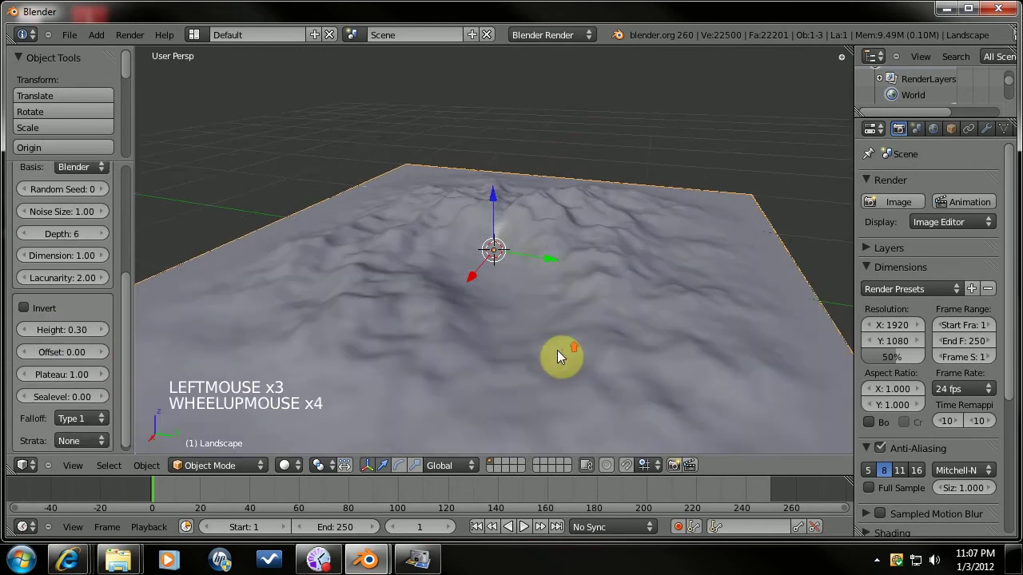
middle_click(468, 374)
mouse_move(468, 374)
middle_down()
mouse_move(445, 347)
mouse_move(462, 312)
middle_up()
scroll(453, 328, up, 3)
scroll(462, 317, down, 1)
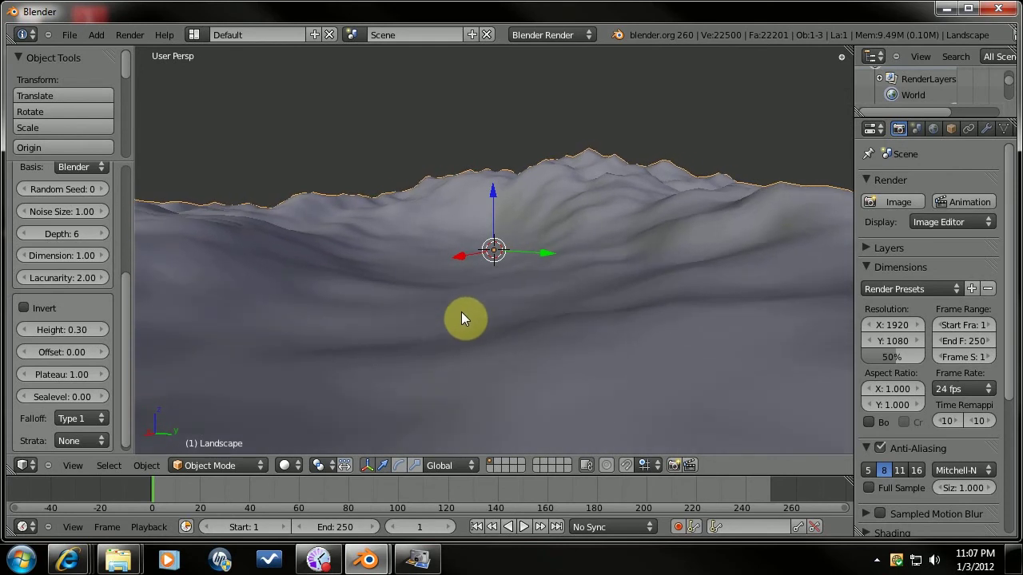
key(a)
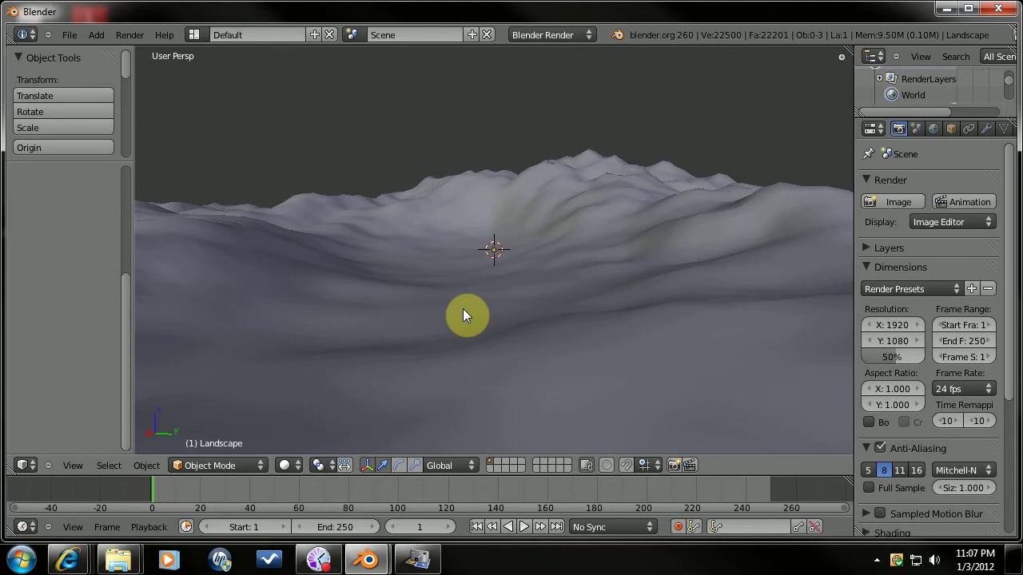
key(ctrl+alt+KP_0)
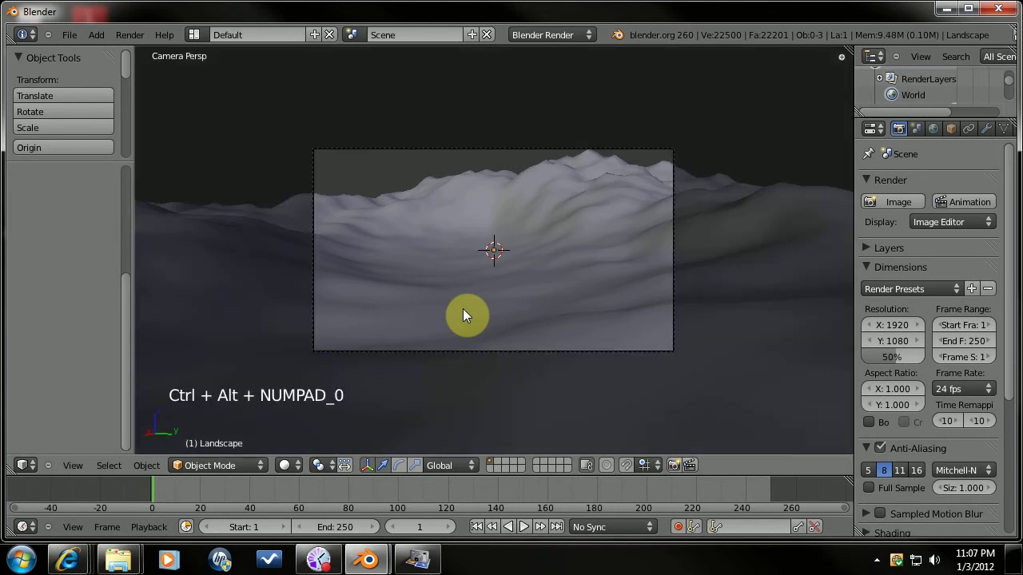
Select the camera and set the render resolution's Y value to 720 for a wider frame.
right_click(516, 150)
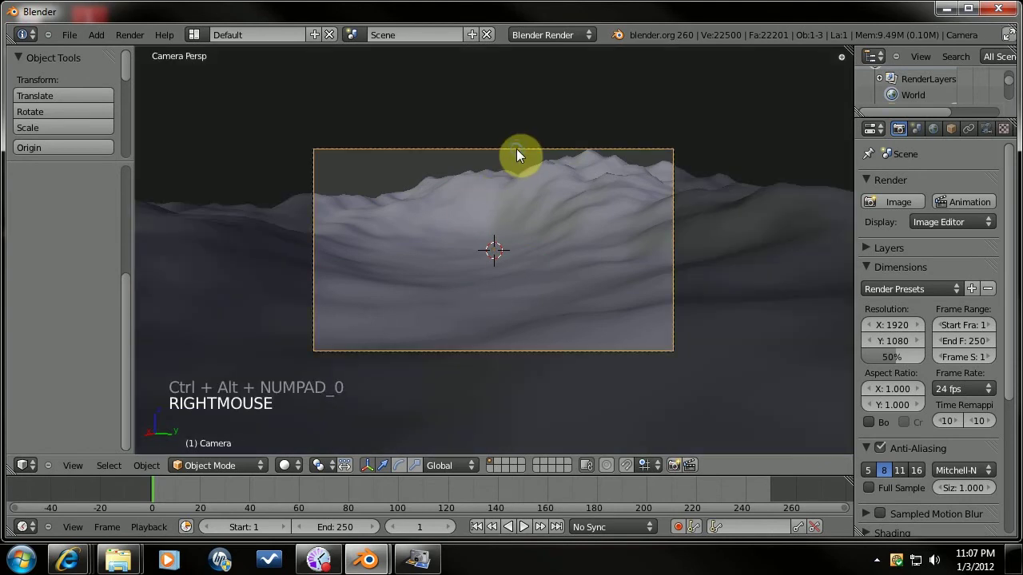
click(889, 340)
text(720)
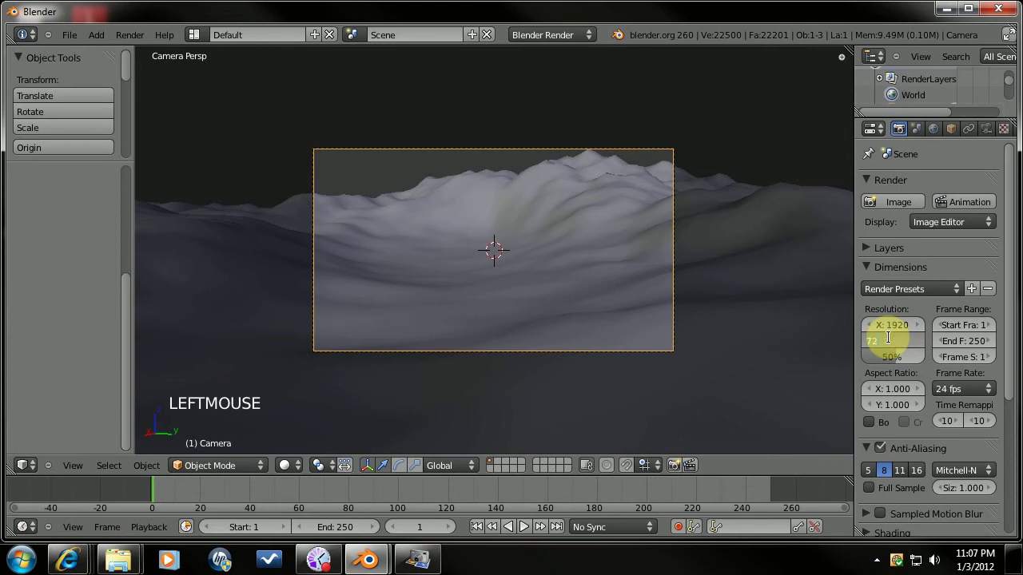
key(Return)
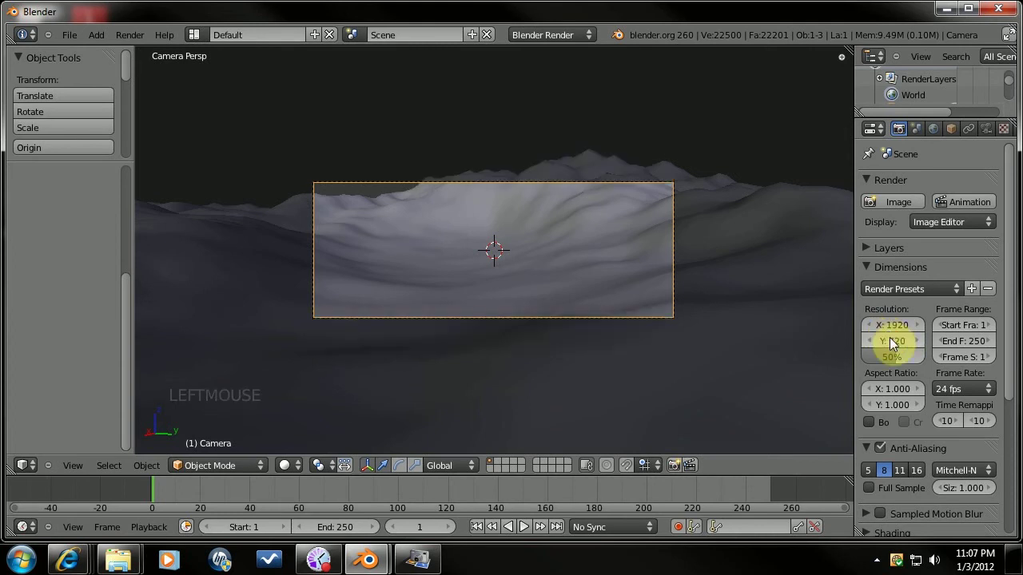
Set the camera's perspective focal length to 25 mm.
click(985, 129)
click(914, 229)
click(895, 248)
text(25)
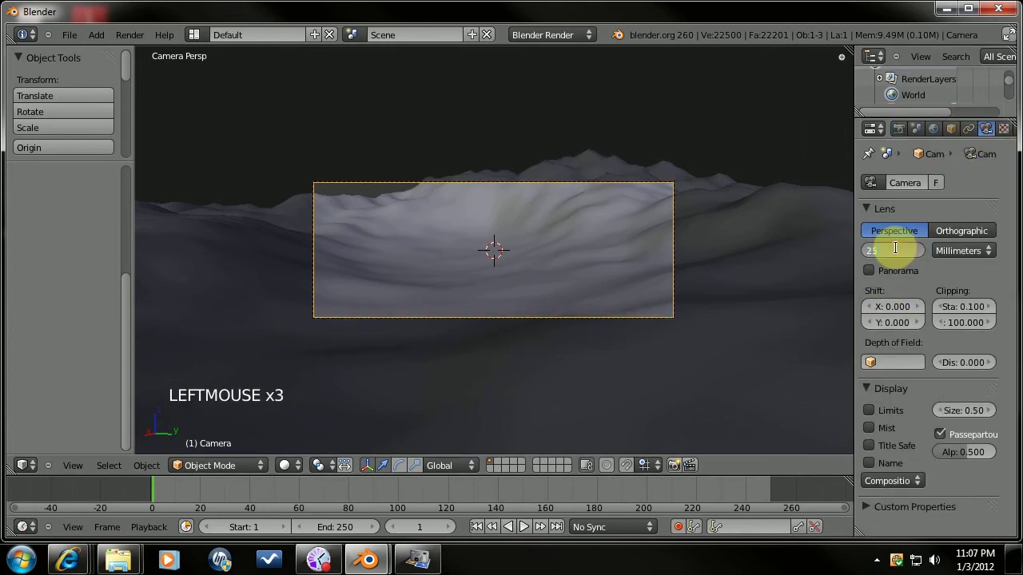
key(Return)
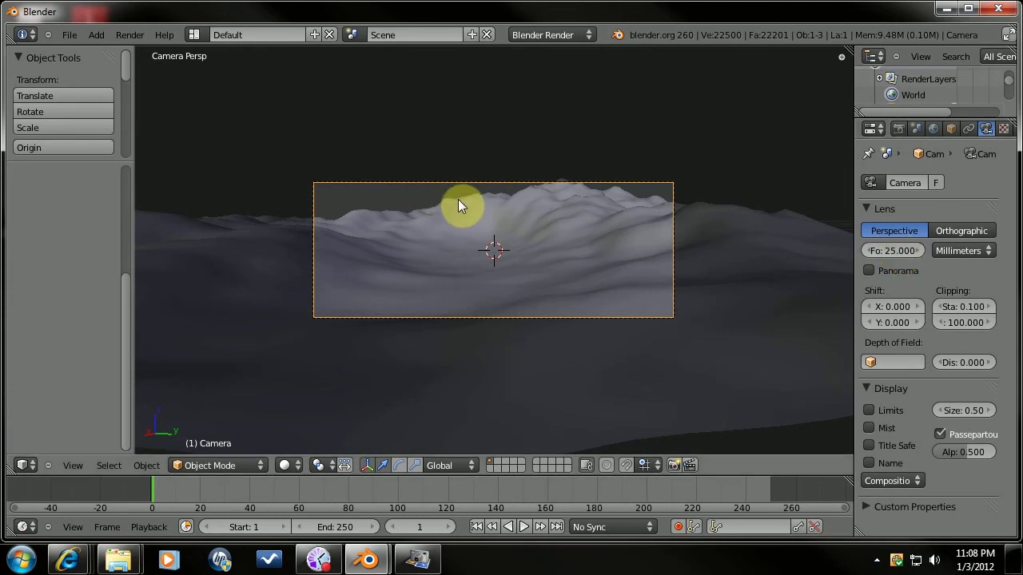
Reframe the camera in fly mode, tilting it upward so the ridge sits lower with more sky above.
key(shift+f)
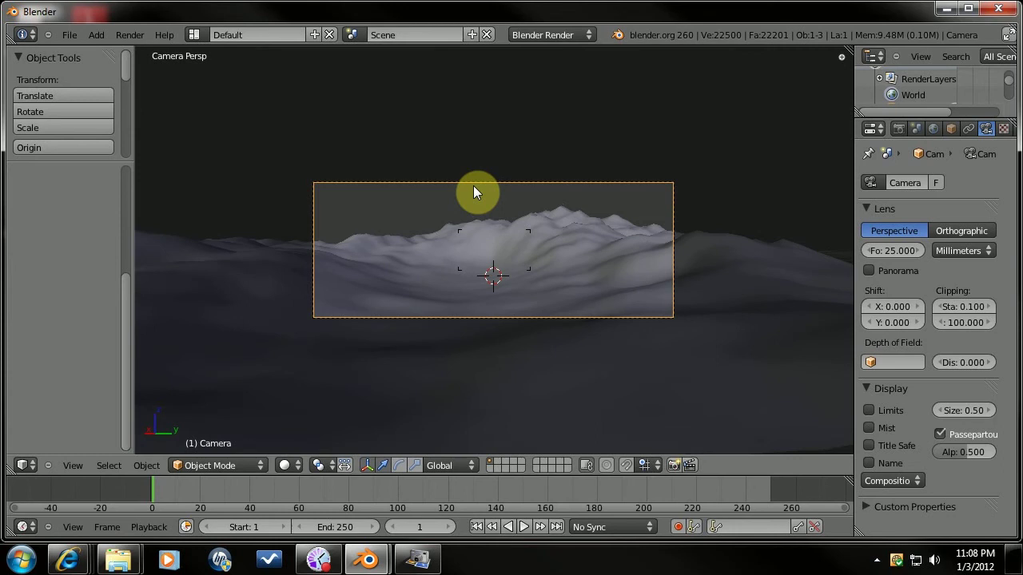
click(469, 218)
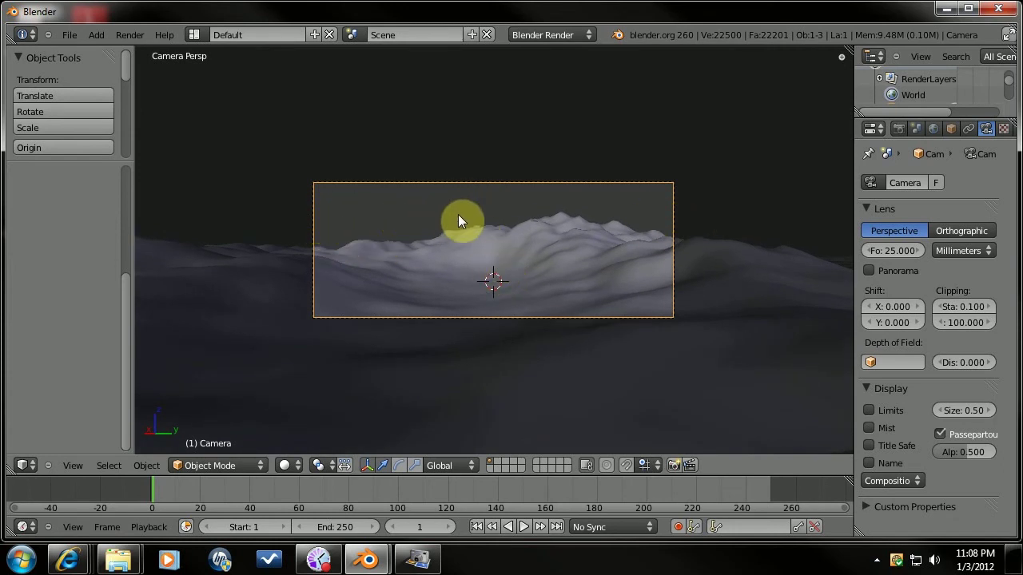
key(shift+f)
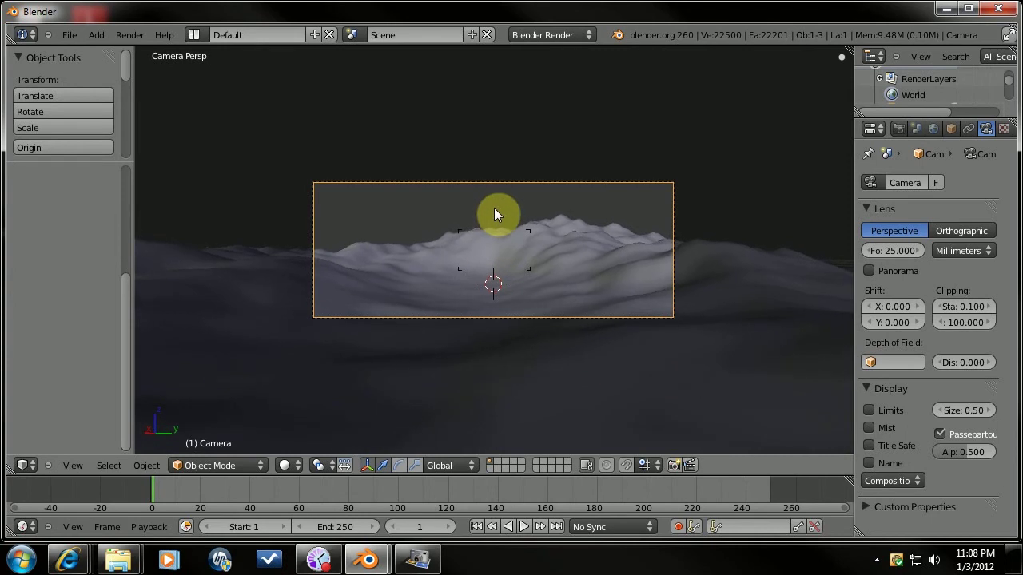
click(494, 208)
Add a Subdivision Surface modifier to the landscape mesh.
right_click(572, 262)
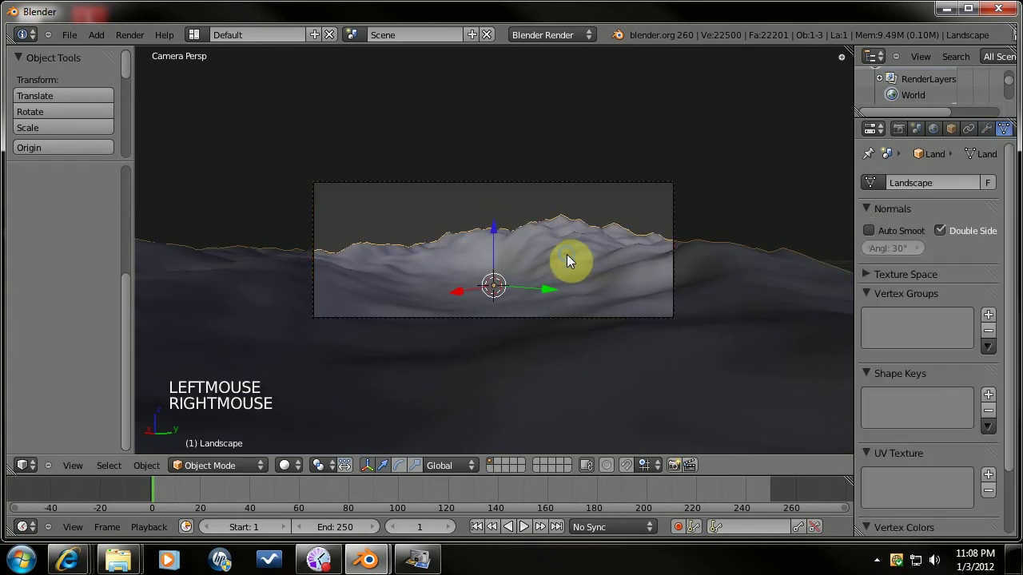
click(987, 131)
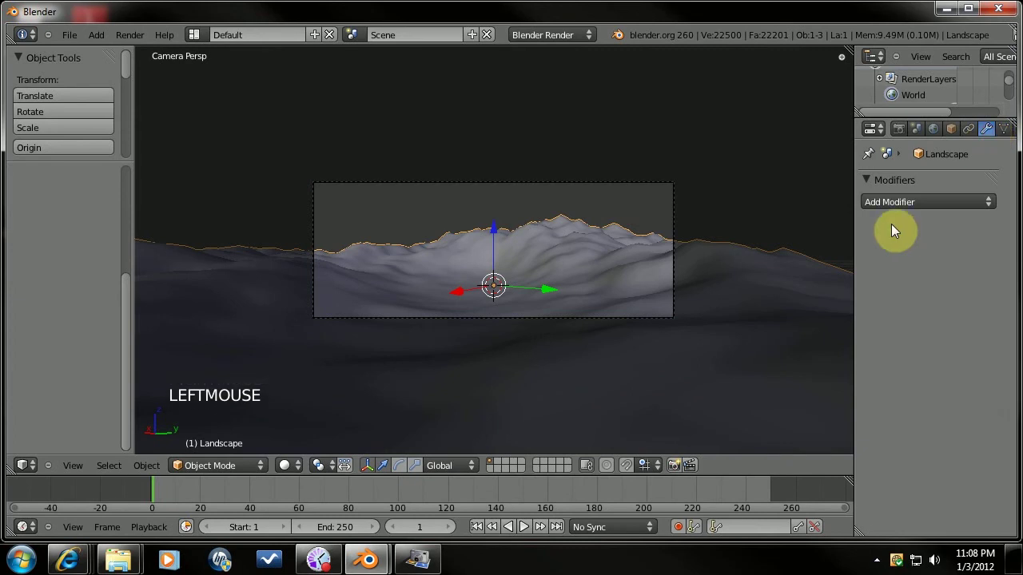
click(911, 201)
click(529, 431)
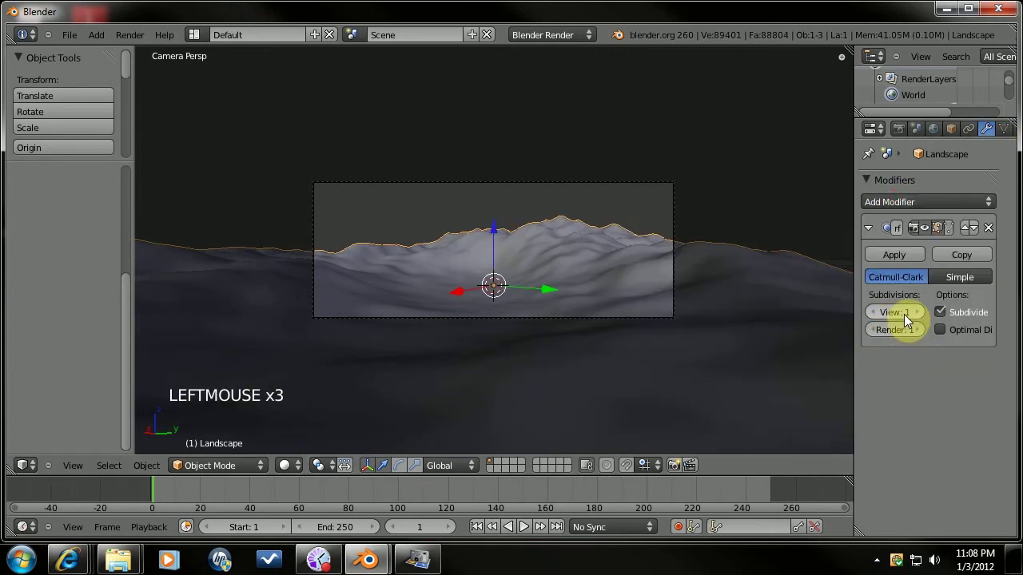
Duplicate the landscape in top view and place the copy diagonally behind the original, on the side the camera faces.
middle_drag(532, 254, 601, 335)
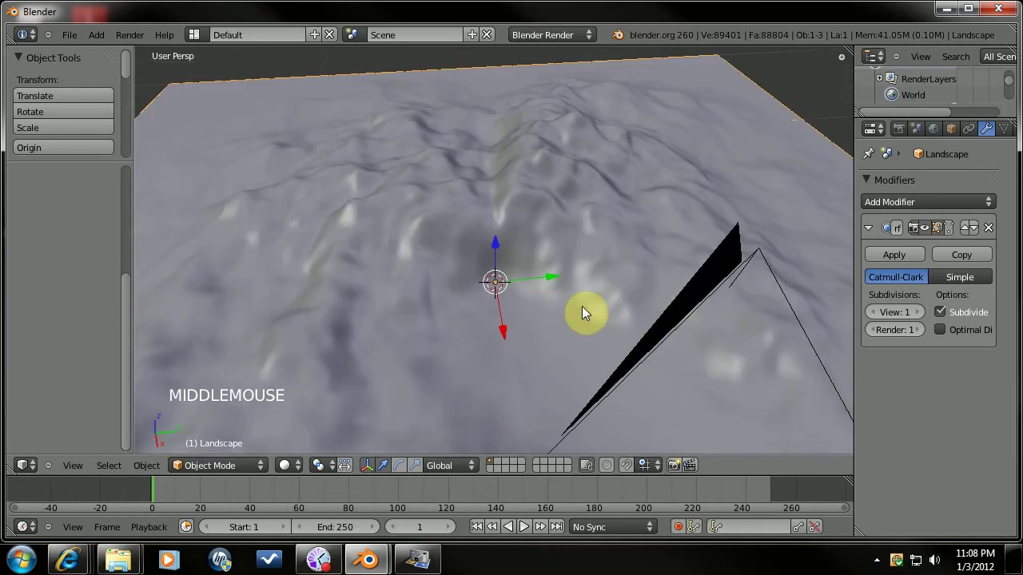
key(KP_7)
scroll(575, 273, down, 10)
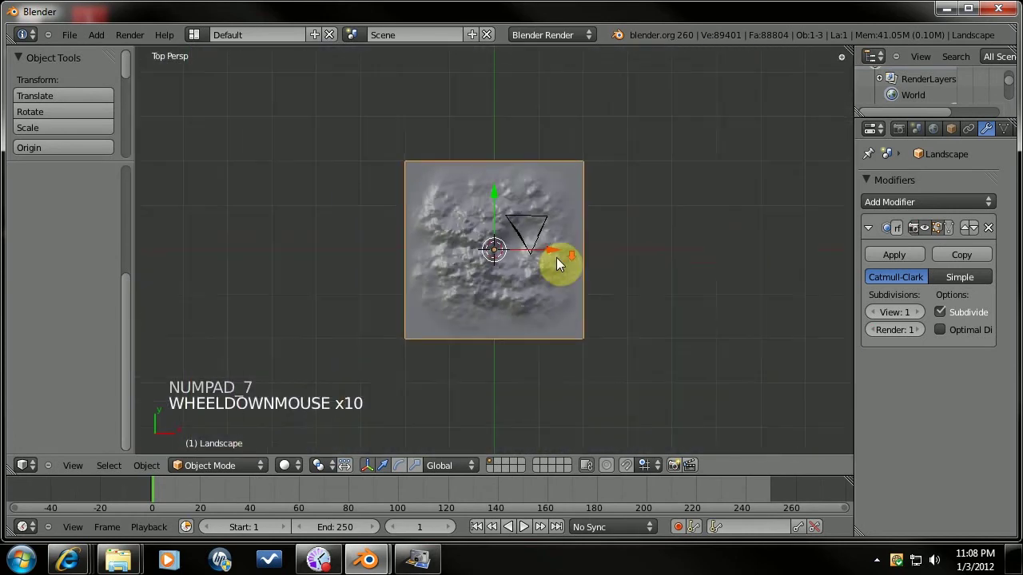
scroll(558, 265, down, 1)
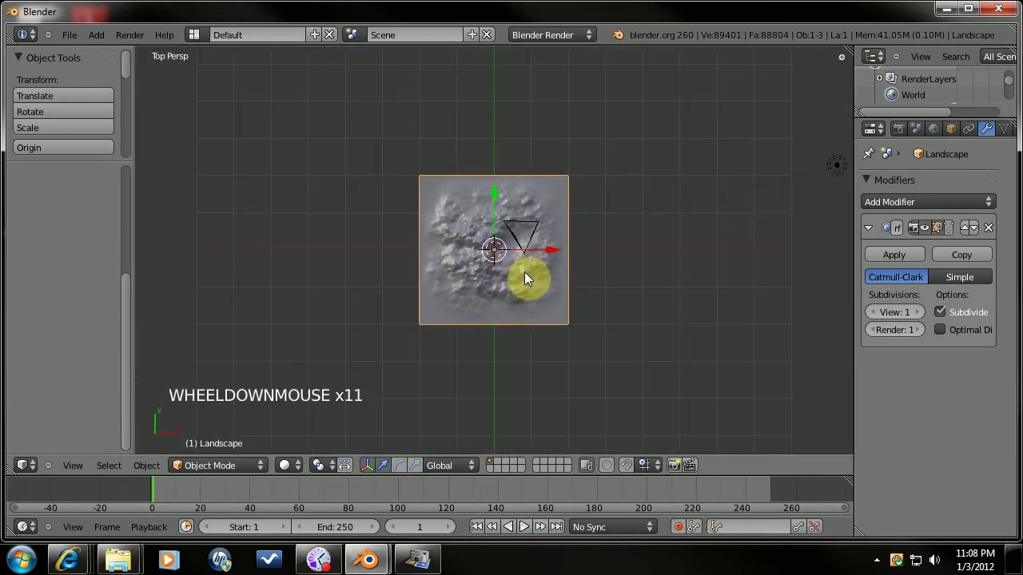
key(shift+d)
click(431, 447)
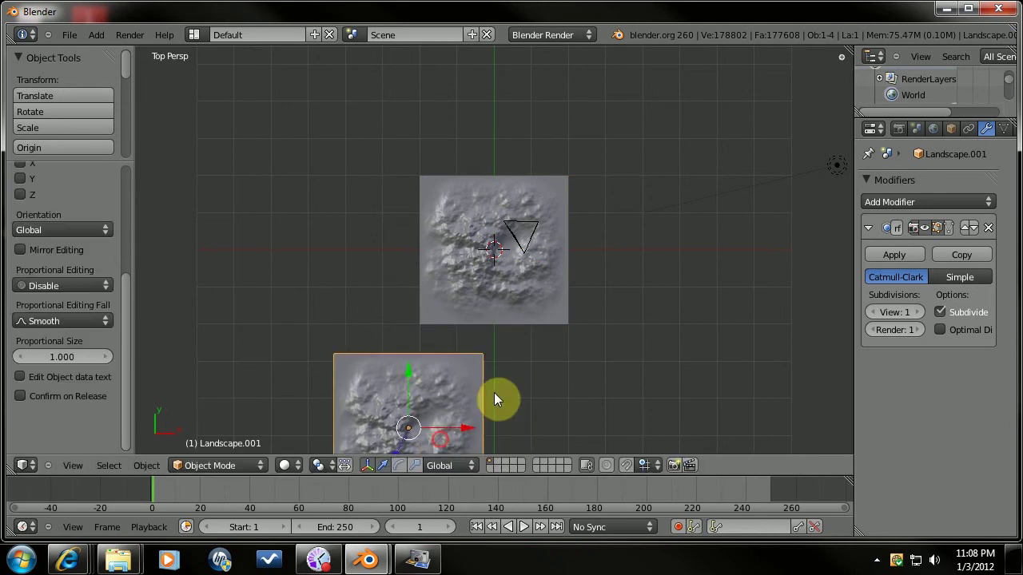
Move the landscape copy farther from the original in orthographic top view.
scroll(498, 392, down, 2)
key(KP_5)
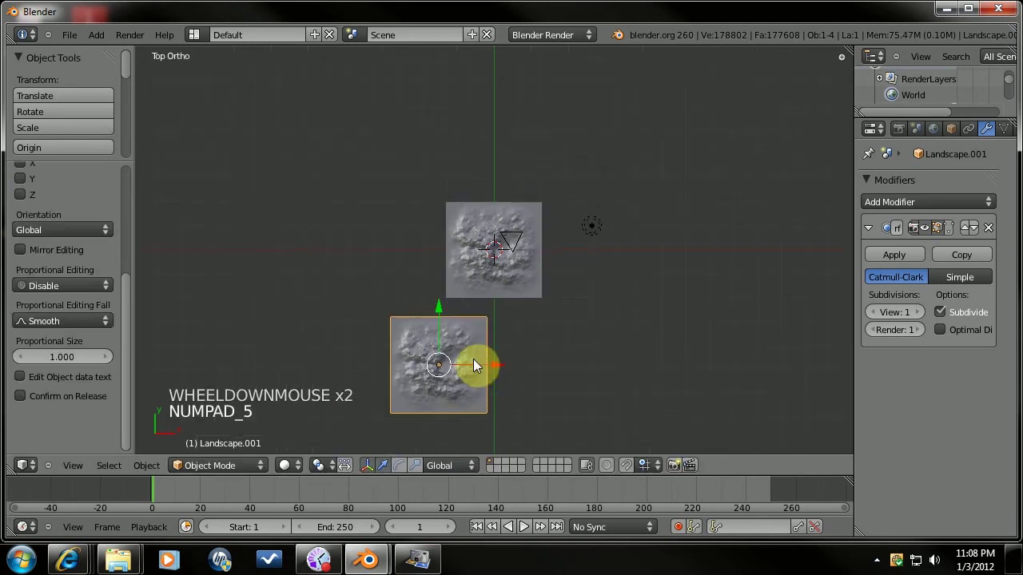
key(g)
click(457, 391)
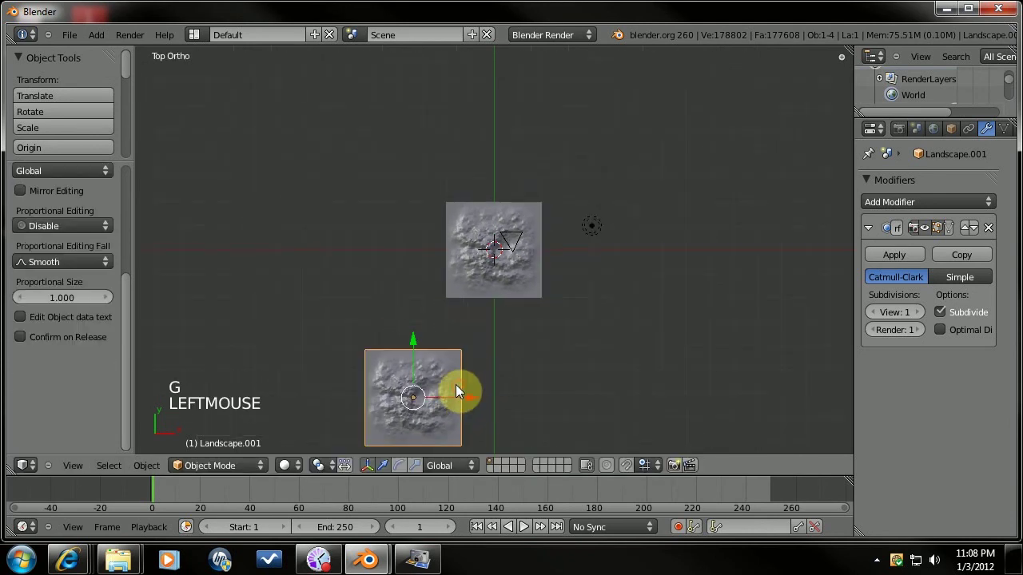
Scale the landscape copy up slightly along Z in camera view so its peaks rise above the foreground ridge.
key(KP_0)
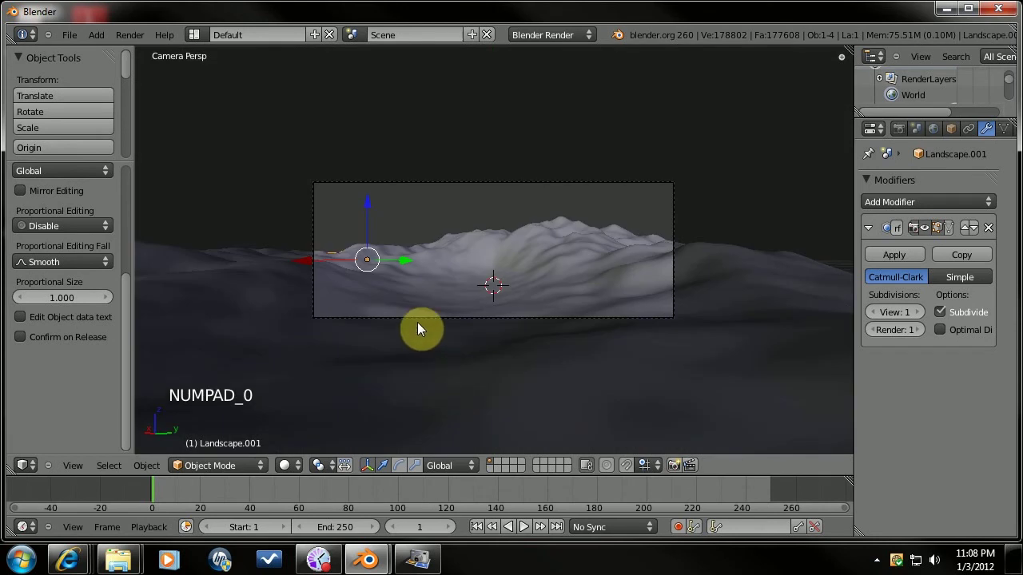
click(415, 465)
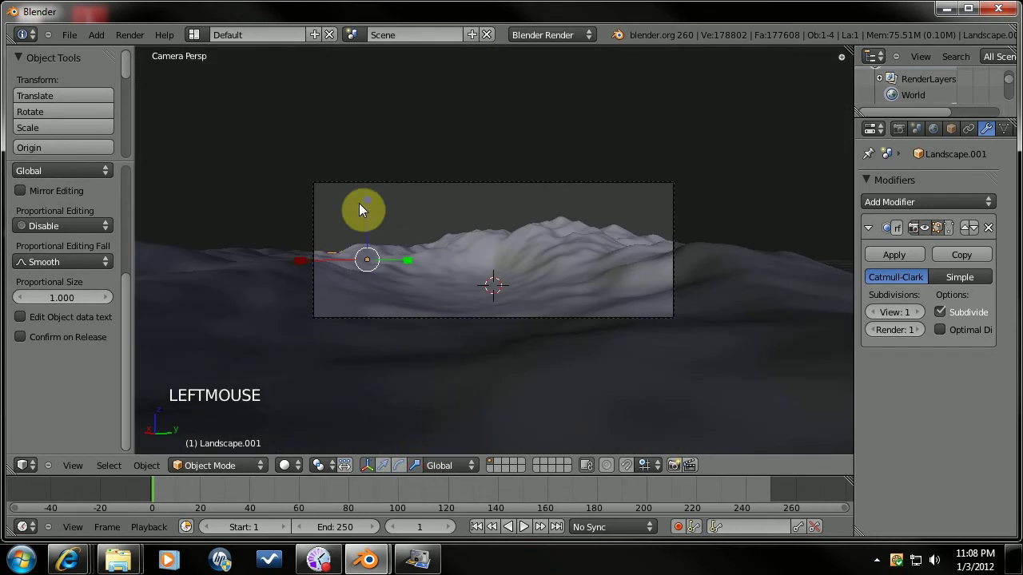
mouse_move(368, 202)
mouse_down()
mouse_move(370, 183)
mouse_move(368, 197)
mouse_up()
click(383, 465)
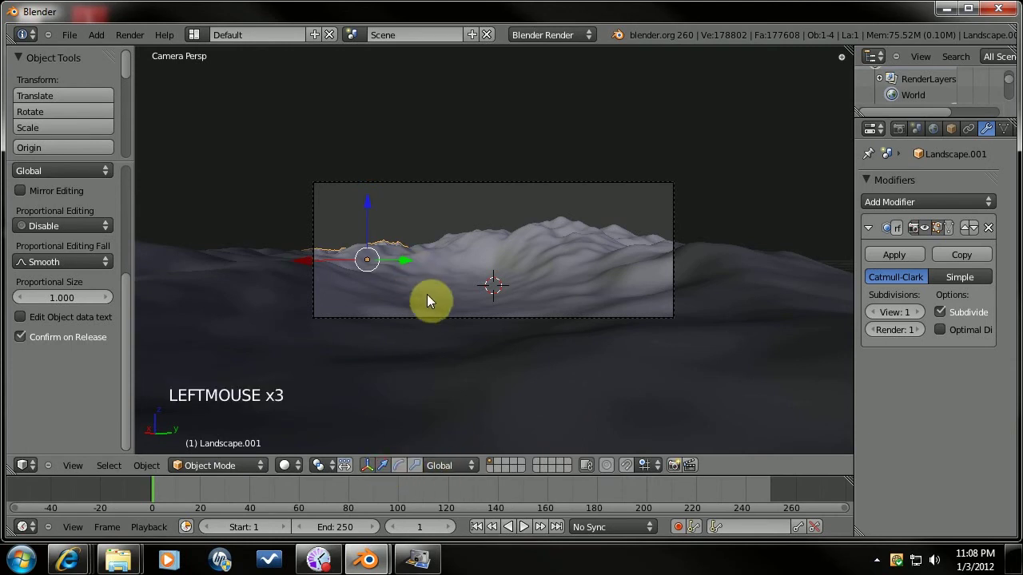
Rotate the landscape copy about the global Z axis and reposition its peaks just inside the left edge of the camera frame.
key(g)
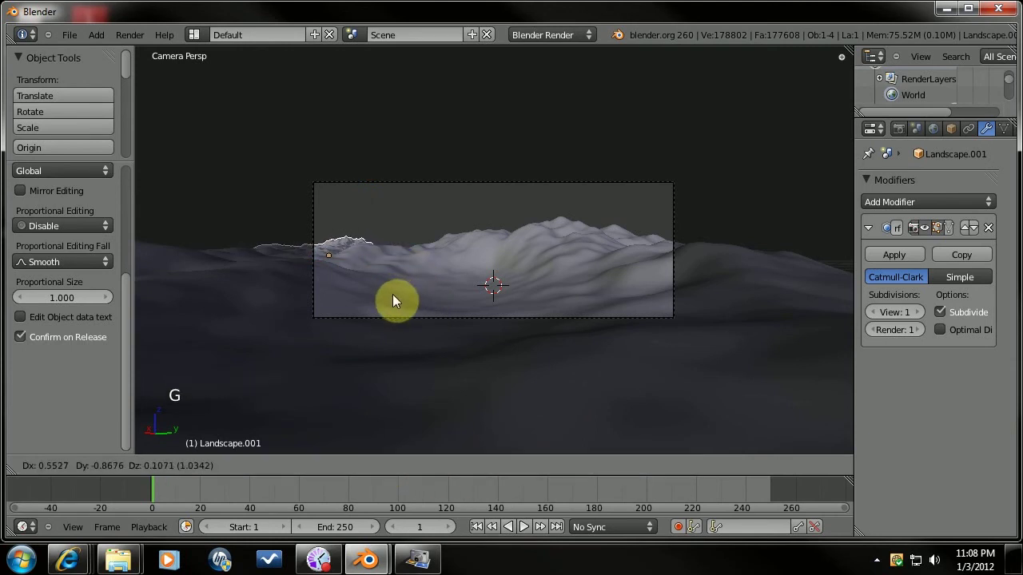
click(388, 297)
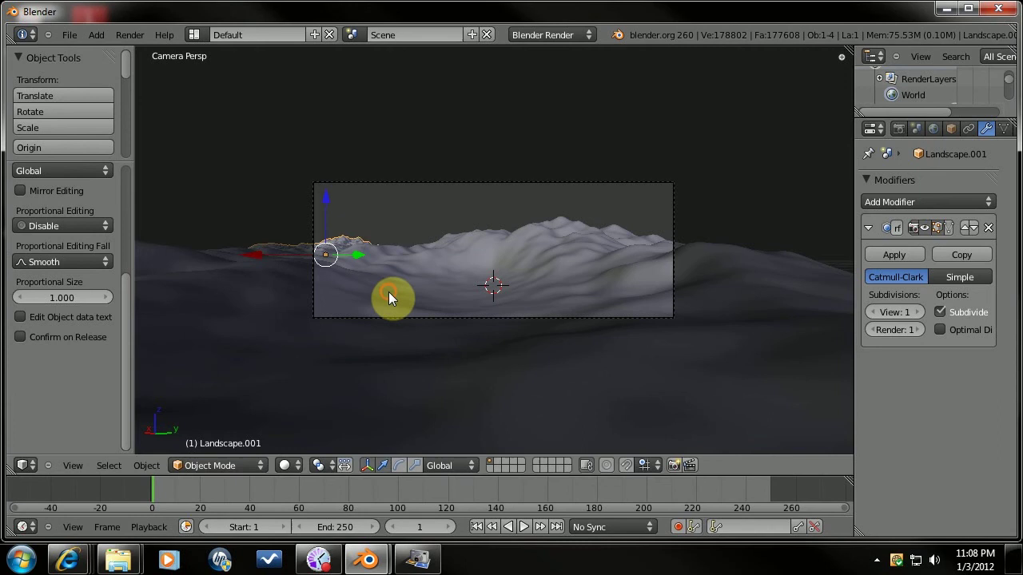
key(r)
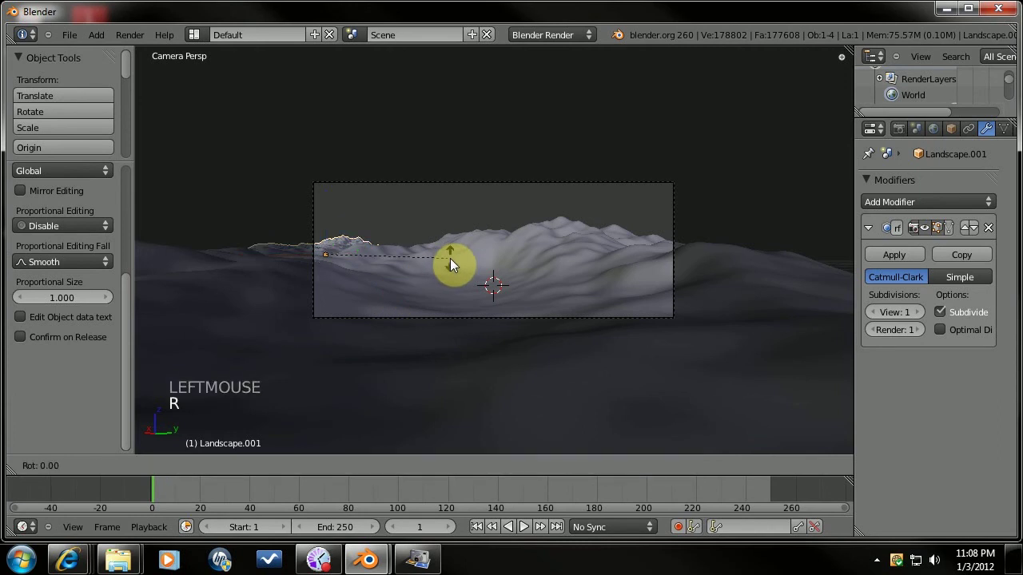
key(z)
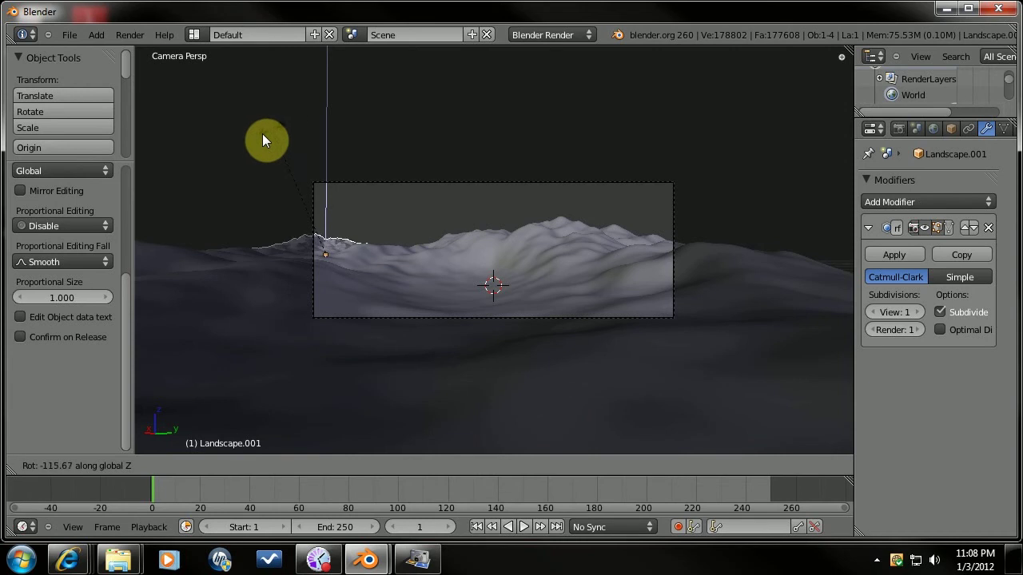
click(231, 155)
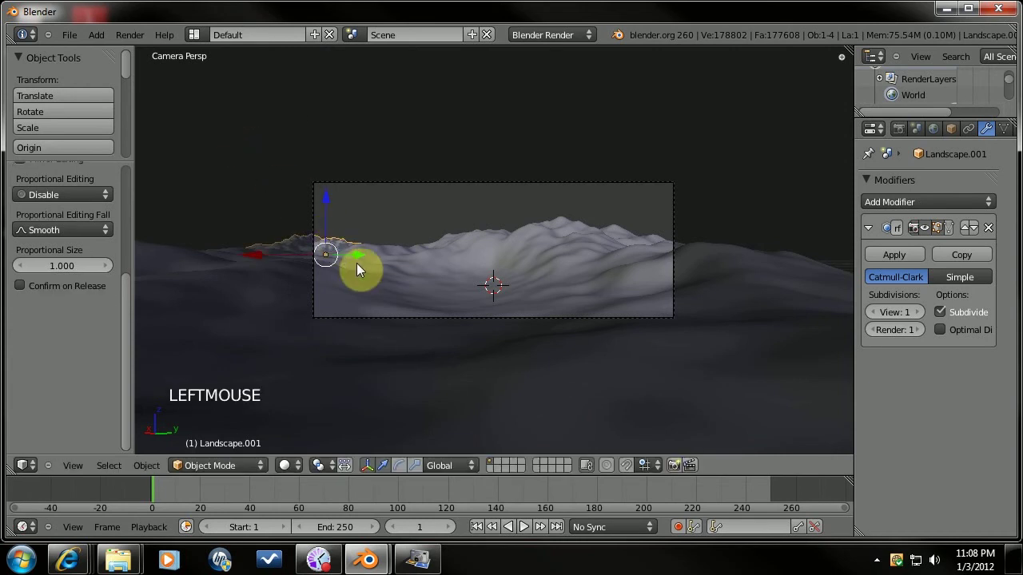
key(g)
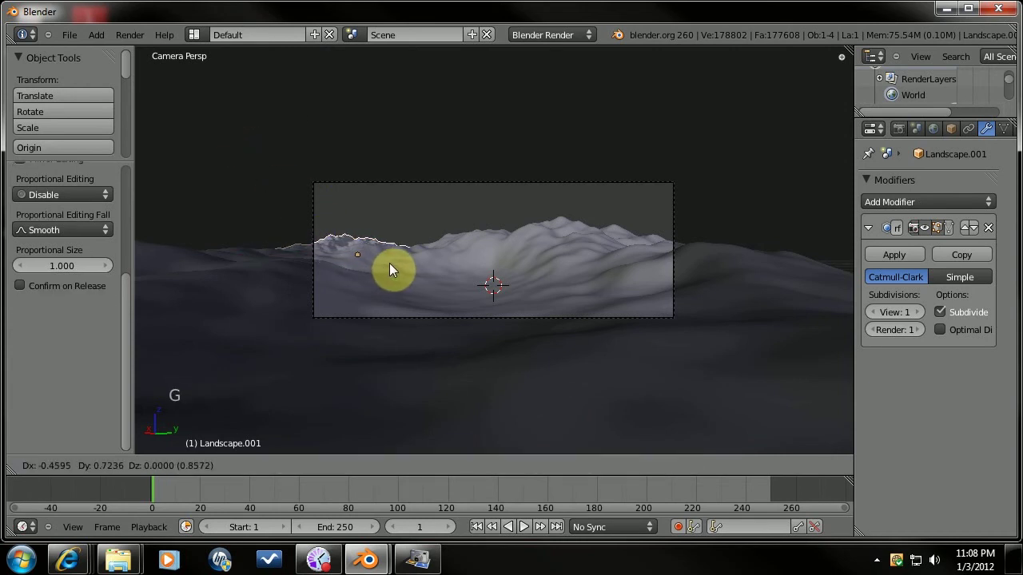
click(389, 263)
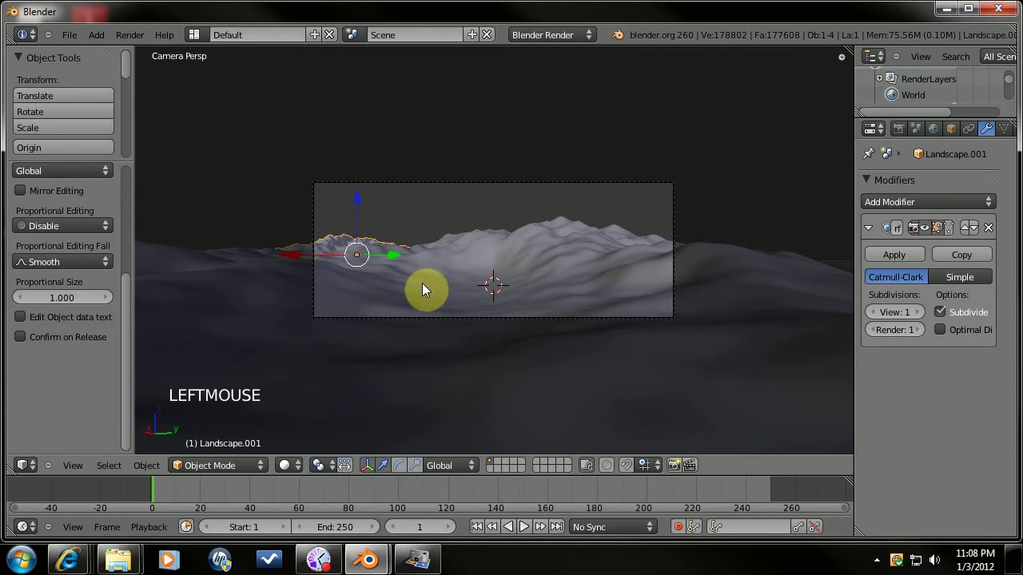
Reselect the distant landscape copy and remove its Subdivision Surface modifier.
key(a)
right_click(338, 238)
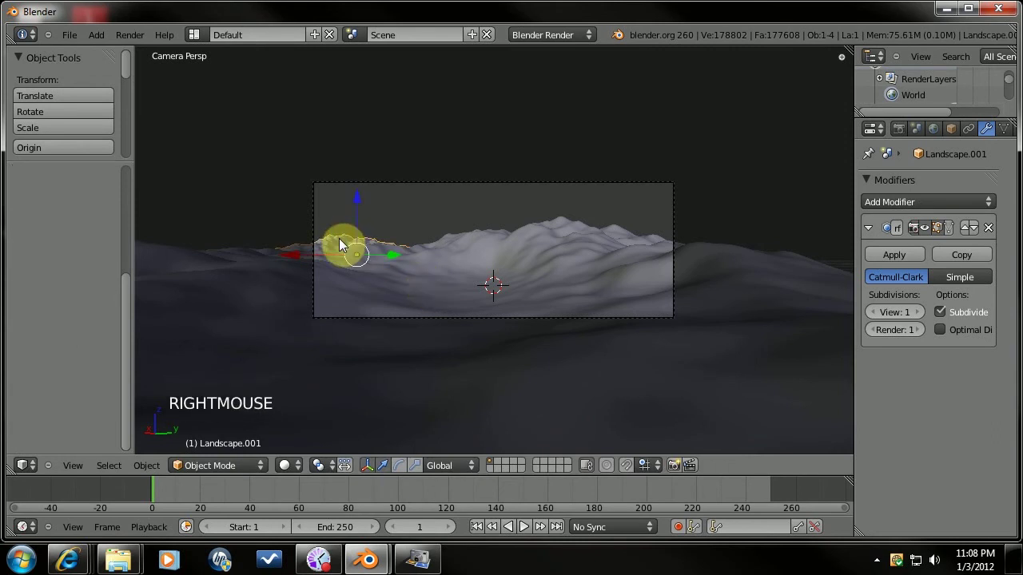
click(989, 228)
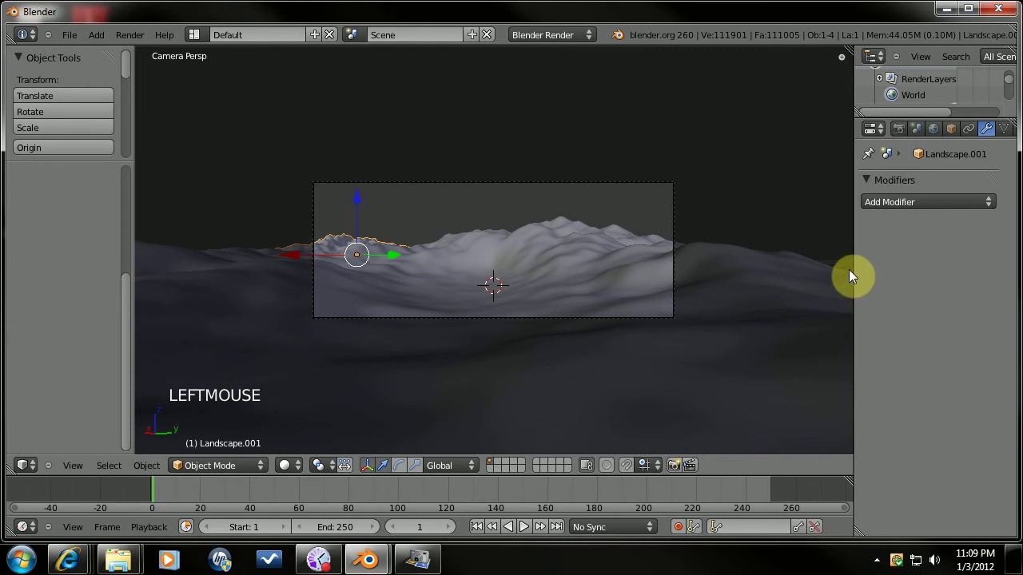
Give the main landscape a new material named terrain, widening the properties area for room.
right_click(580, 238)
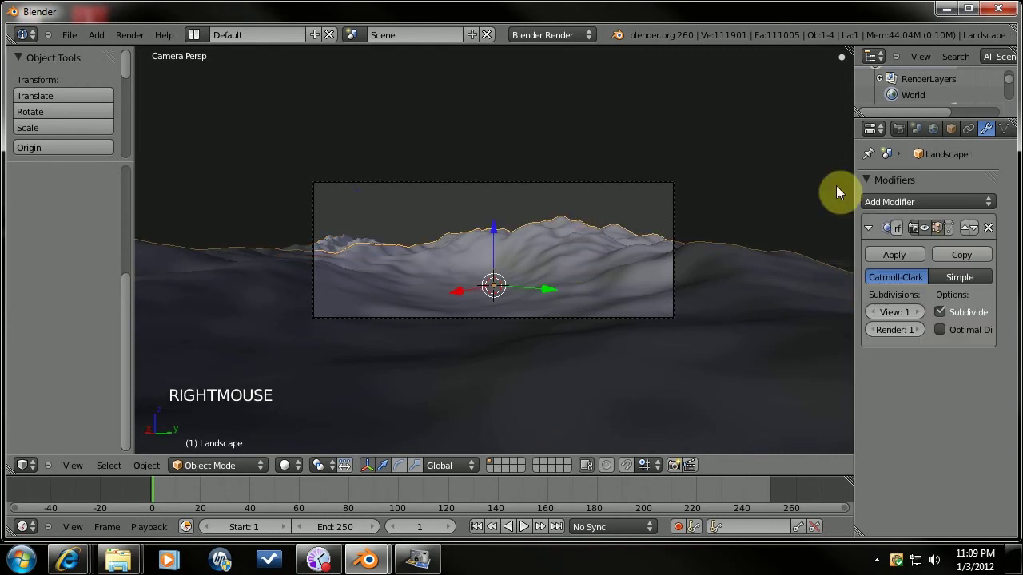
drag(853, 152, 773, 151)
click(941, 129)
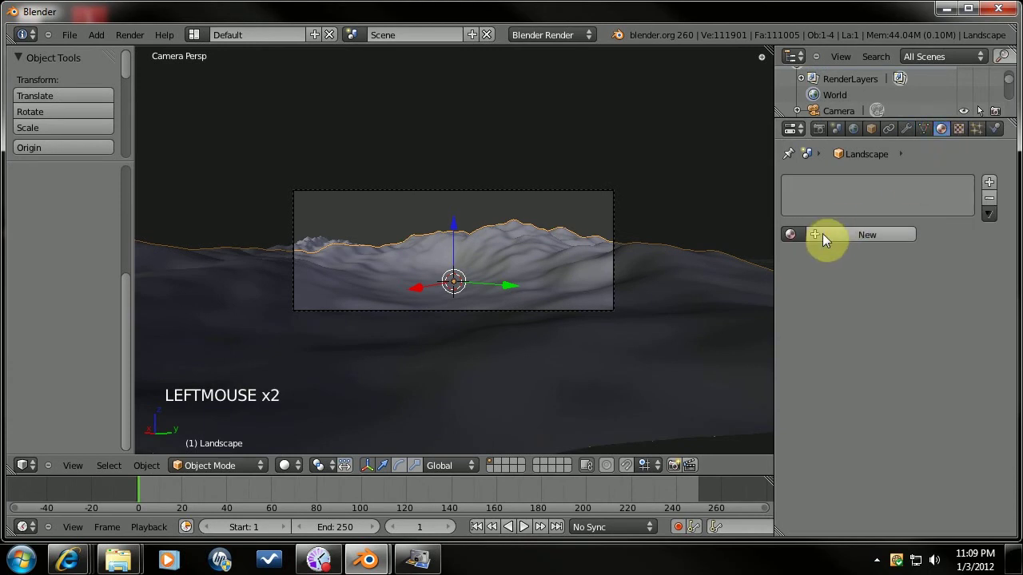
click(826, 235)
click(831, 233)
text(terrain)
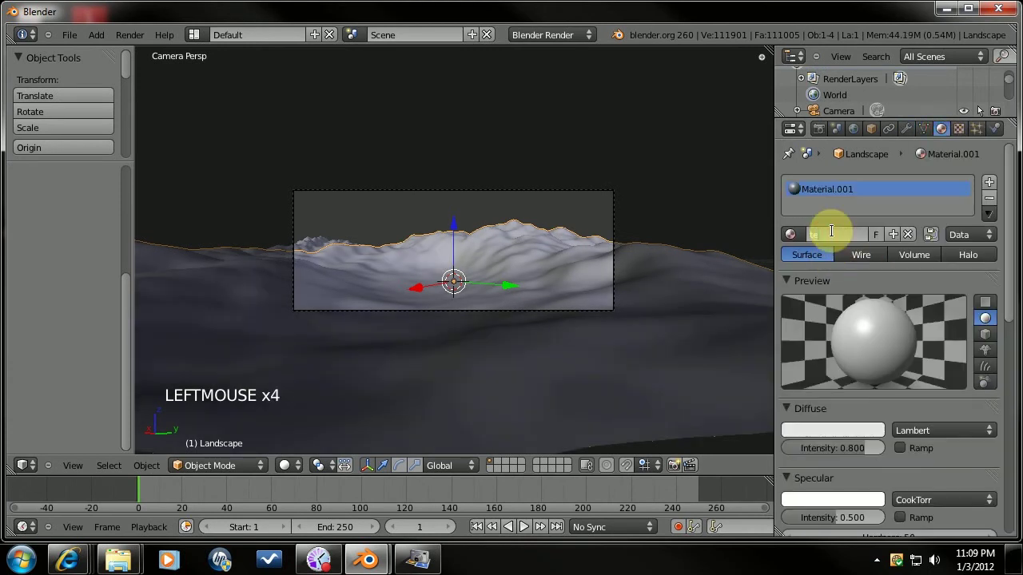
key(Return)
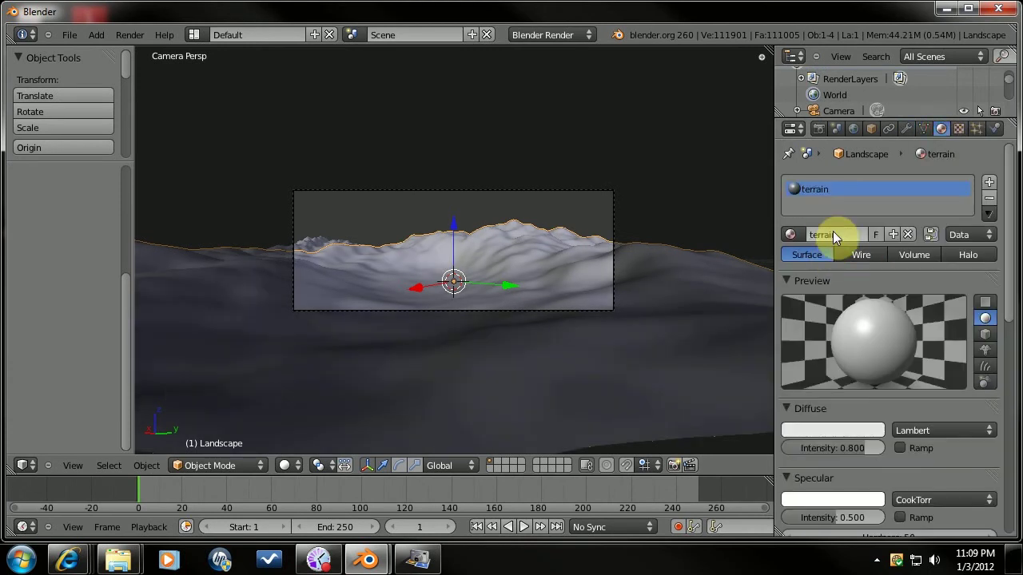
Set the terrain material's diffuse colour to a dark olive green.
click(834, 429)
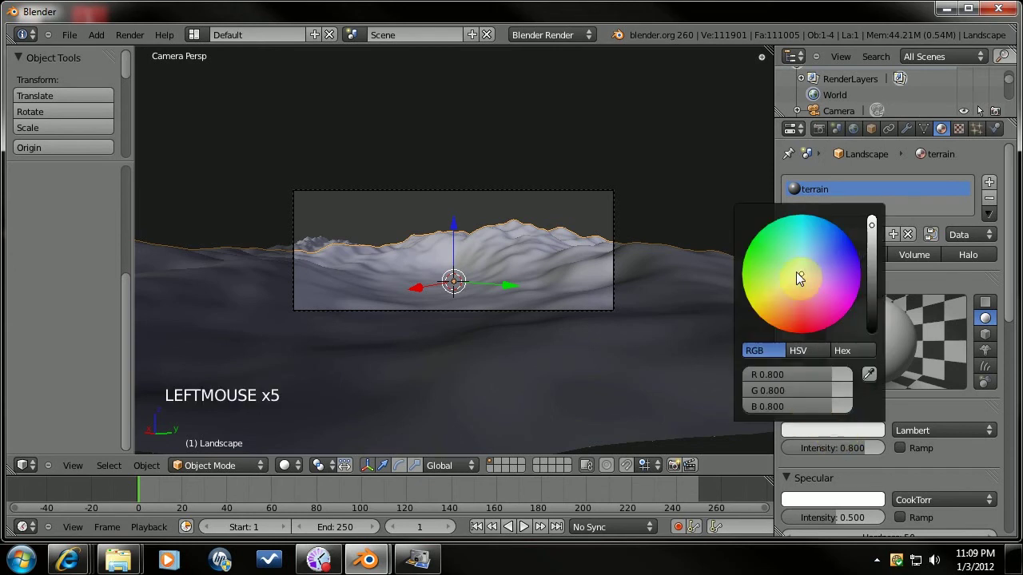
drag(796, 271, 770, 283)
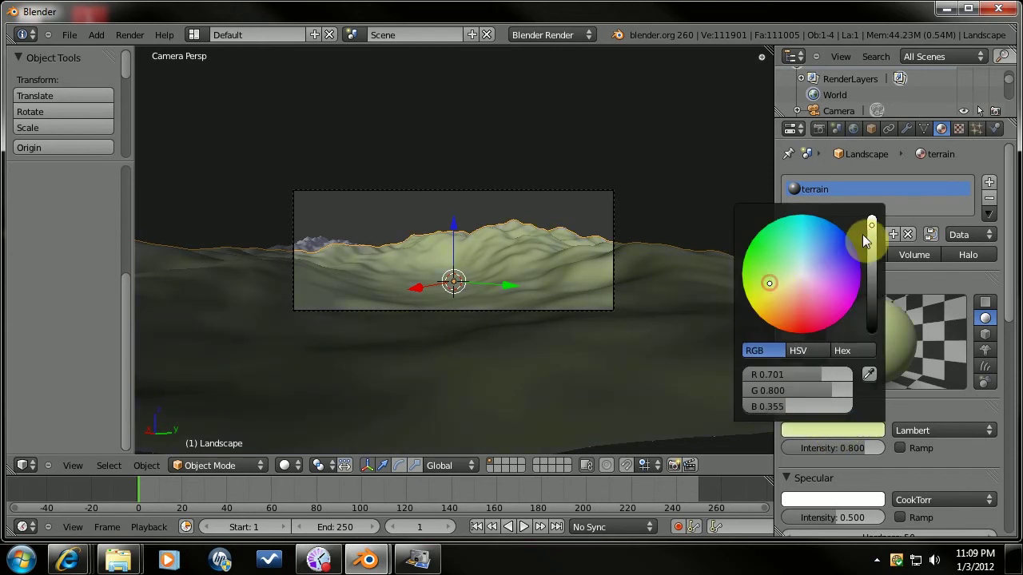
drag(872, 224, 868, 407)
Switch the terrain material's diffuse shader to Oren-Nayar with a roughness of 0.75.
click(917, 430)
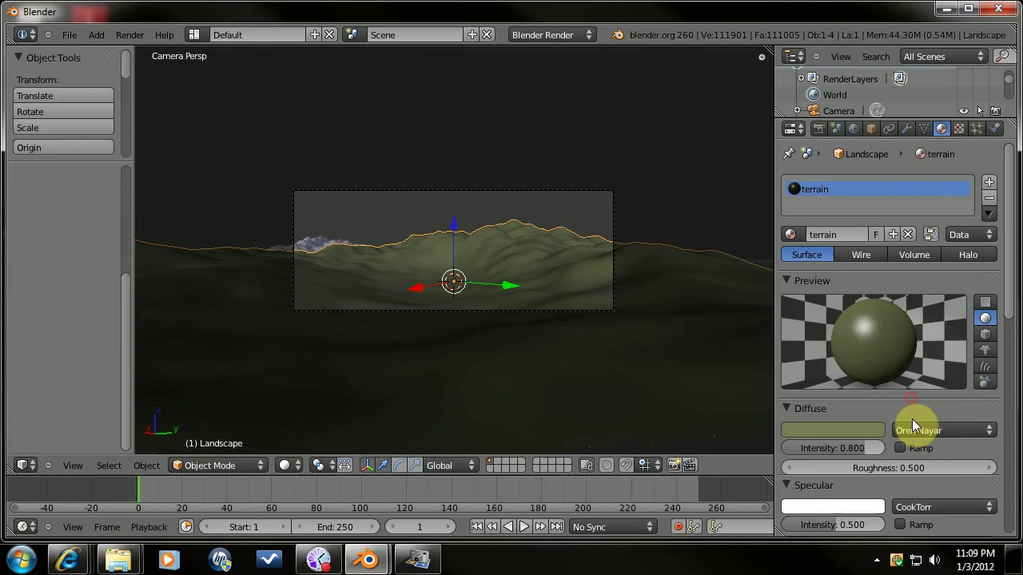
double_click(898, 465)
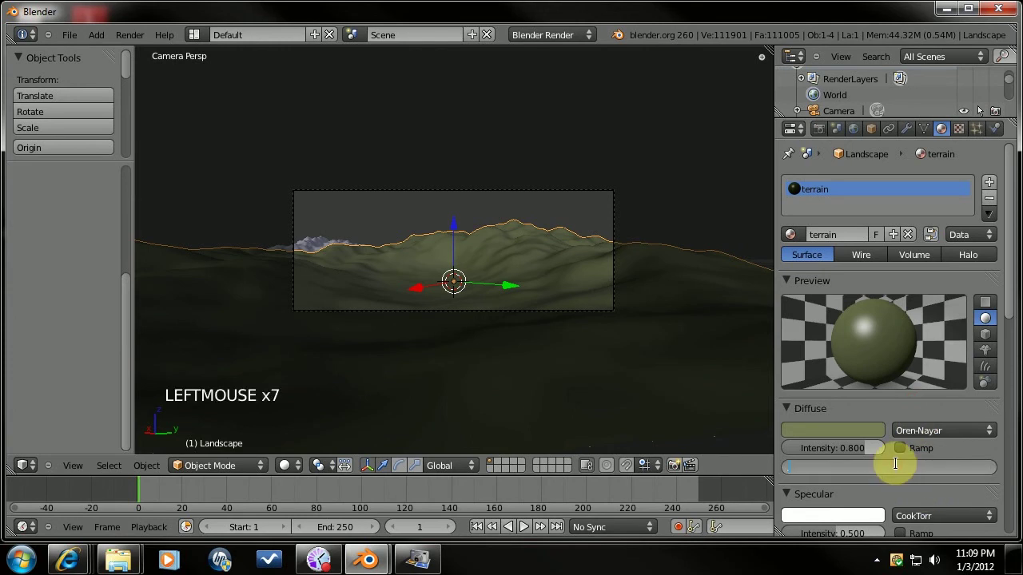
text(0.75)
key(Return)
Set the terrain material's specular intensity to 0.04 and its hardness to 15.
scroll(899, 474, down, 2)
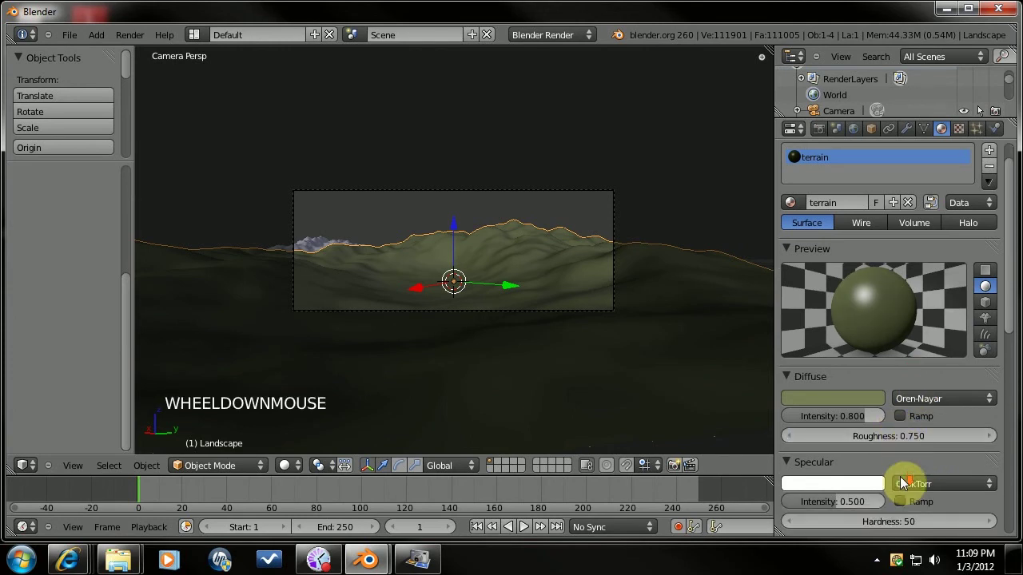
scroll(900, 483, down, 3)
drag(828, 405, 793, 405)
click(822, 405)
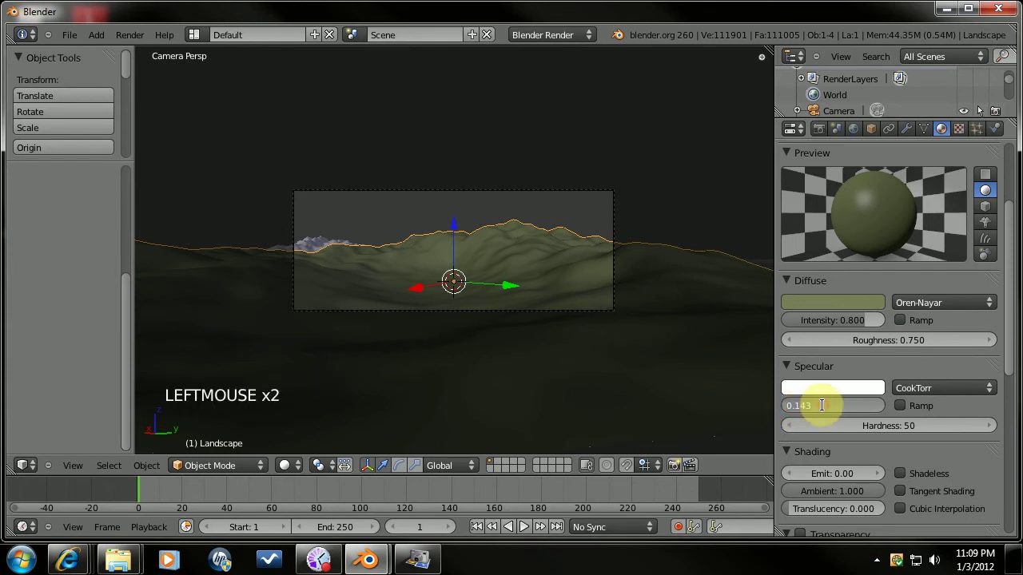
text(0.04)
key(Return)
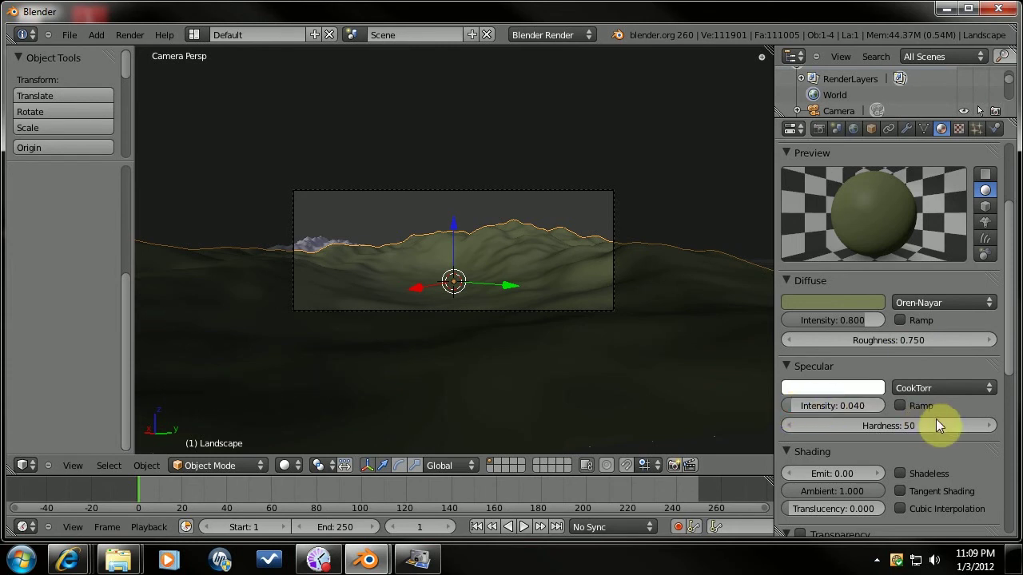
click(897, 424)
text(15)
key(Return)
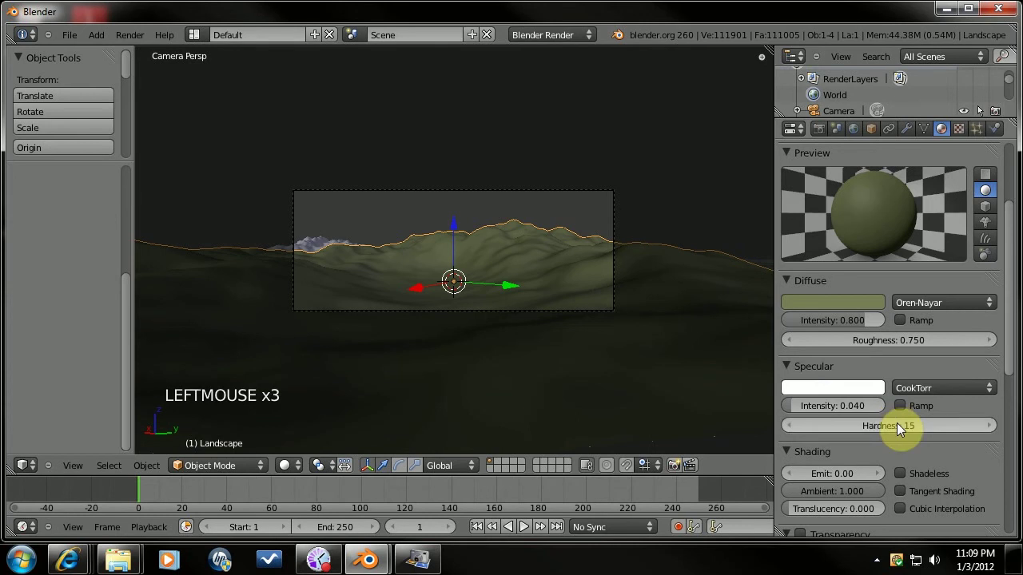
scroll(924, 414, down, 4)
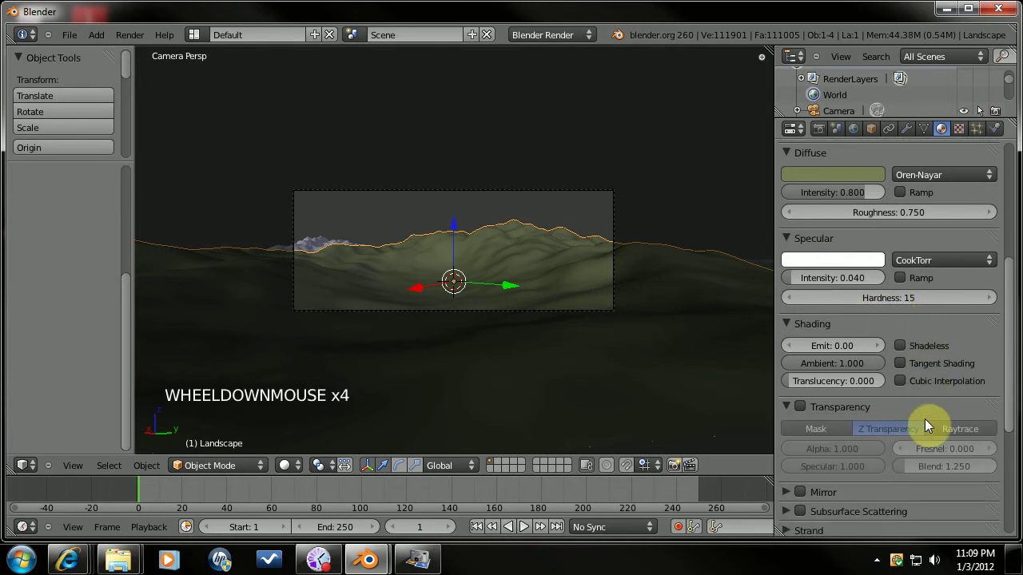
scroll(924, 427, down, 2)
scroll(923, 426, up, 7)
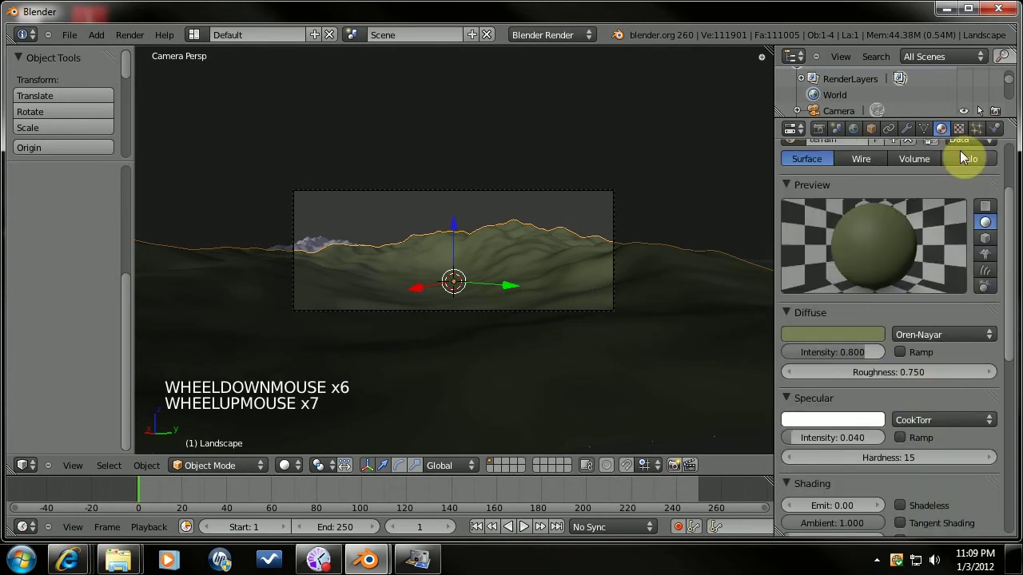
Add a new Clouds texture to the terrain material with a size of 0.10 and a depth of 10.
click(960, 129)
click(790, 296)
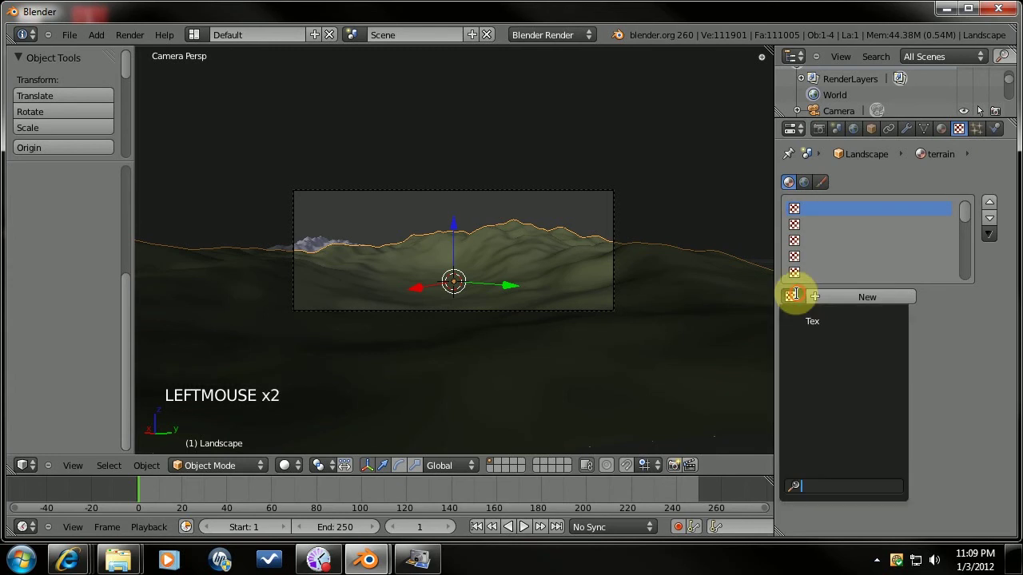
click(864, 295)
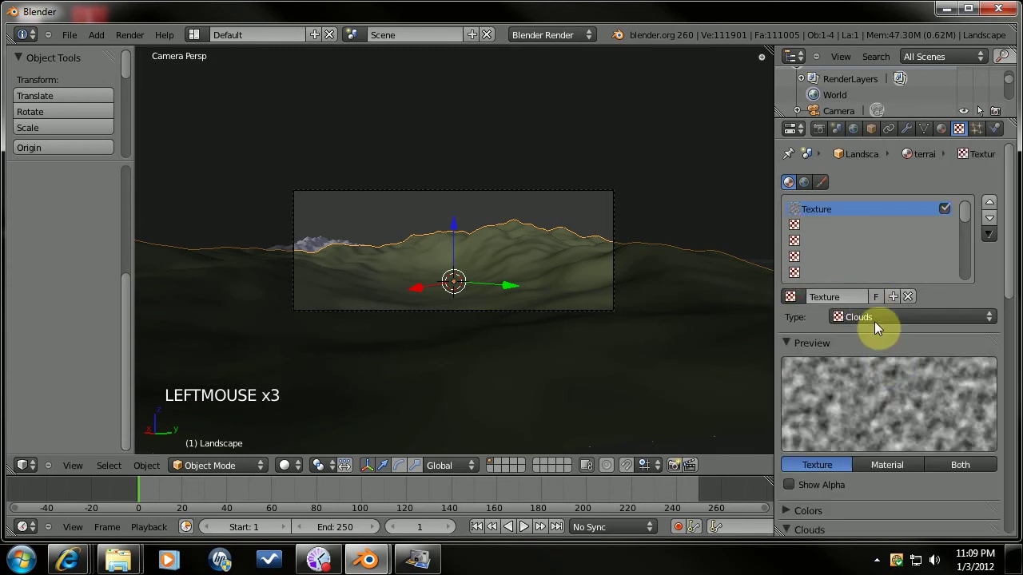
scroll(852, 482, down, 1)
scroll(852, 483, down, 7)
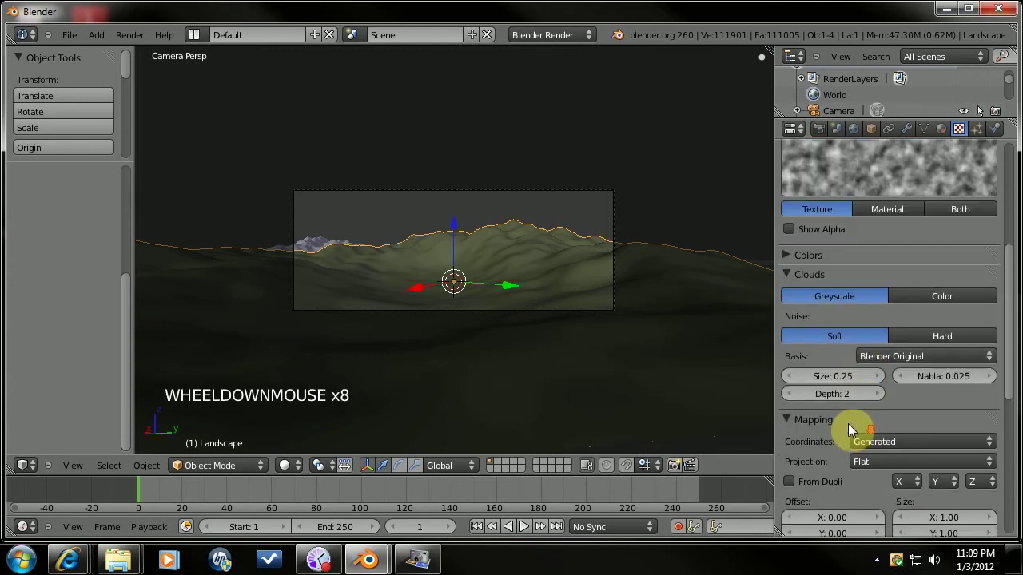
click(828, 379)
text(0.1)
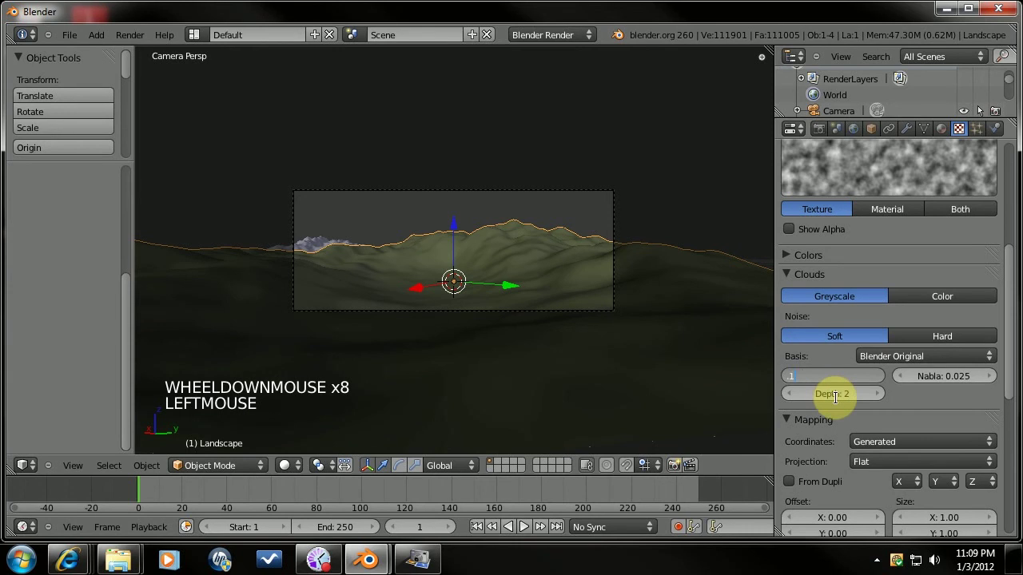
key(Return)
click(848, 392)
text(10)
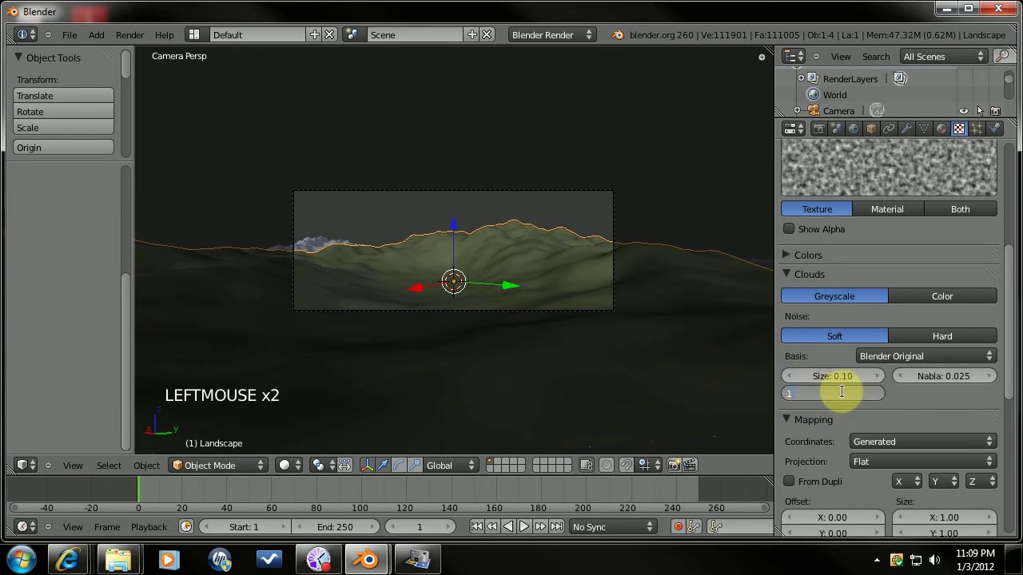
key(Return)
Set the clouds texture's mapping coordinates to Global.
scroll(845, 440, down, 2)
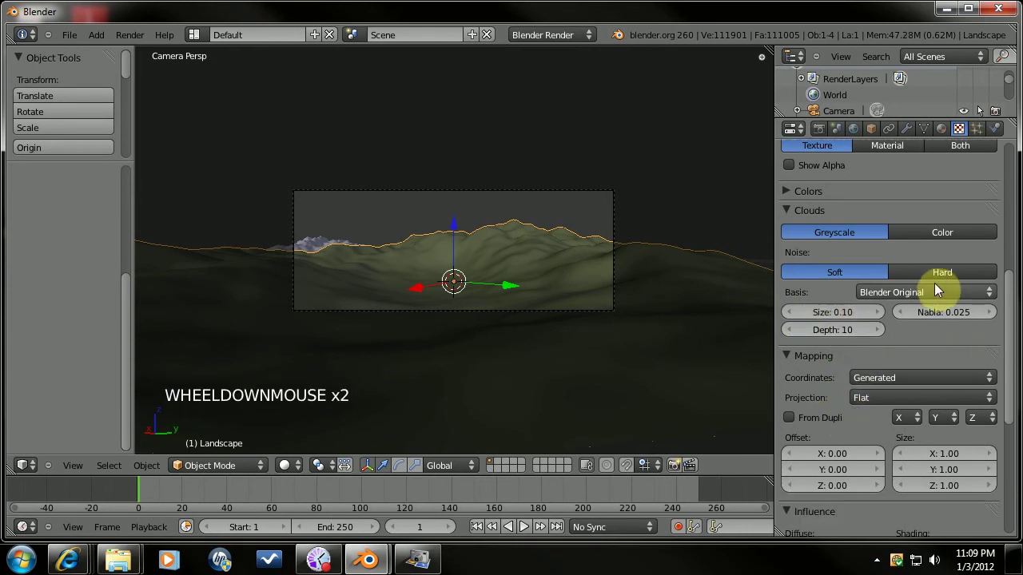
click(871, 380)
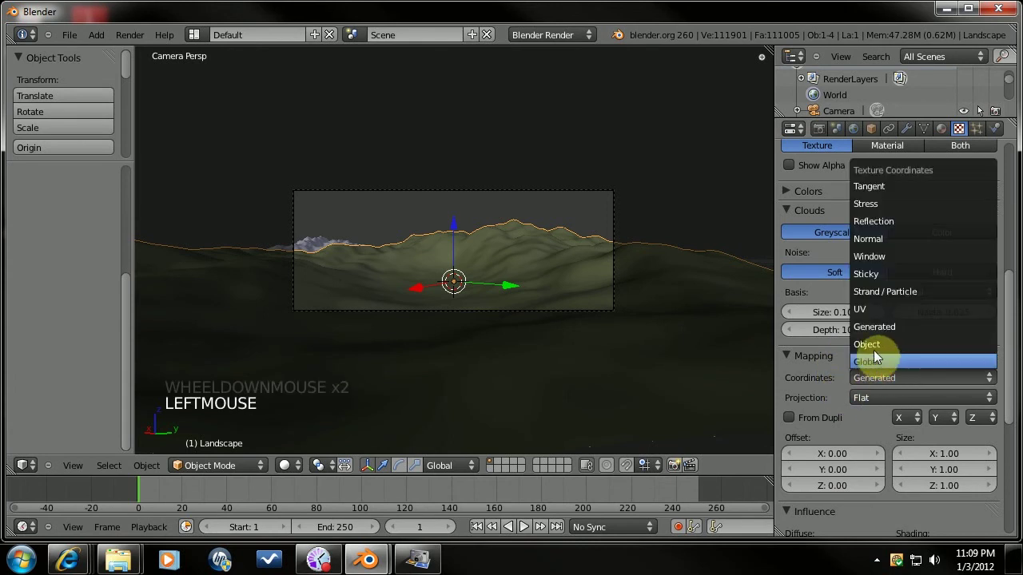
click(874, 360)
Make the clouds texture influence only the surface normal, at 0.100, instead of the diffuse colour.
scroll(825, 413, down, 5)
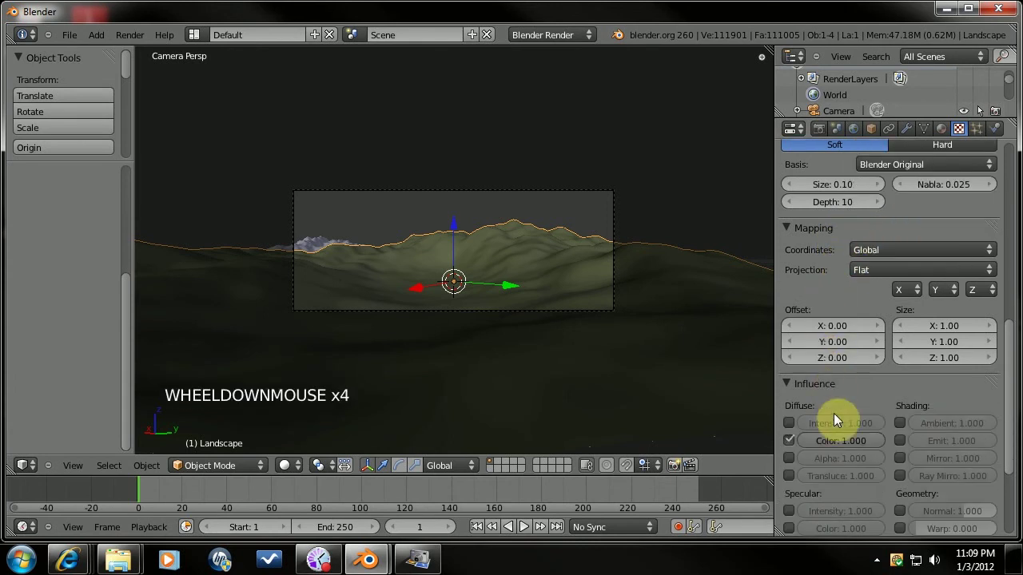
click(790, 409)
click(900, 478)
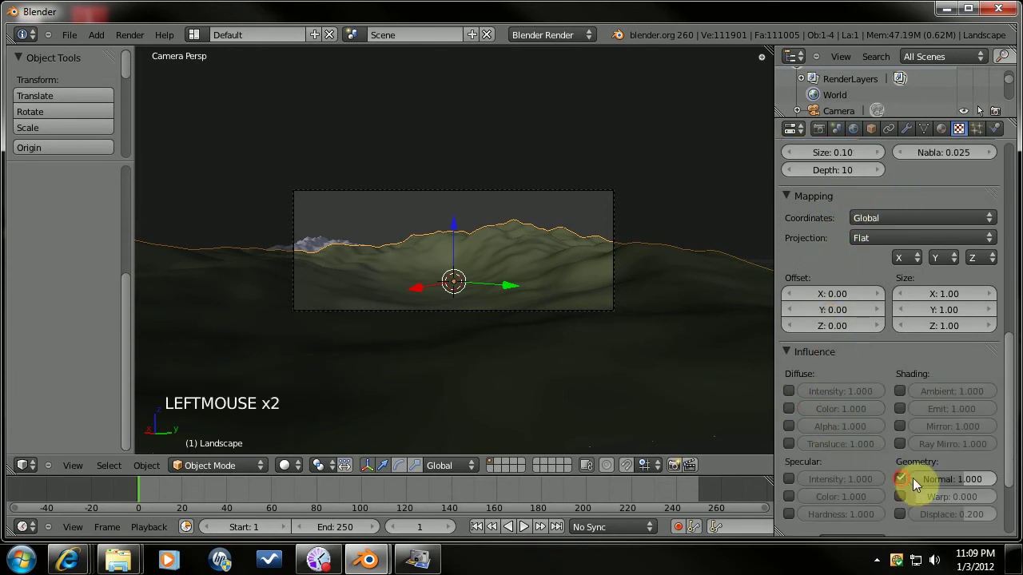
click(967, 477)
text(0.1)
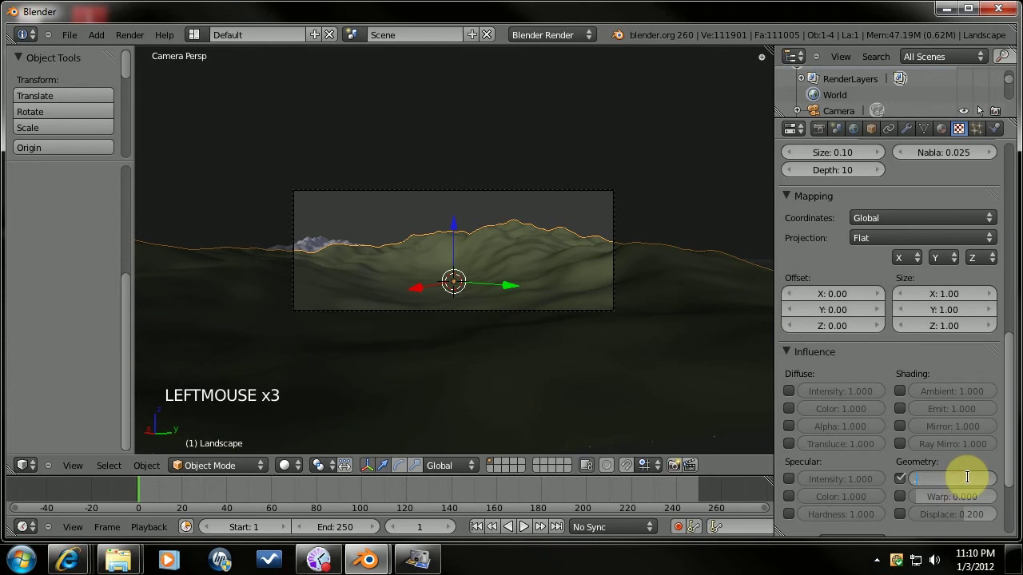
key(Return)
scroll(844, 408, down, 3)
scroll(854, 428, down, 3)
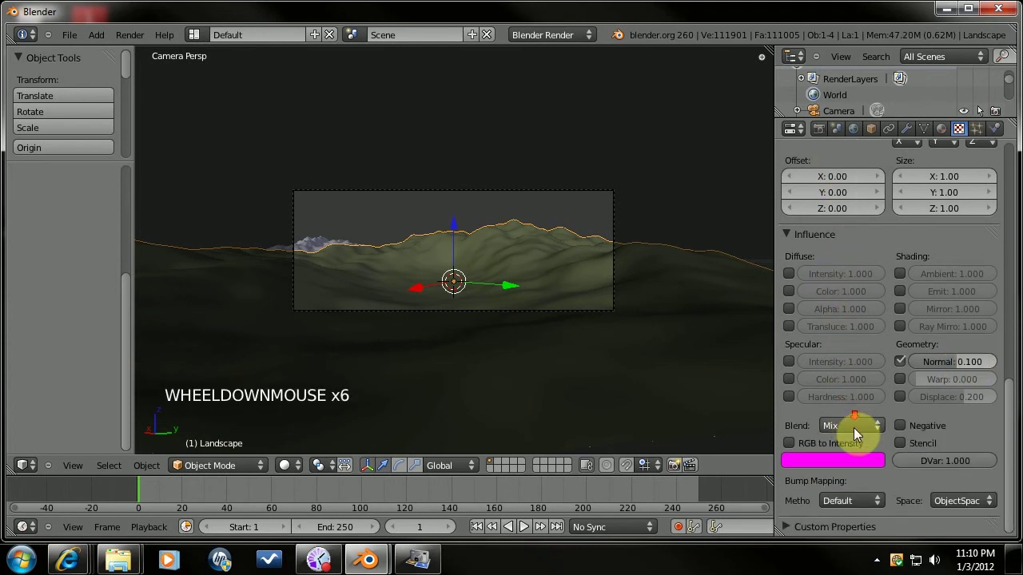
scroll(859, 432, up, 9)
scroll(868, 404, up, 2)
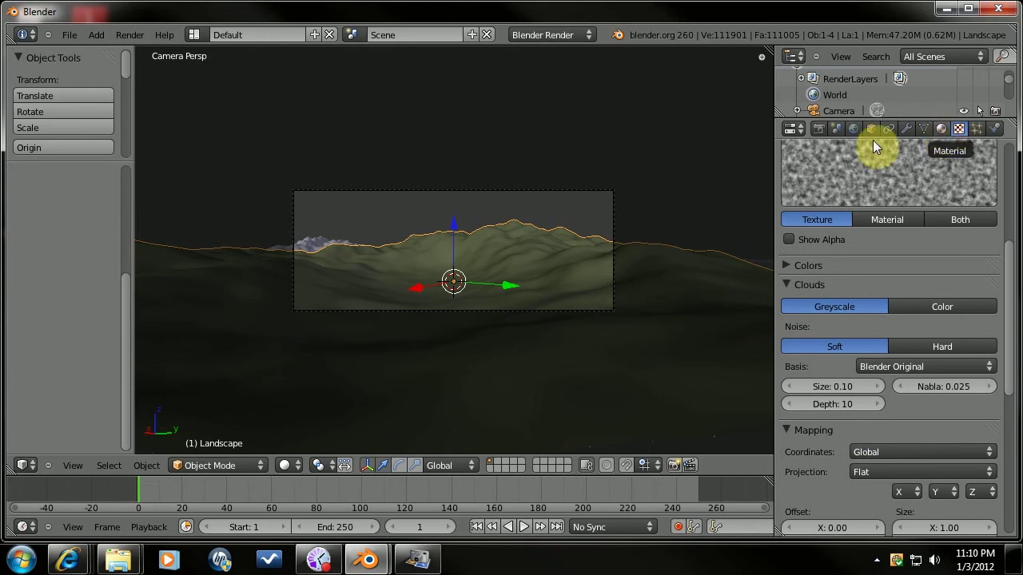
Assign the existing terrain material to the distant landscape.
middle_drag(534, 222, 381, 342)
right_click(363, 334)
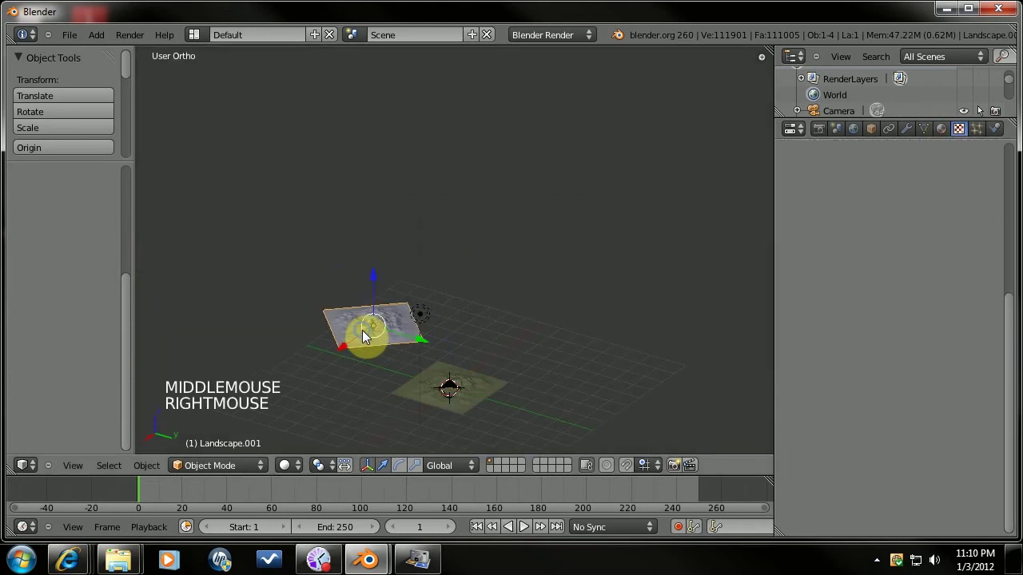
click(941, 129)
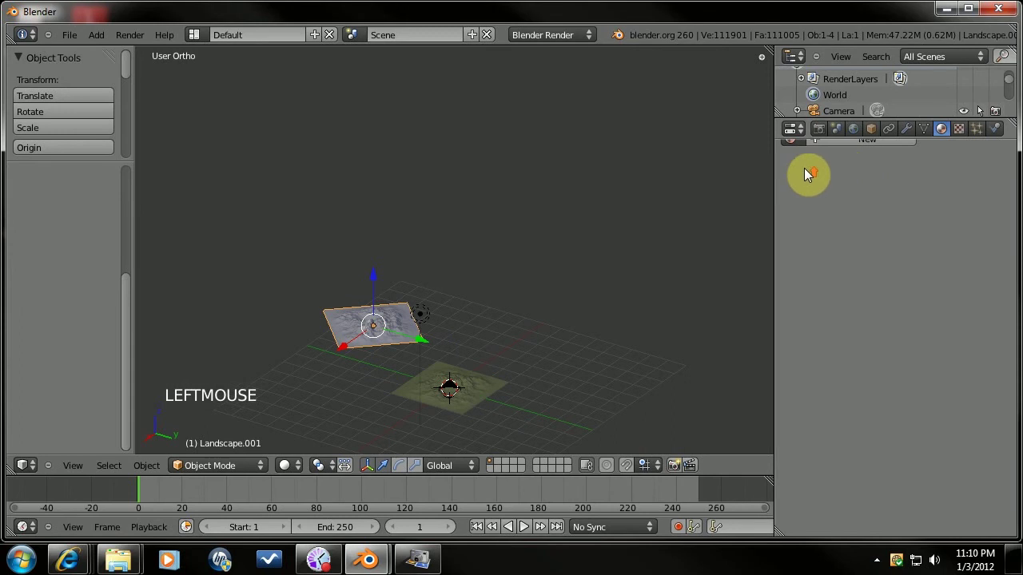
scroll(804, 170, up, 3)
click(789, 234)
click(818, 274)
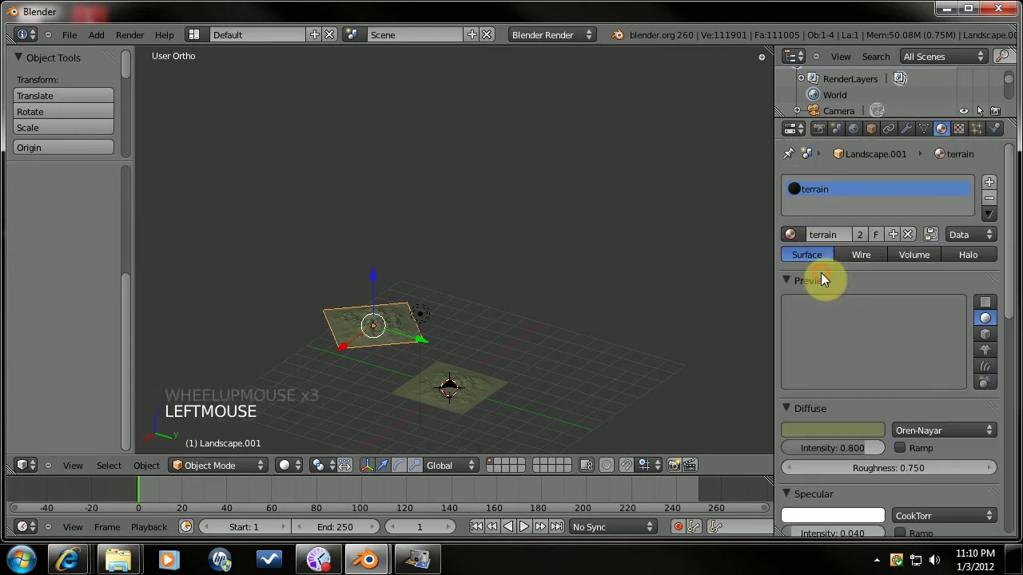
Move the lamp, in top view, to the upper-right edge of the distant landscape, between the two terrains.
right_click(426, 314)
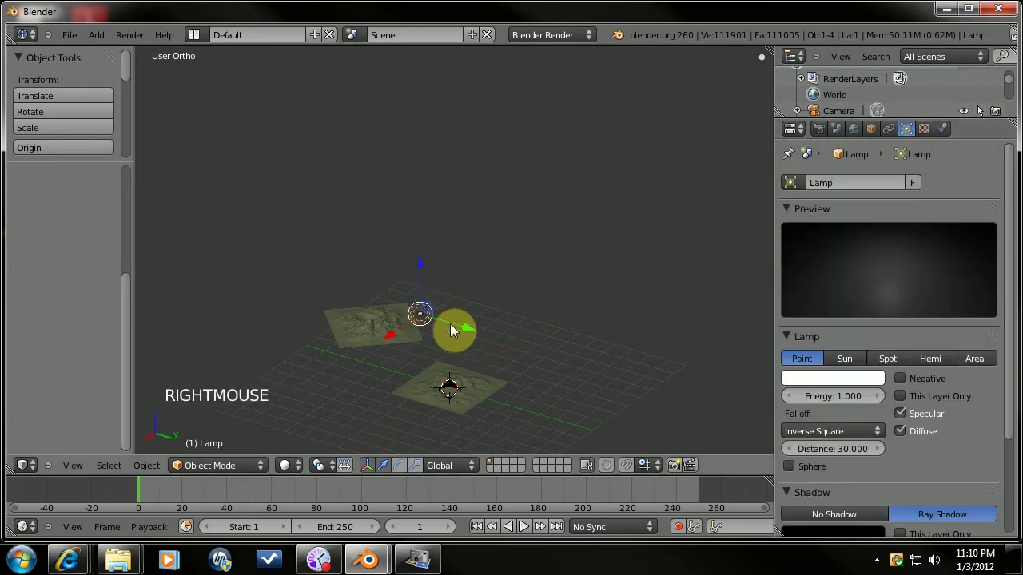
key(KP_7)
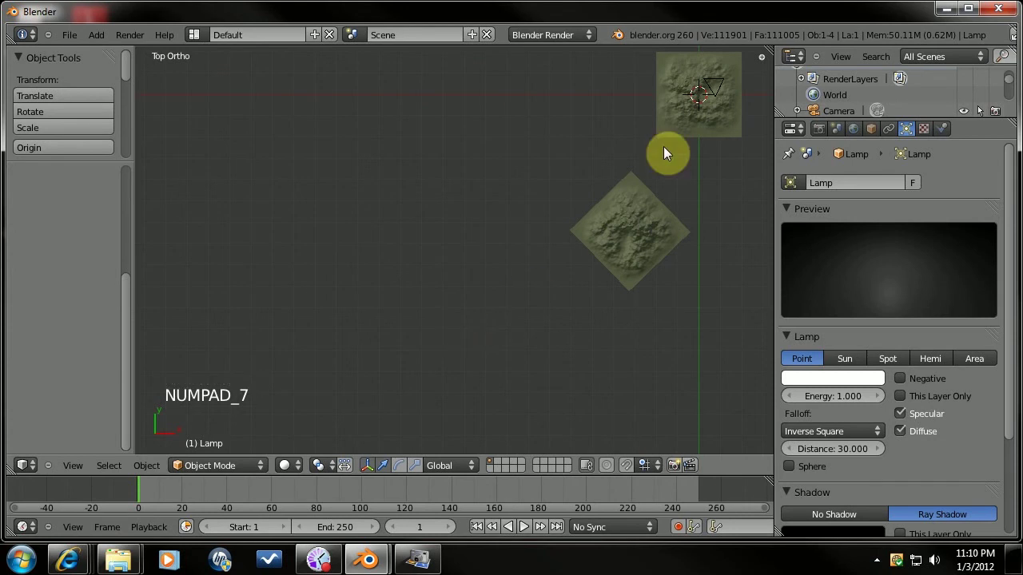
key(g)
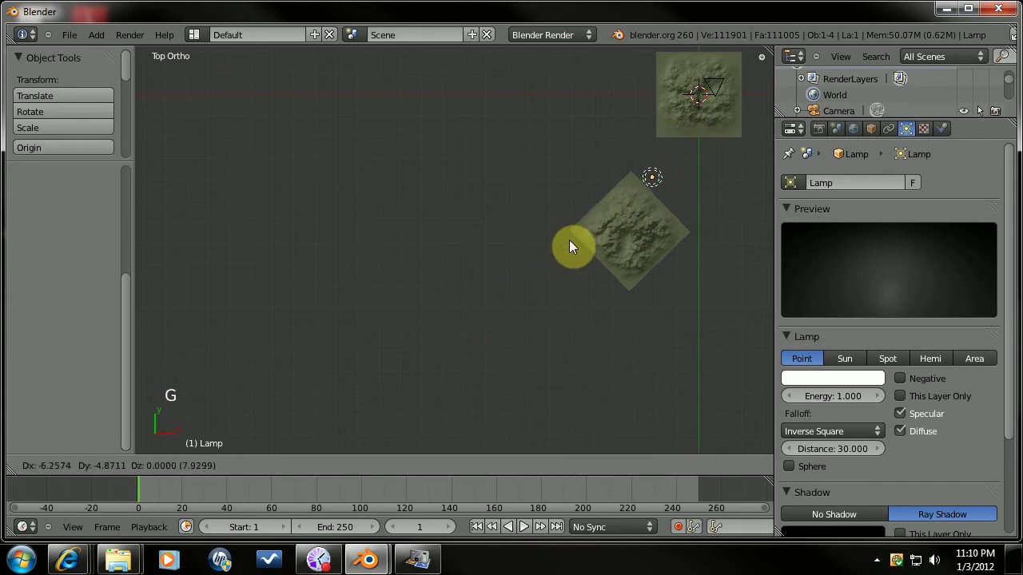
click(578, 249)
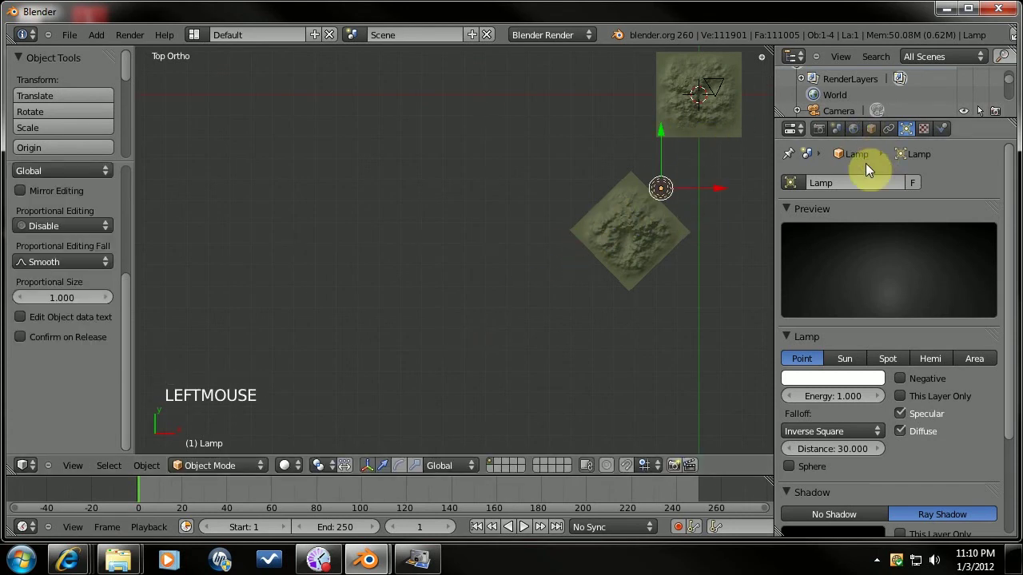
Change the lamp to a Sun with an energy of 2.000.
click(847, 360)
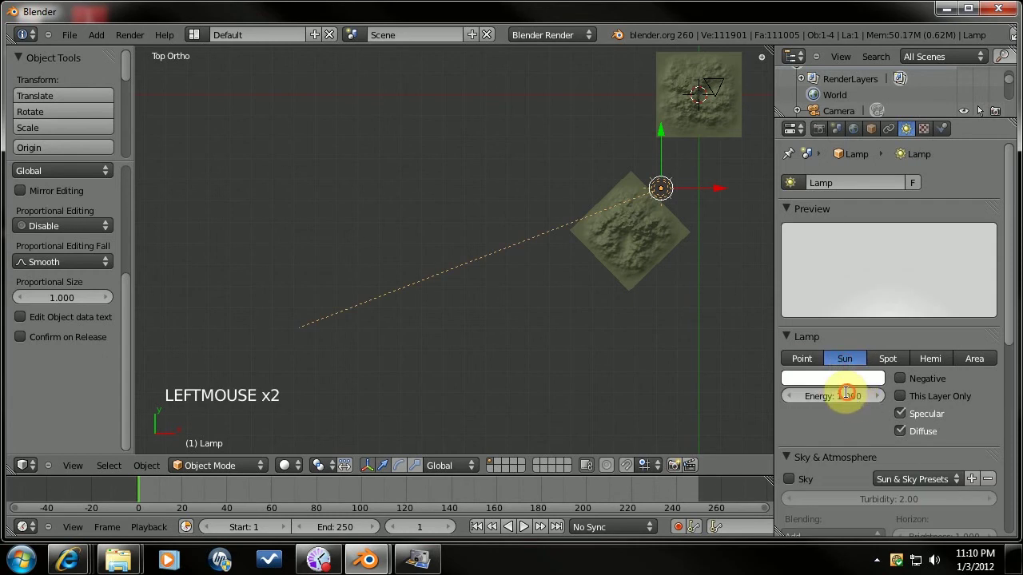
click(846, 393)
text(2)
key(Return)
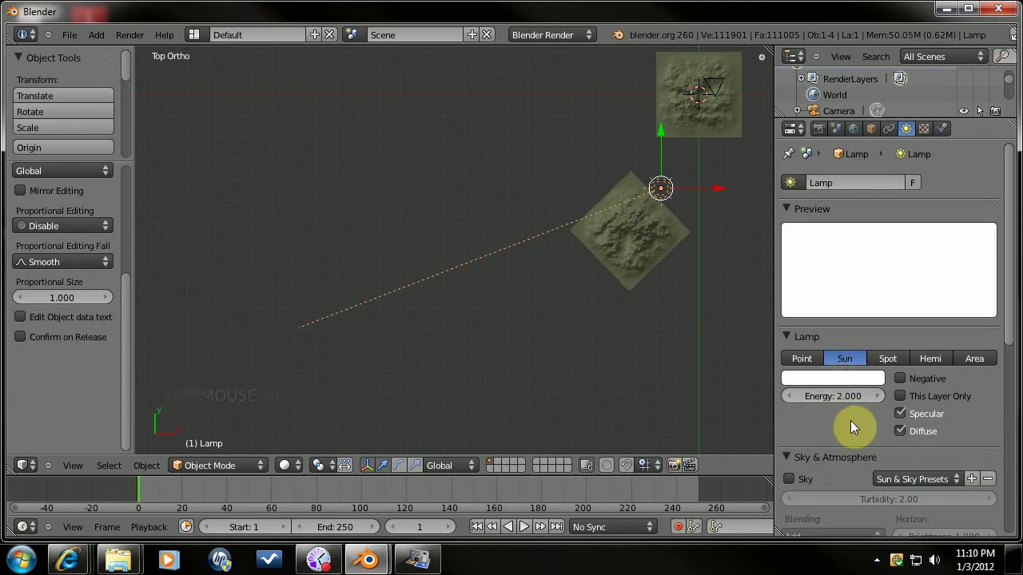
Enable Sky and Atmosphere for the sun lamp and apply the Classic sky preset.
scroll(878, 425, down, 4)
click(790, 352)
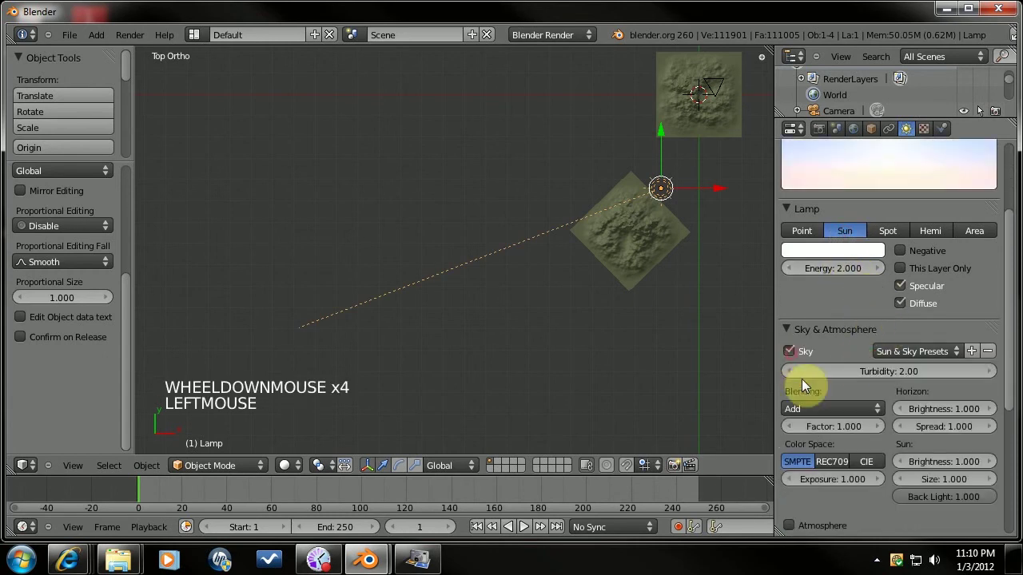
scroll(807, 416, down, 3)
click(789, 429)
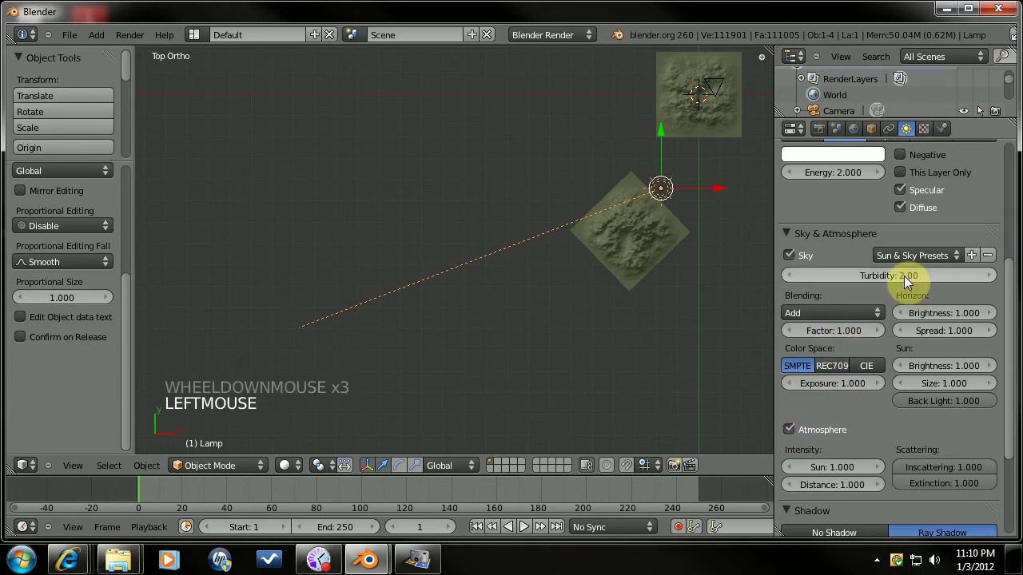
click(920, 257)
click(872, 264)
Set the sun's atmosphere distance to 2.000.
scroll(847, 242, up, 4)
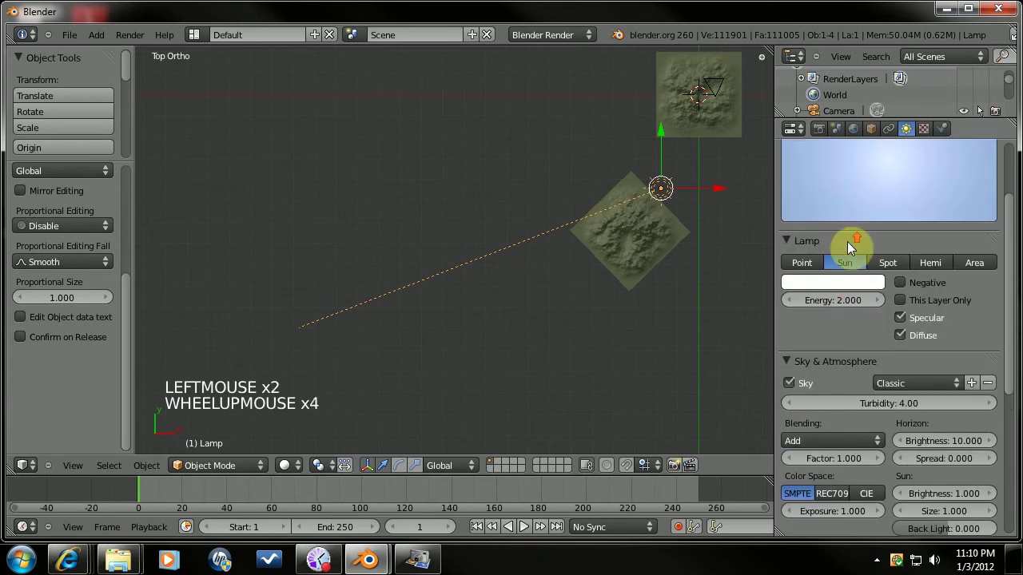
scroll(851, 242, up, 1)
scroll(853, 244, down, 3)
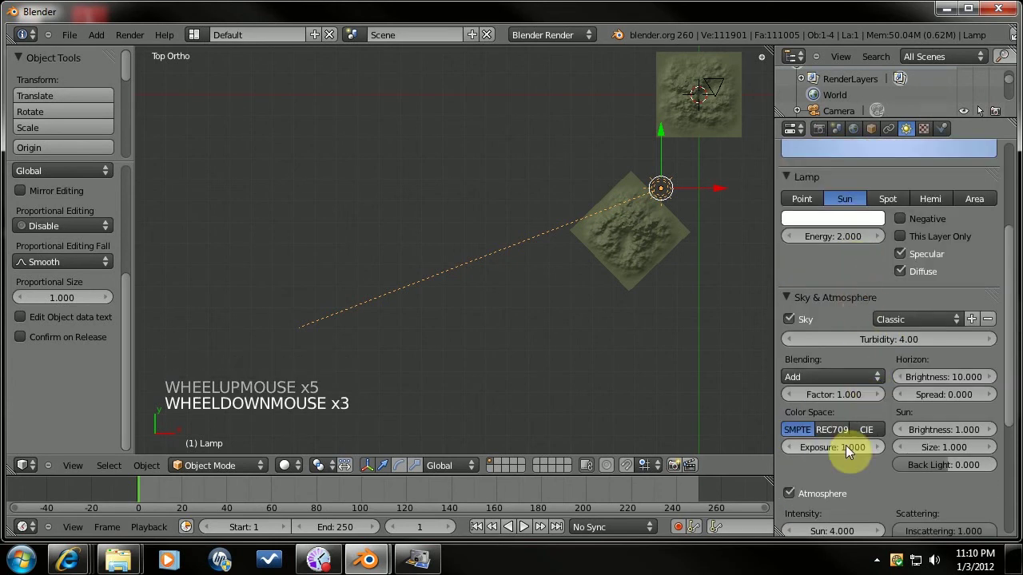
scroll(843, 399, up, 4)
scroll(859, 387, down, 9)
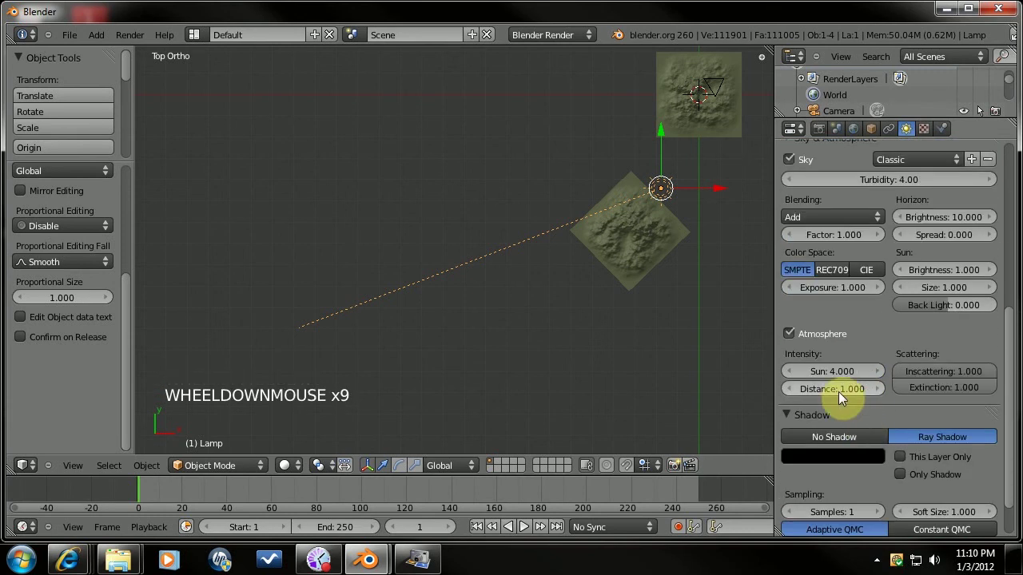
click(838, 390)
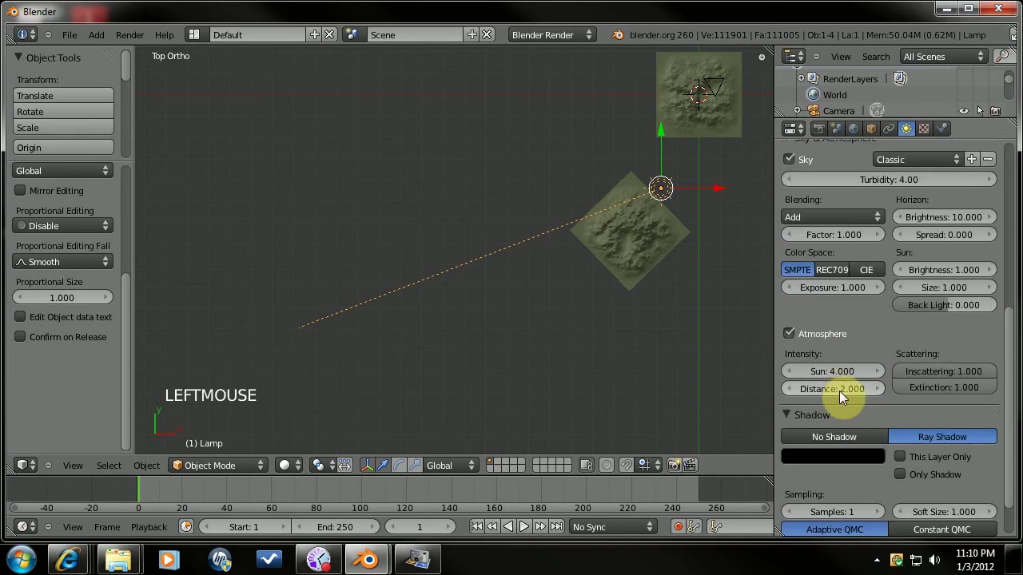
scroll(858, 312, up, 6)
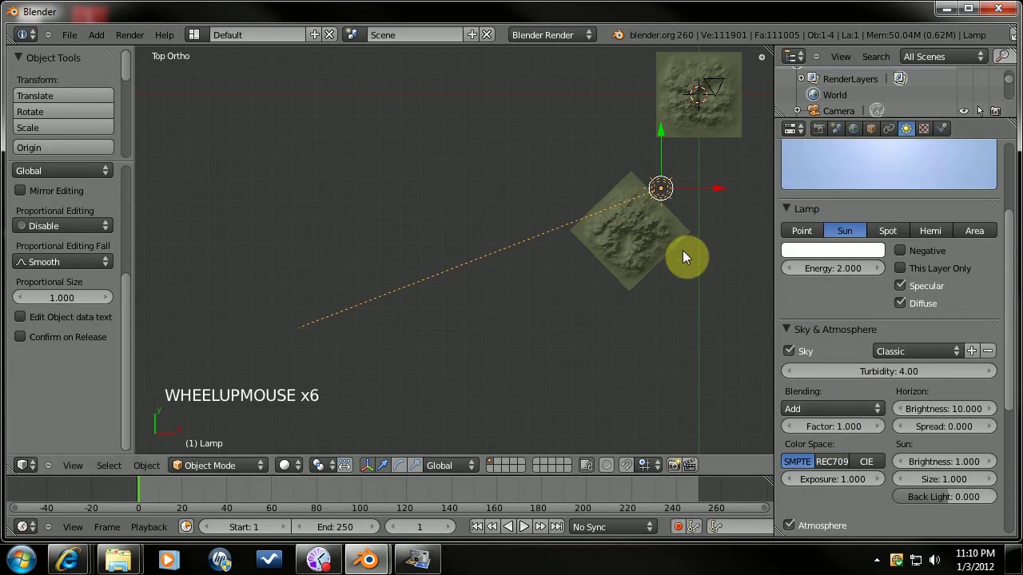
Duplicate the sun lamp in place and rotate the copy to face the opposite direction.
key(shift+d)
right_click(696, 235)
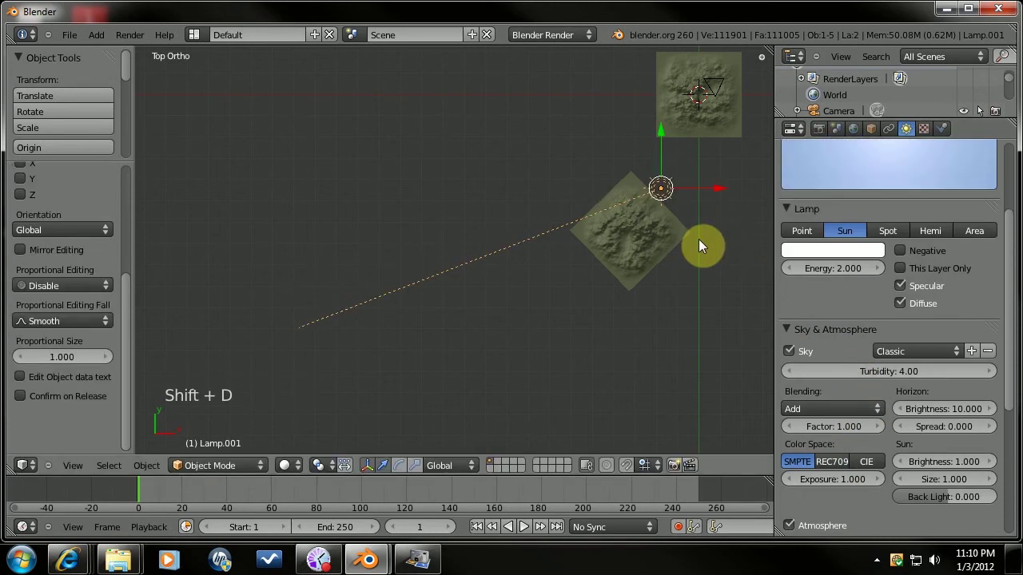
key(r)
click(700, 277)
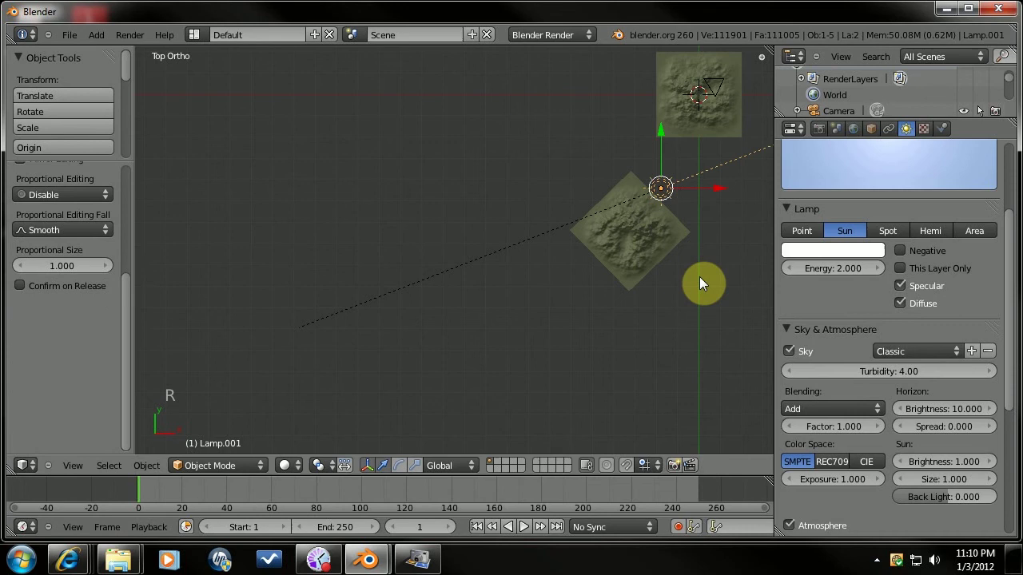
Set the duplicated sun's energy to 1.000.
scroll(847, 335, up, 3)
click(833, 364)
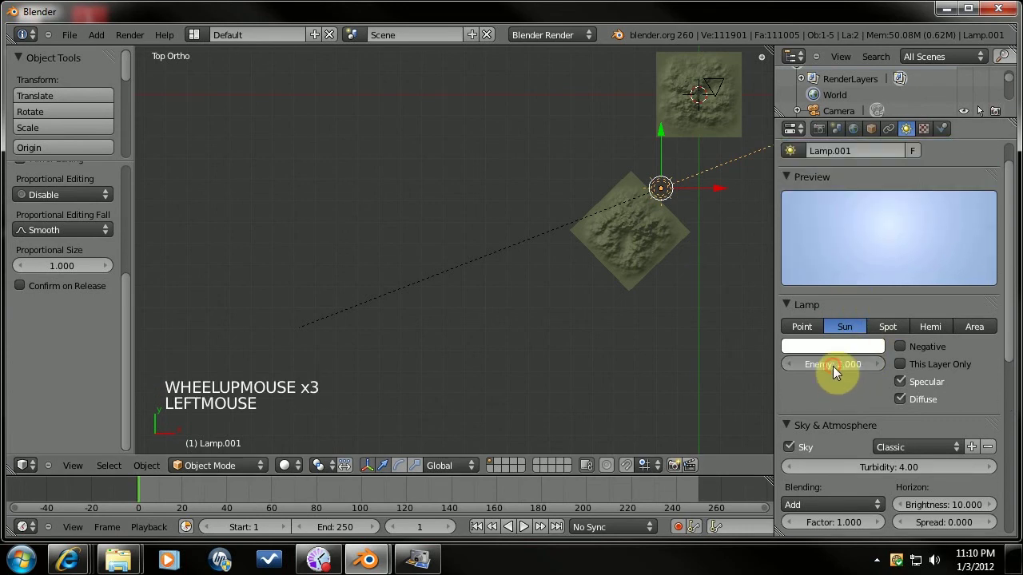
text(1)
key(Return)
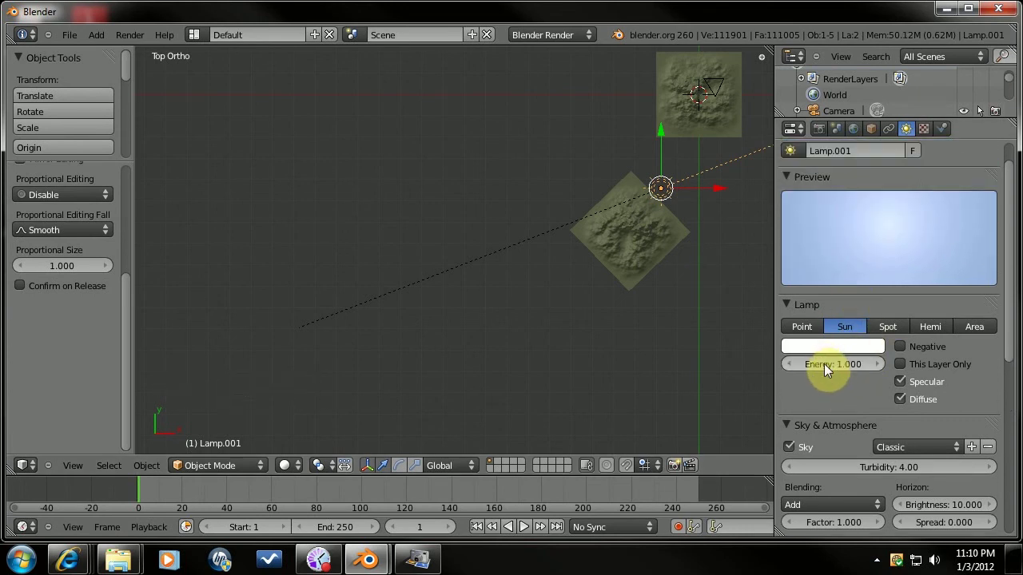
Tint the duplicated sun's light pale blue and darken it to a muted grey-blue.
click(834, 345)
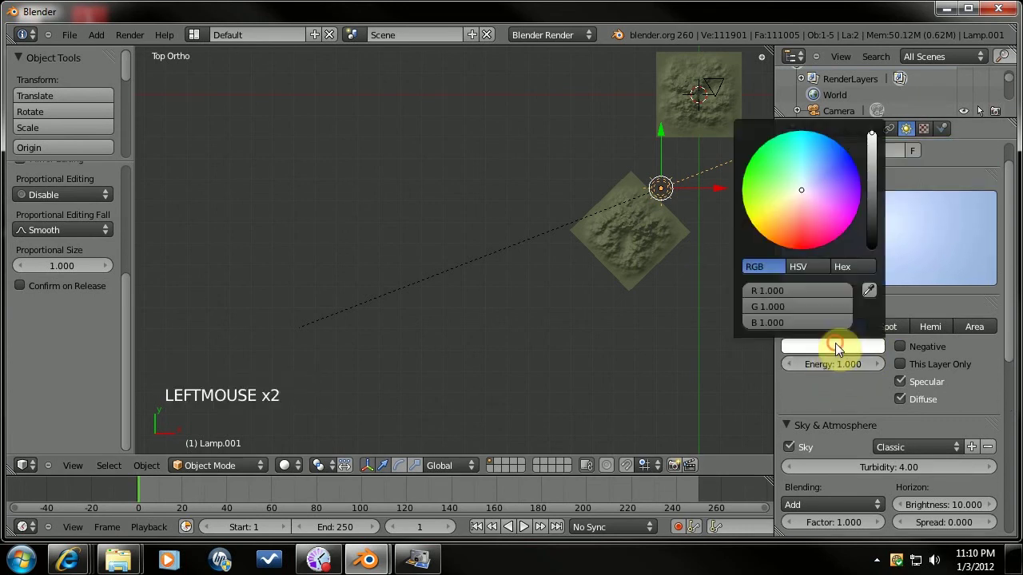
click(810, 171)
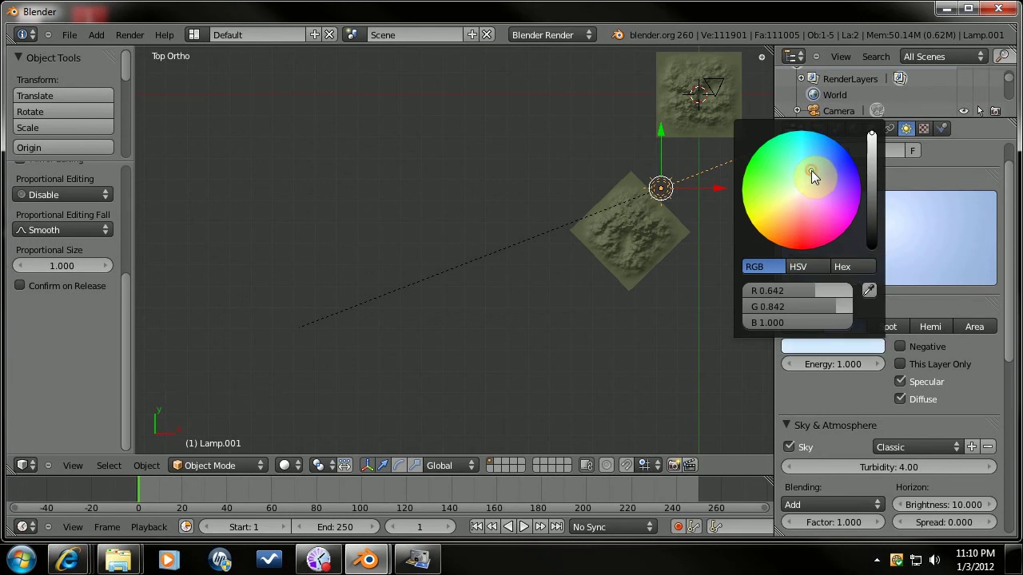
drag(873, 150, 872, 169)
scroll(861, 394, down, 3)
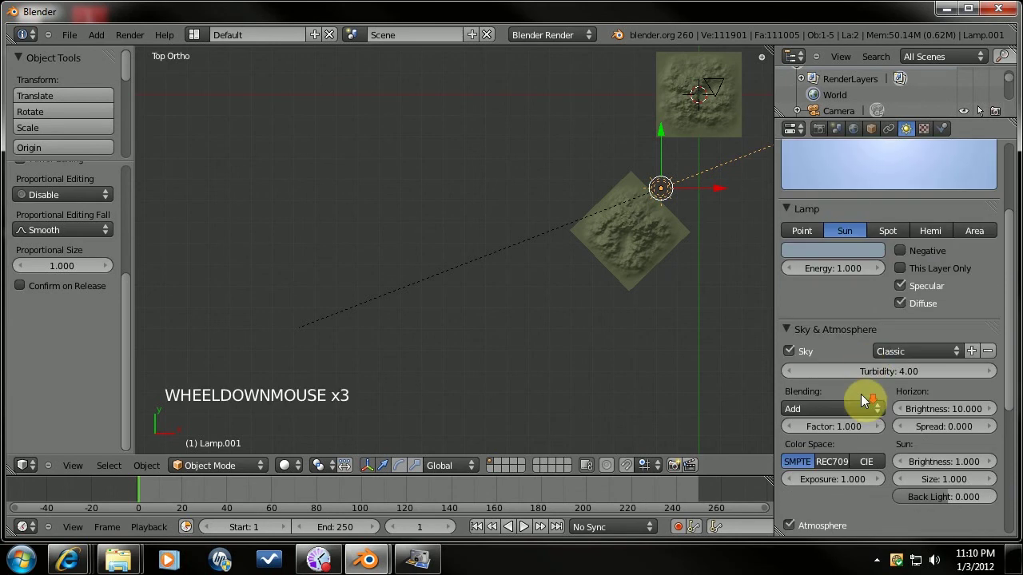
Disable sky and atmosphere for the duplicated sun and set it to cast no shadow.
click(790, 351)
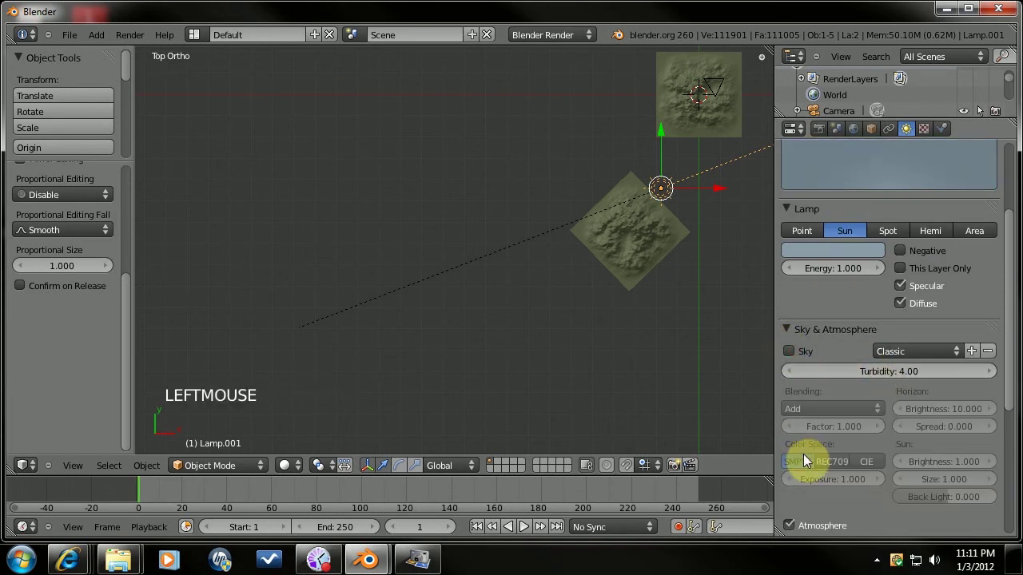
click(788, 525)
scroll(832, 396, down, 7)
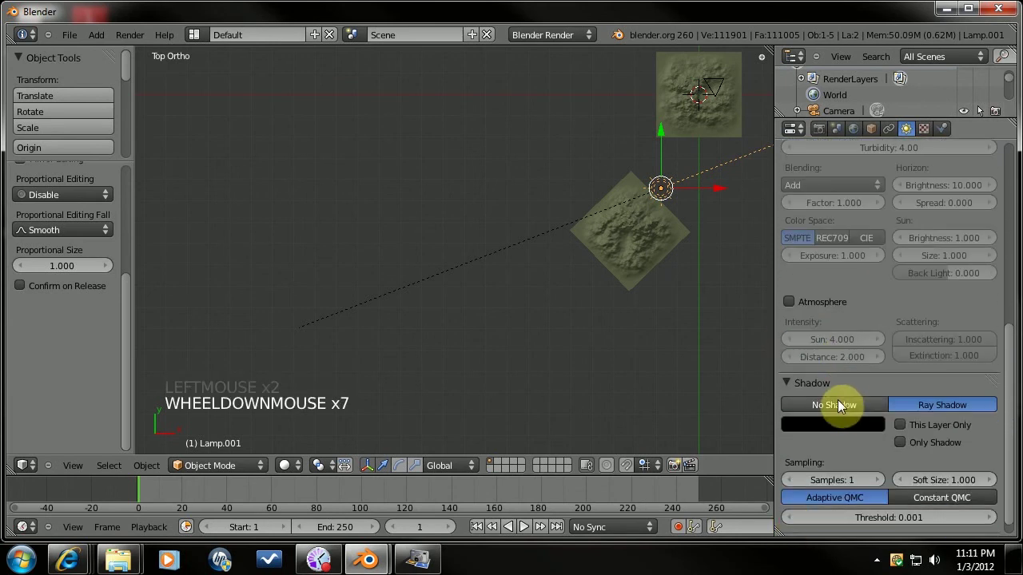
click(839, 406)
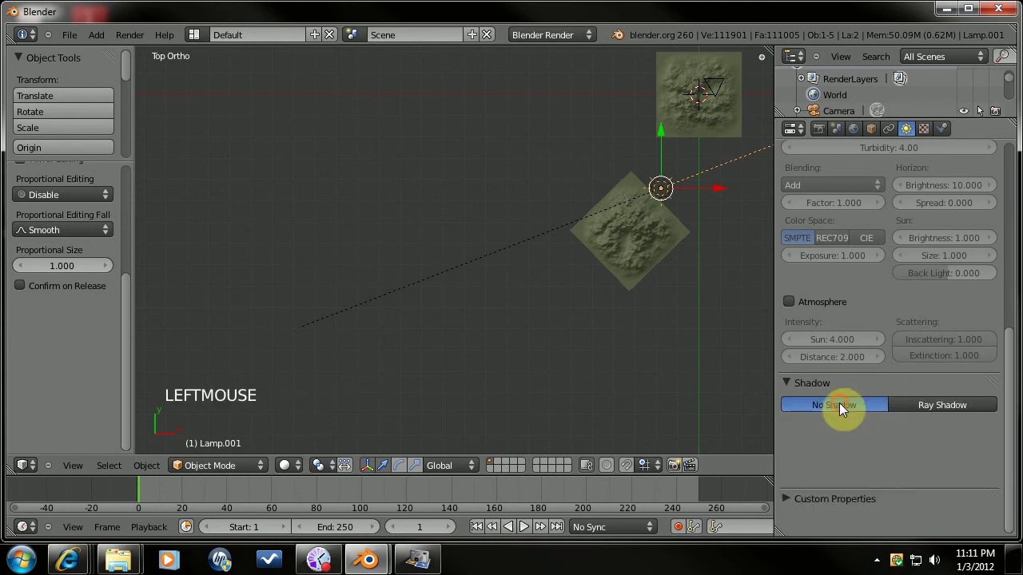
scroll(866, 424, up, 7)
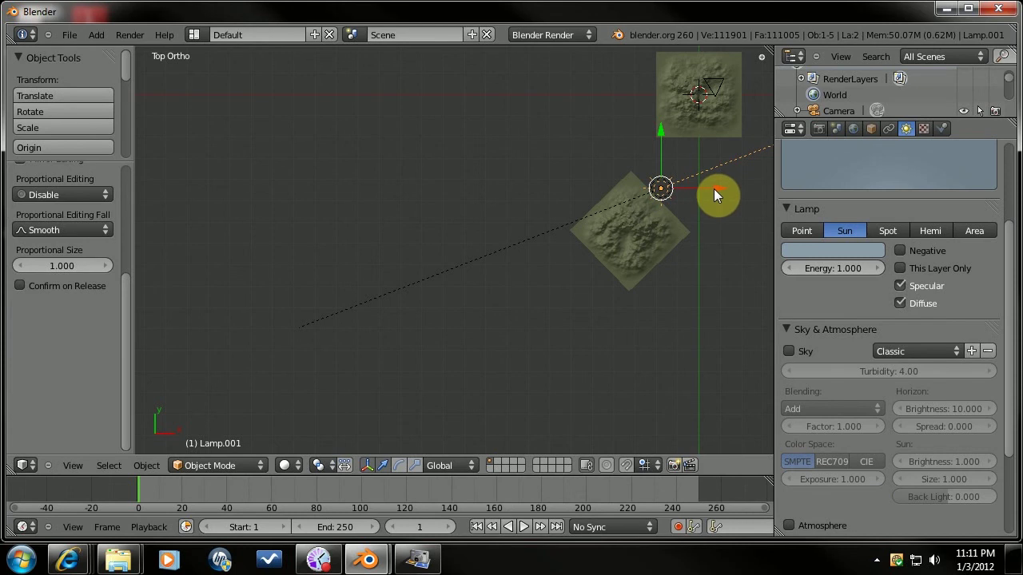
Rotate the main sun in the top view so its ray points across the main landscape, away from the distant hills.
right_click(626, 202)
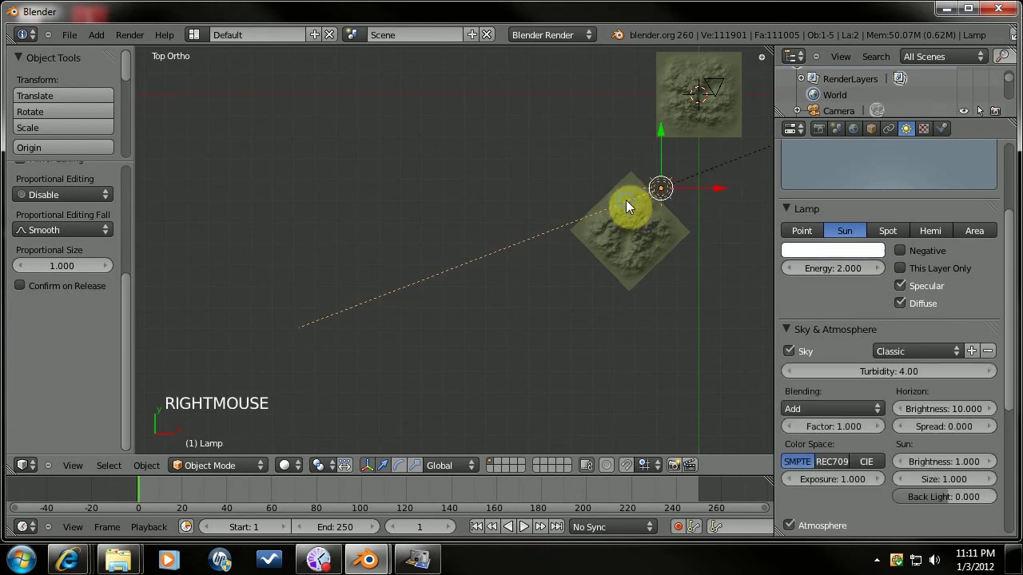
key(r)
key(r)
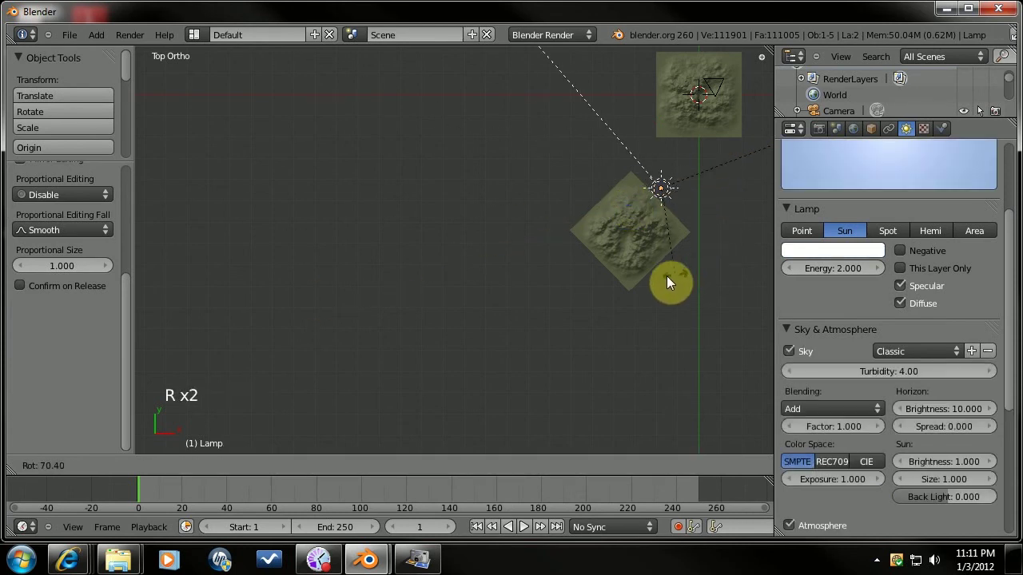
click(578, 230)
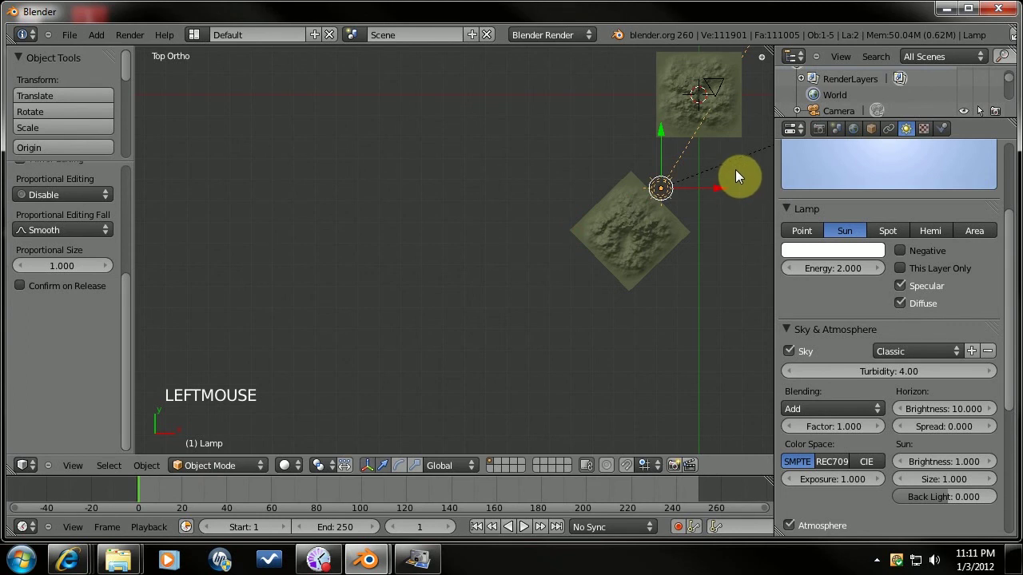
Rotate the duplicated sun in the top view to aim back over the distant hills, and move it beyond the main landscape's far corner.
right_click(712, 207)
key(r)
key(r)
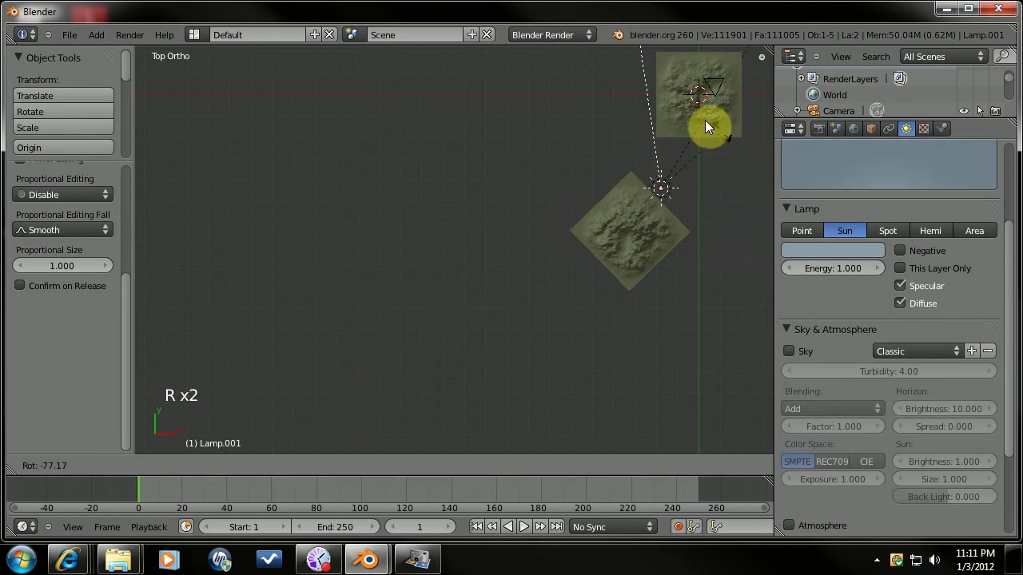
click(598, 164)
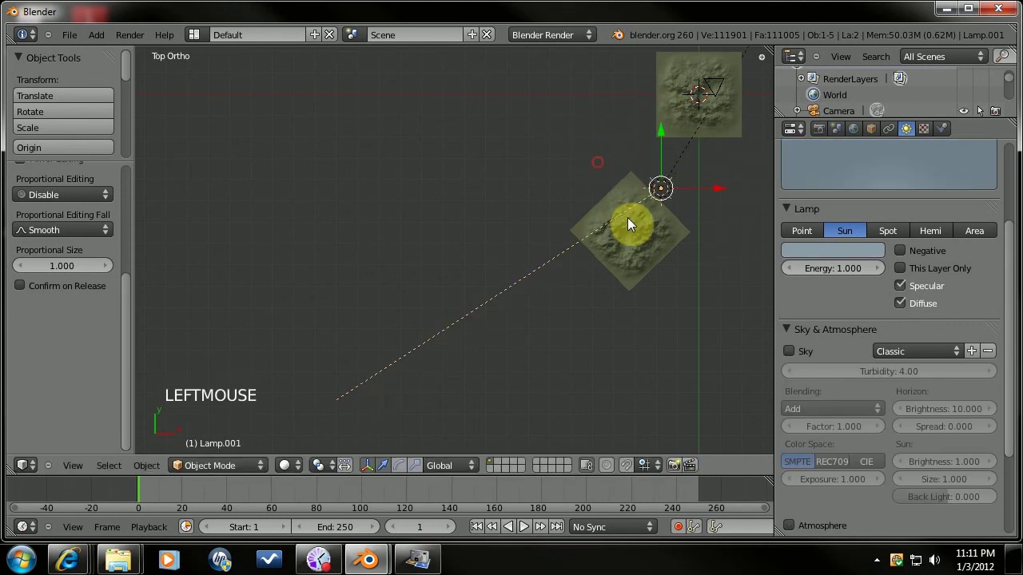
key(g)
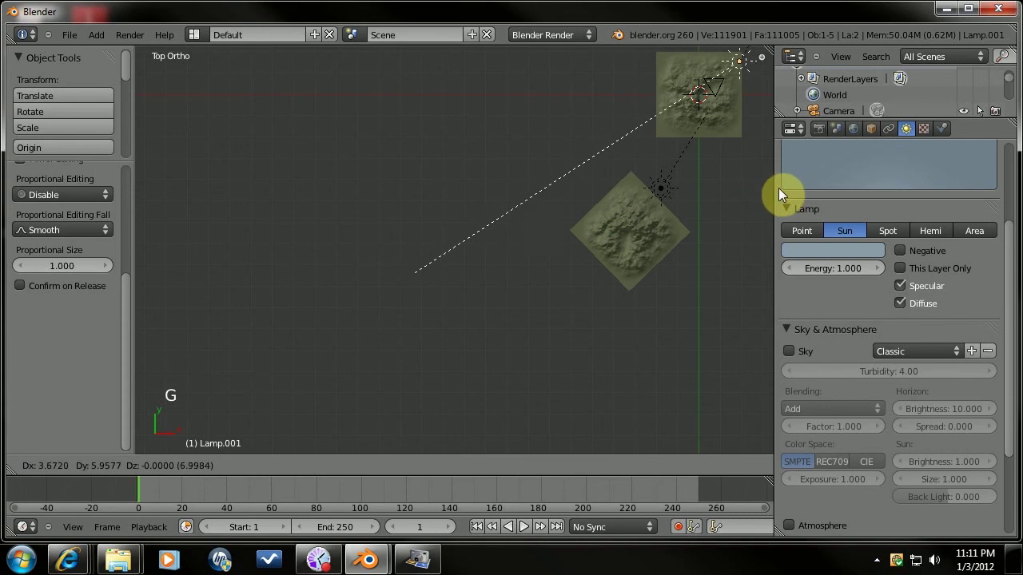
click(774, 196)
Rotate the duplicated sun to a shallow downward angle in the front view and lower it closer to the terrain.
key(KP_1)
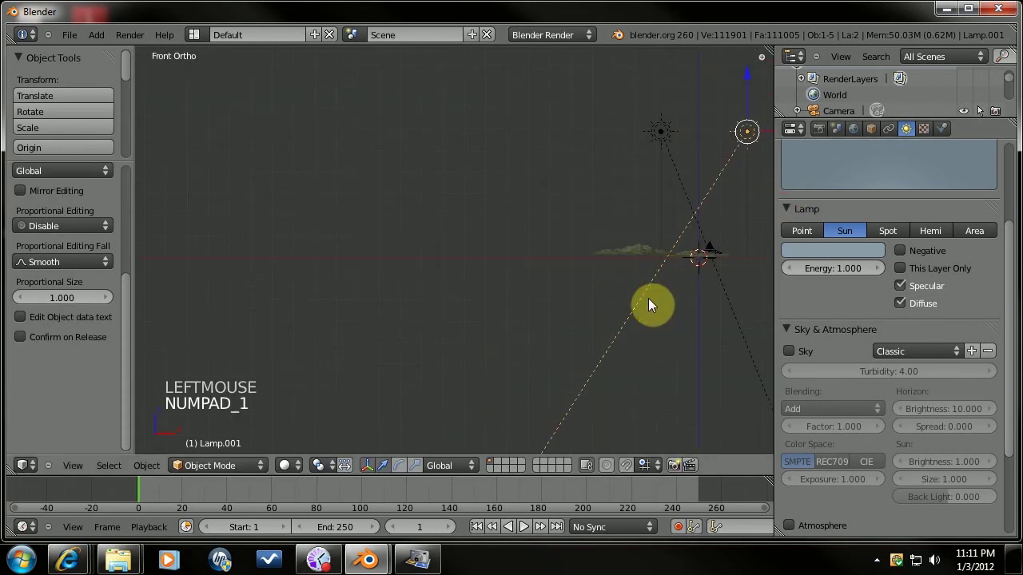
key(r)
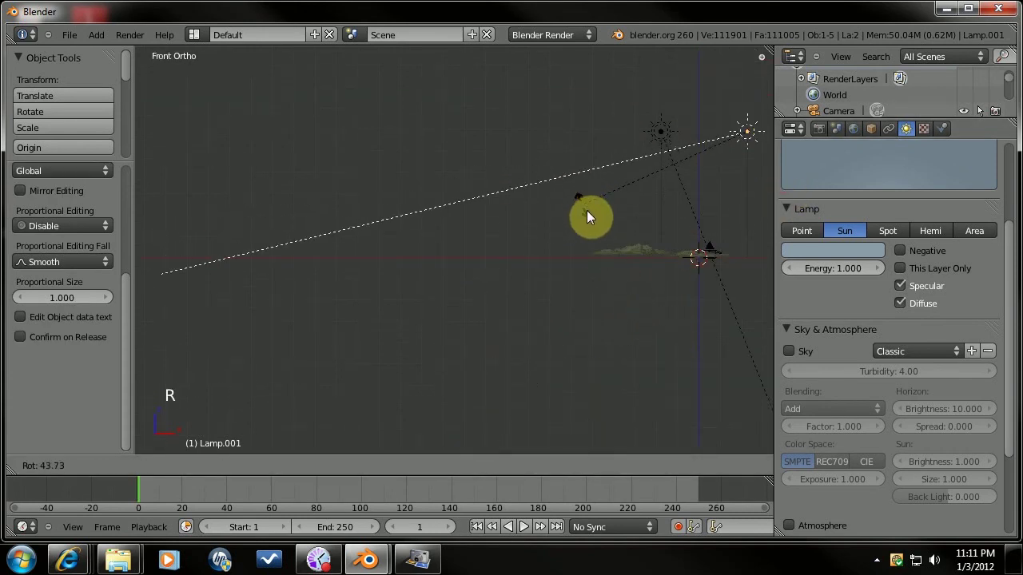
click(592, 211)
key(g)
click(600, 283)
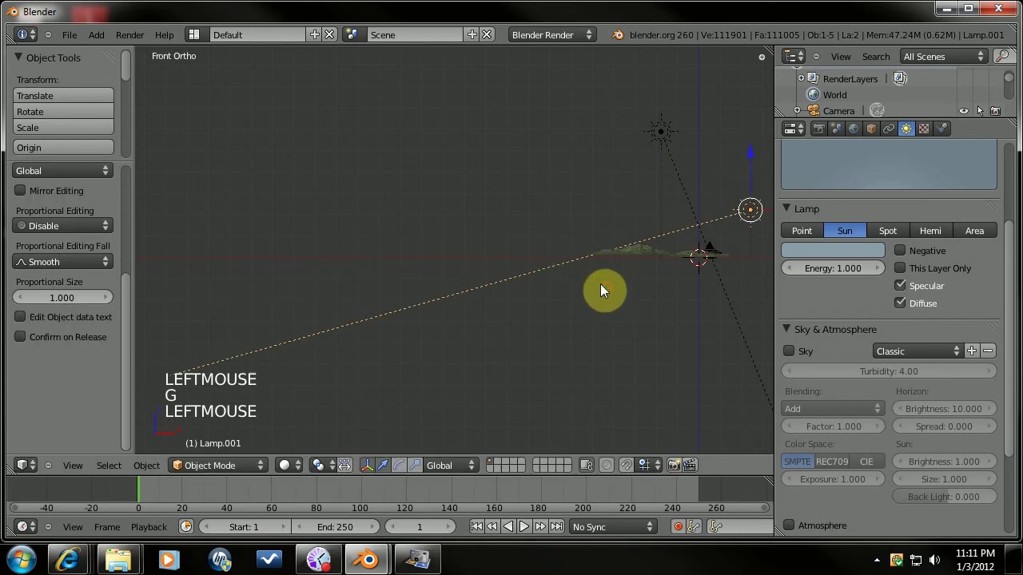
Rotate the duplicated sun to a nearly horizontal ray in the side view and lower it slightly along Z.
key(KP_3)
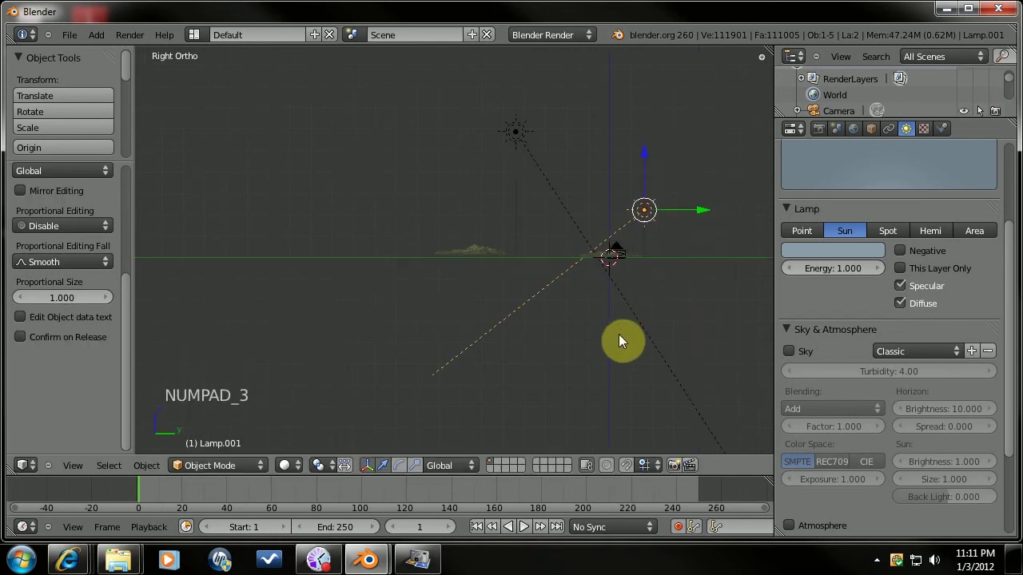
key(r)
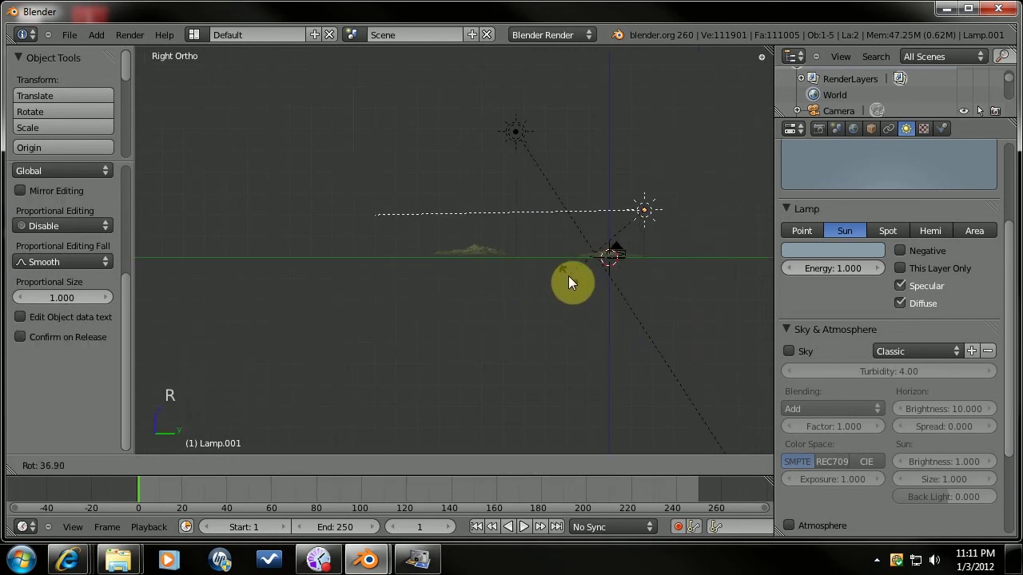
click(569, 280)
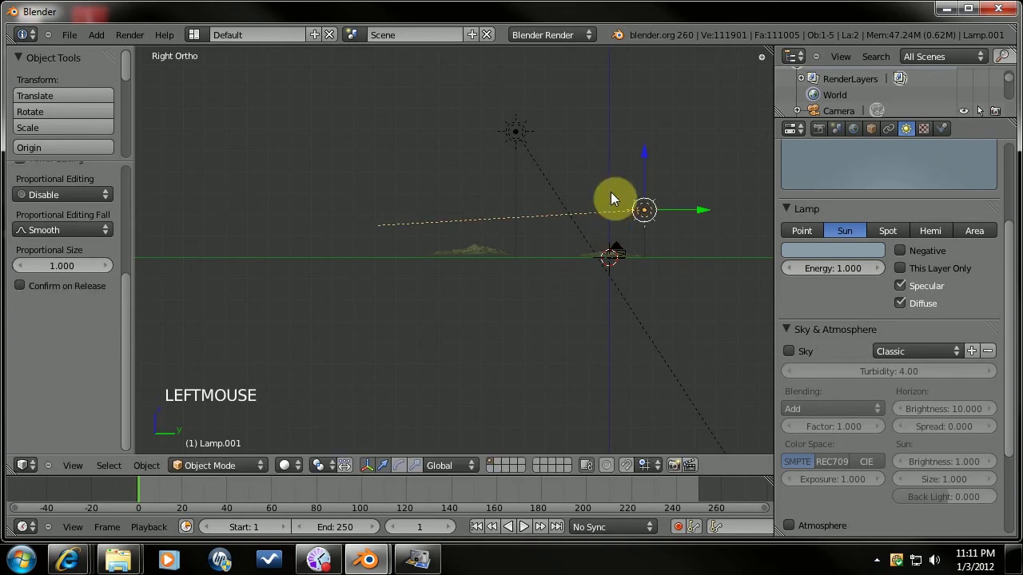
drag(641, 156, 642, 171)
Rotate the main sun about 28 degrees in the side view to a shallower light angle.
right_click(589, 195)
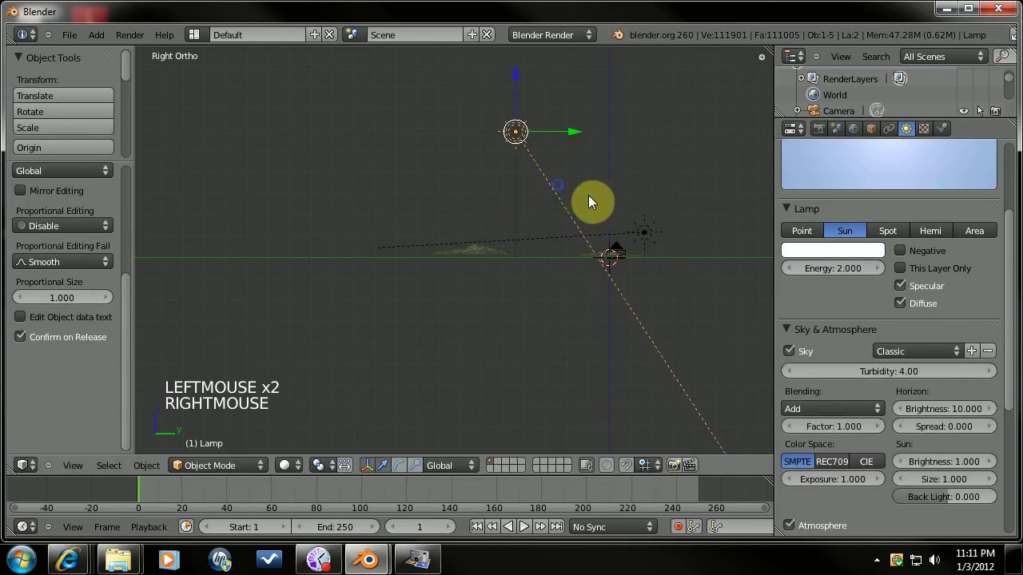
key(r)
key(r)
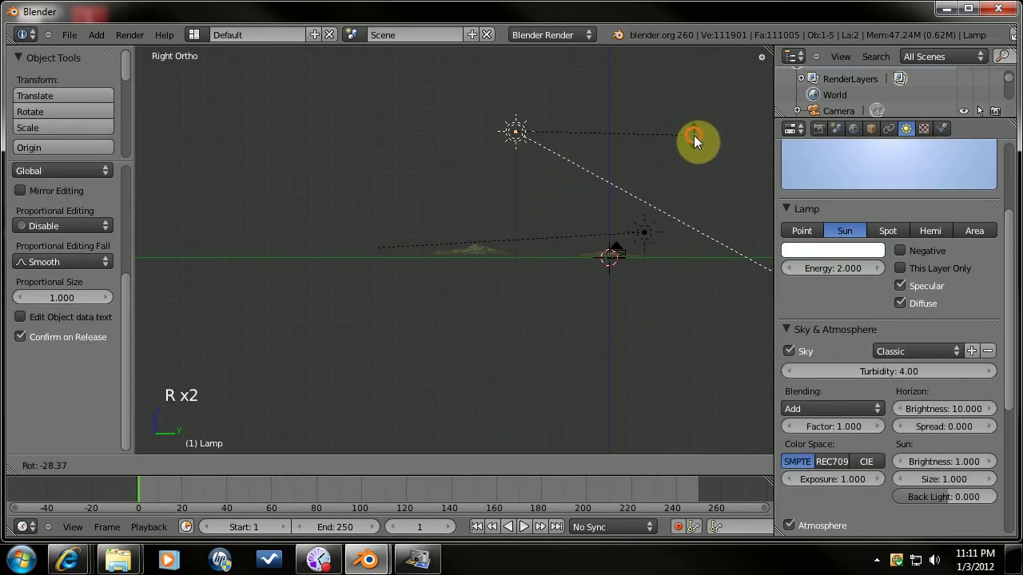
click(694, 136)
key(KP_3)
key(KP_3)
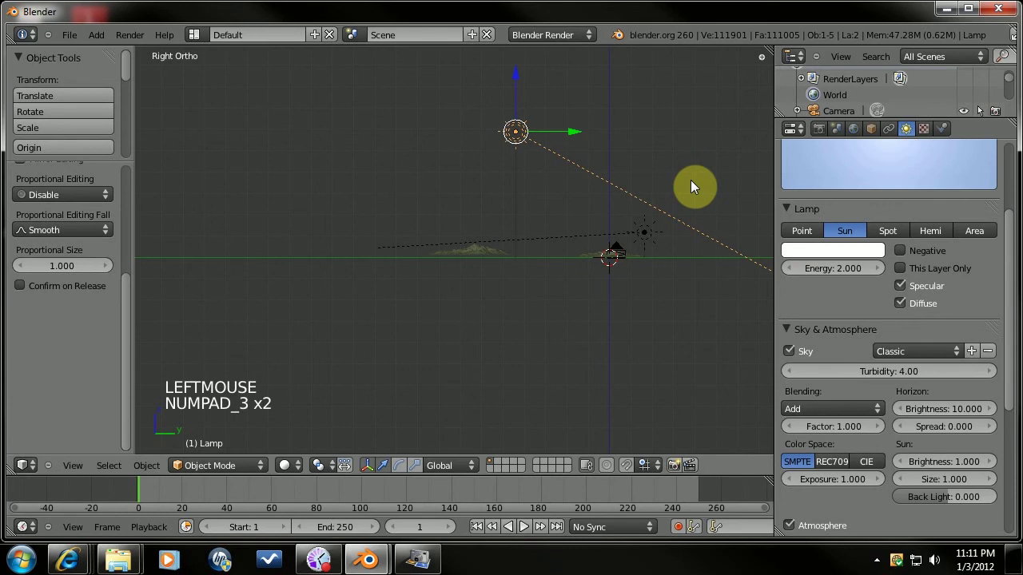
Rotate the main sun about 31 degrees shallower in the front view and move it about 2.5 units down and away from the camera.
key(KP_1)
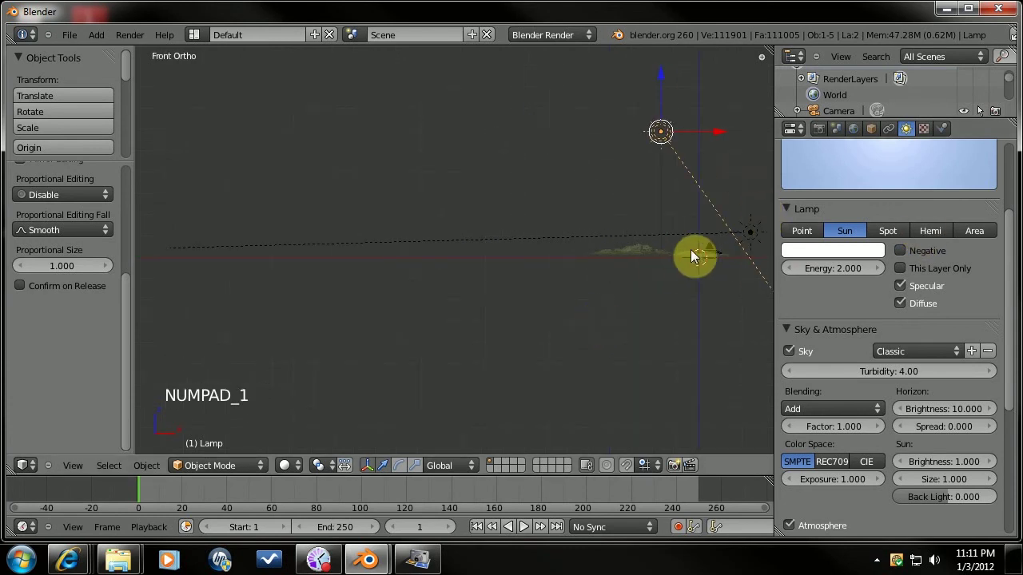
shift+middle_drag(698, 259, 543, 306)
key(r)
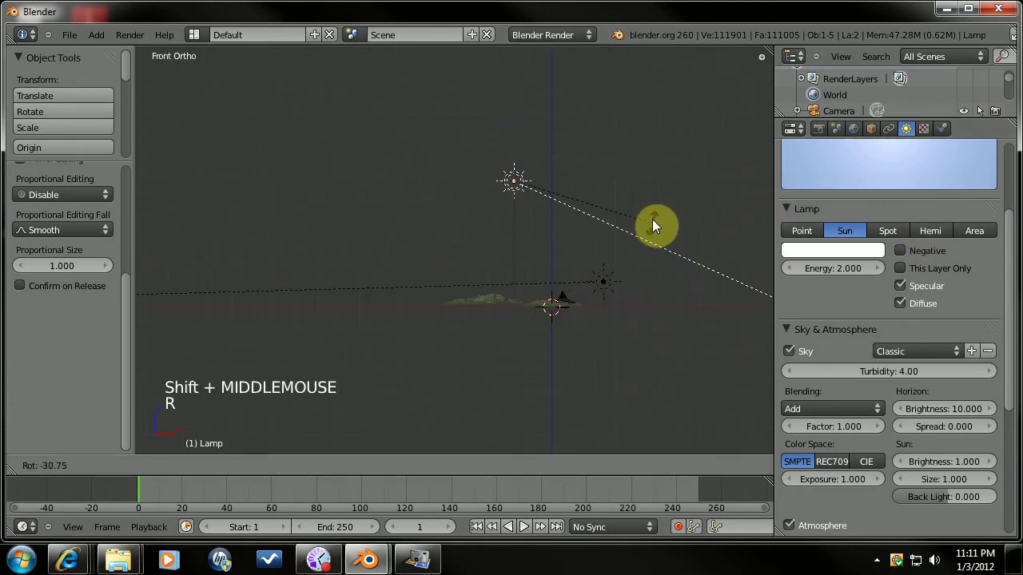
click(653, 227)
key(g)
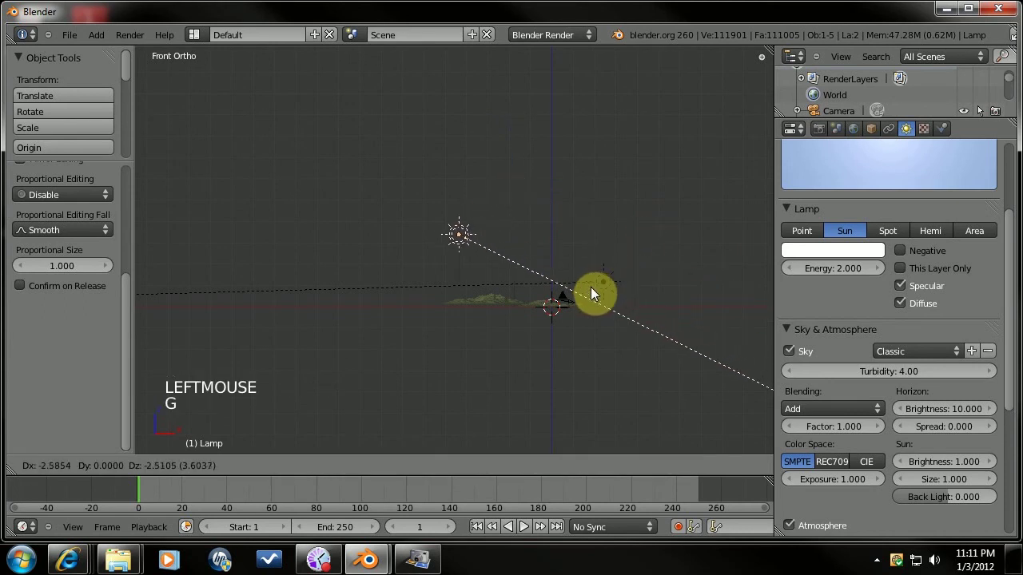
click(592, 291)
Render the scene from the camera view to check the new lighting, then close the render.
key(KP_3)
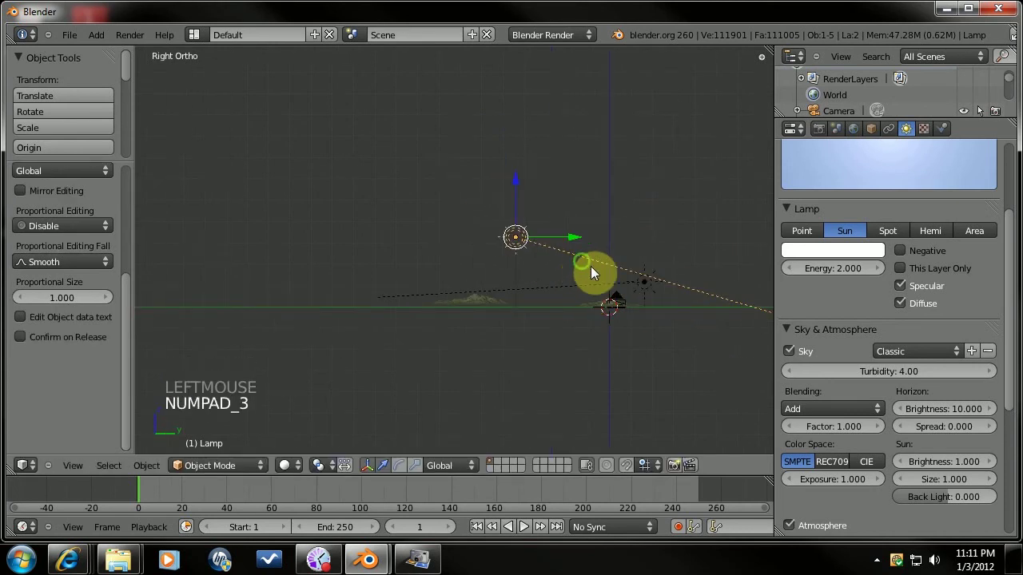
middle_drag(590, 266, 612, 358)
key(KP_0)
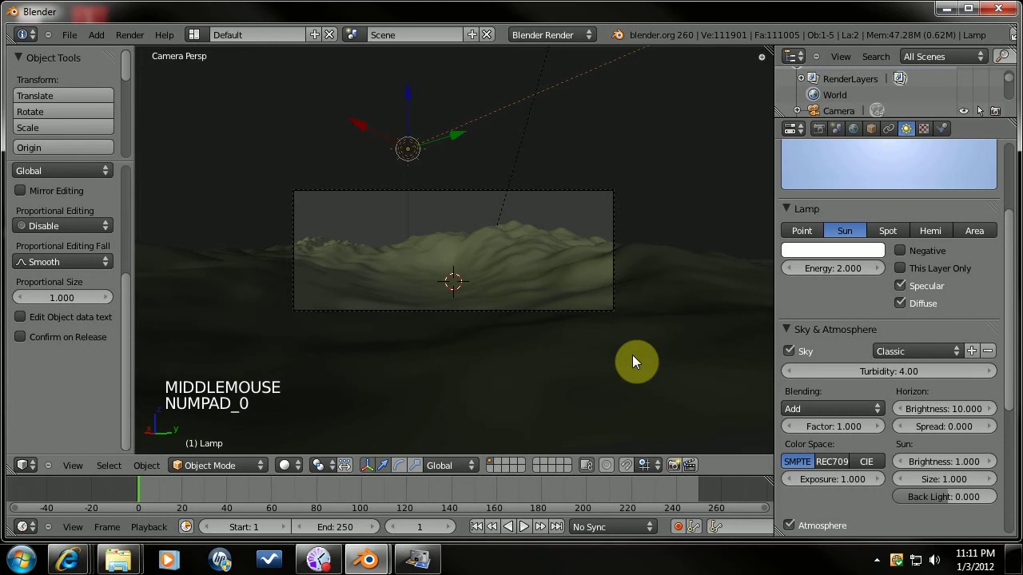
key(F12)
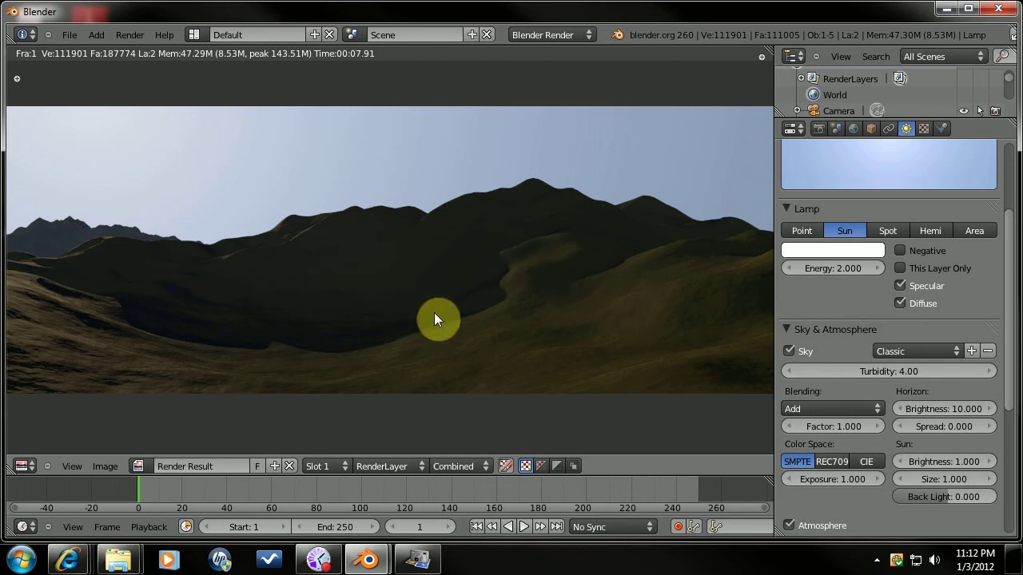
key(Escape)
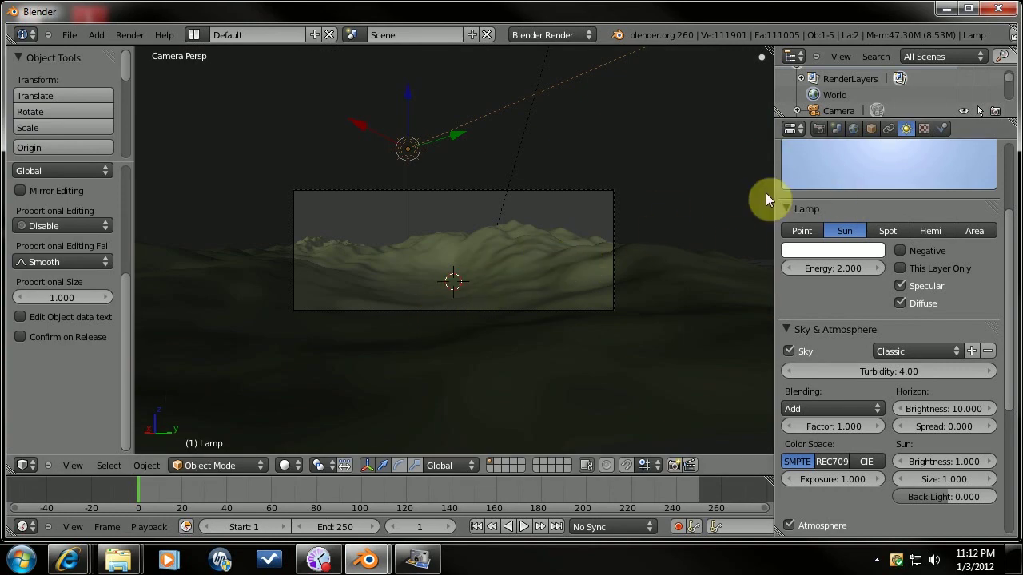
Add a plane mesh at the landscape's centre and raise it slightly along Z to form a lake surface in the valley.
right_click(587, 301)
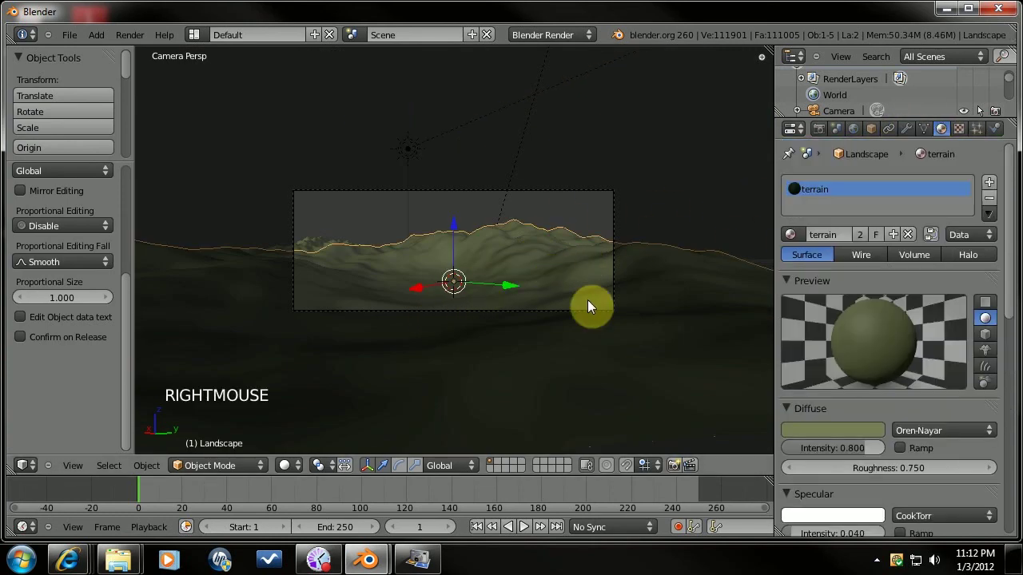
key(a)
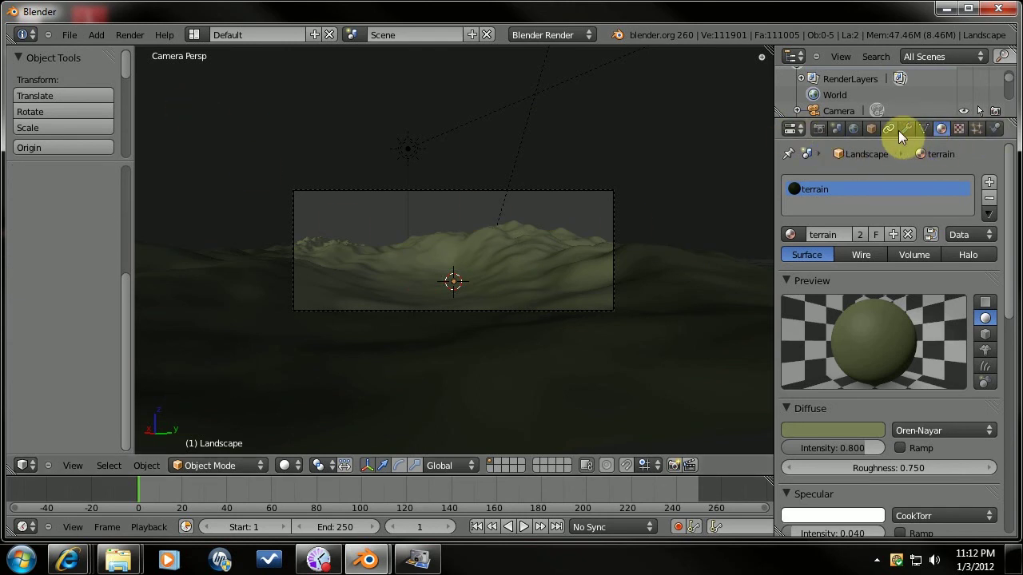
right_click(651, 251)
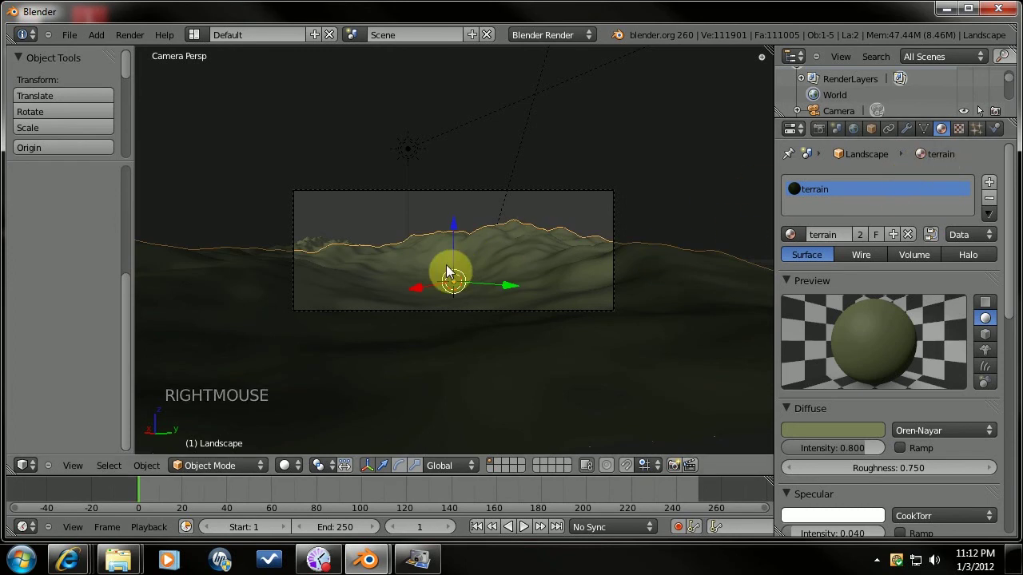
key(a)
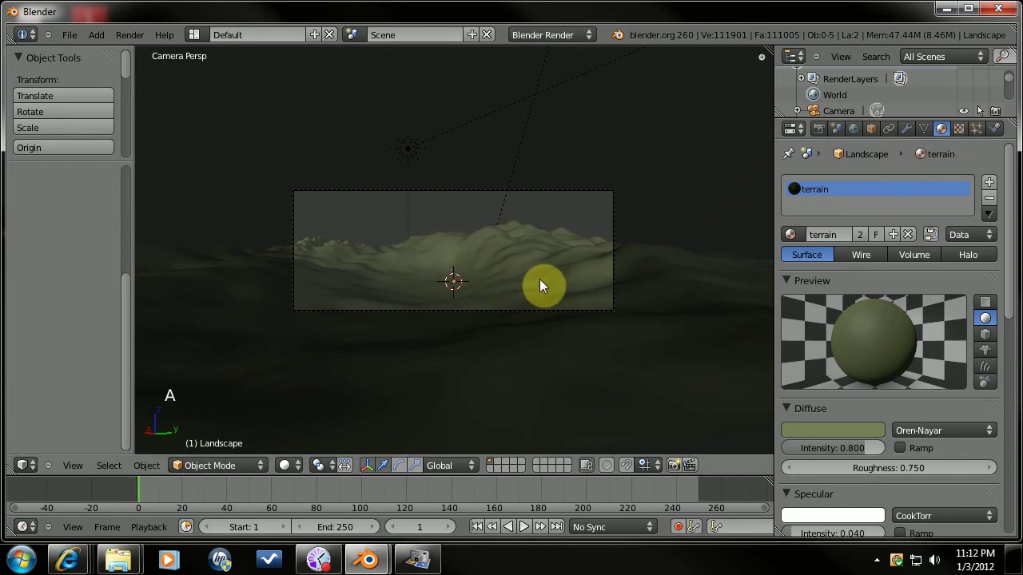
key(shift+a)
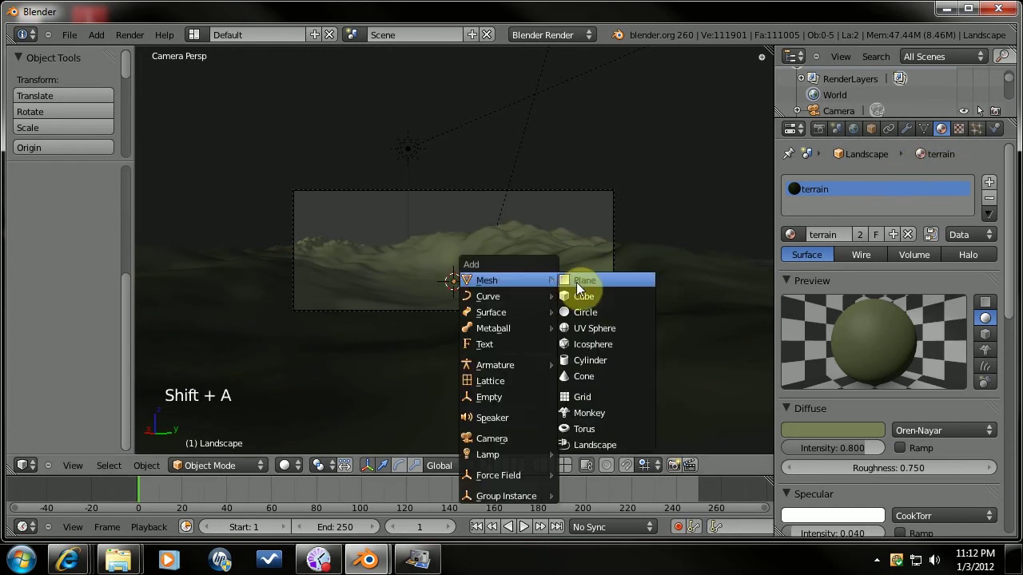
click(576, 282)
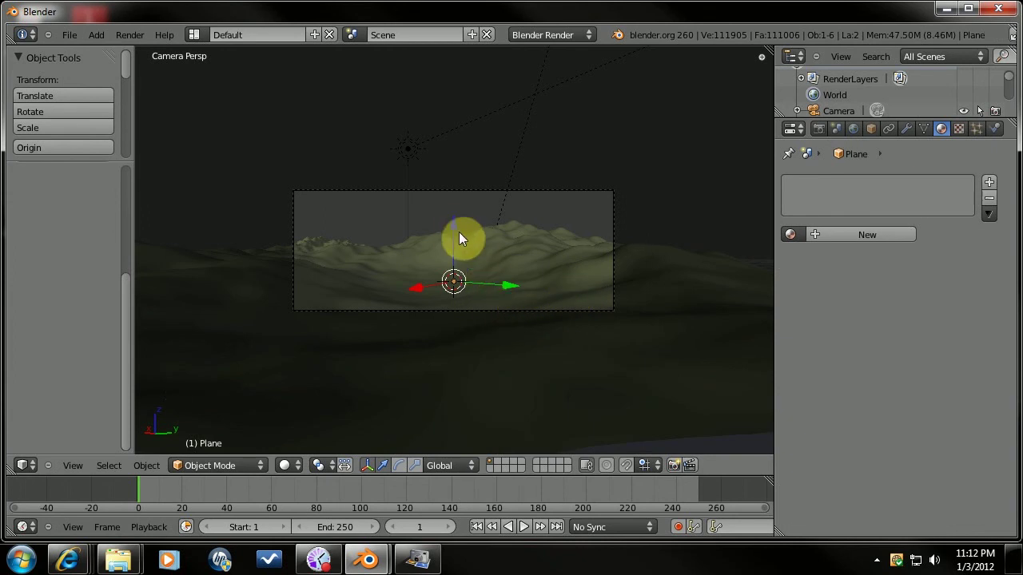
drag(459, 232, 456, 217)
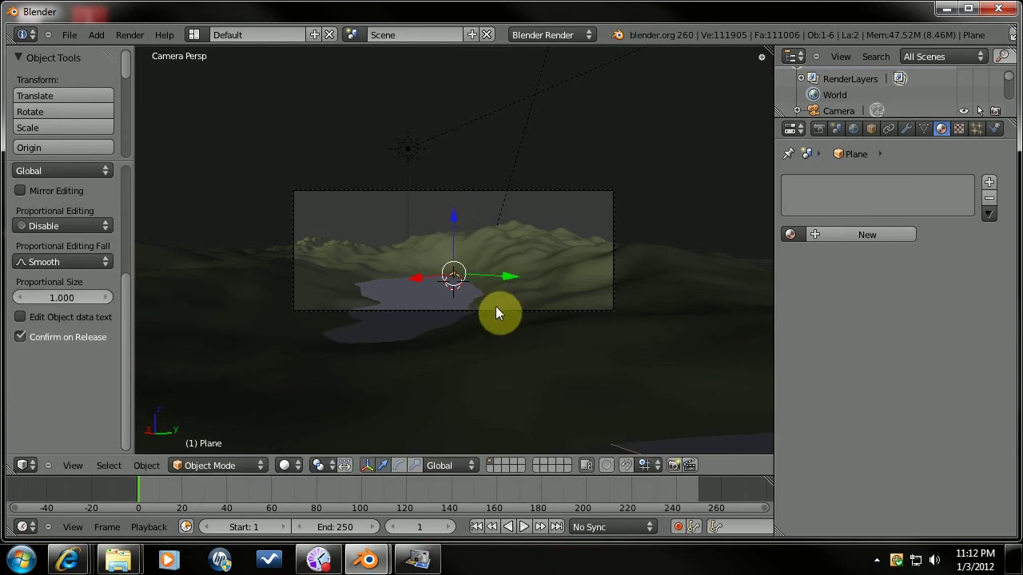
Create a new material for the plane and name it water.
click(939, 130)
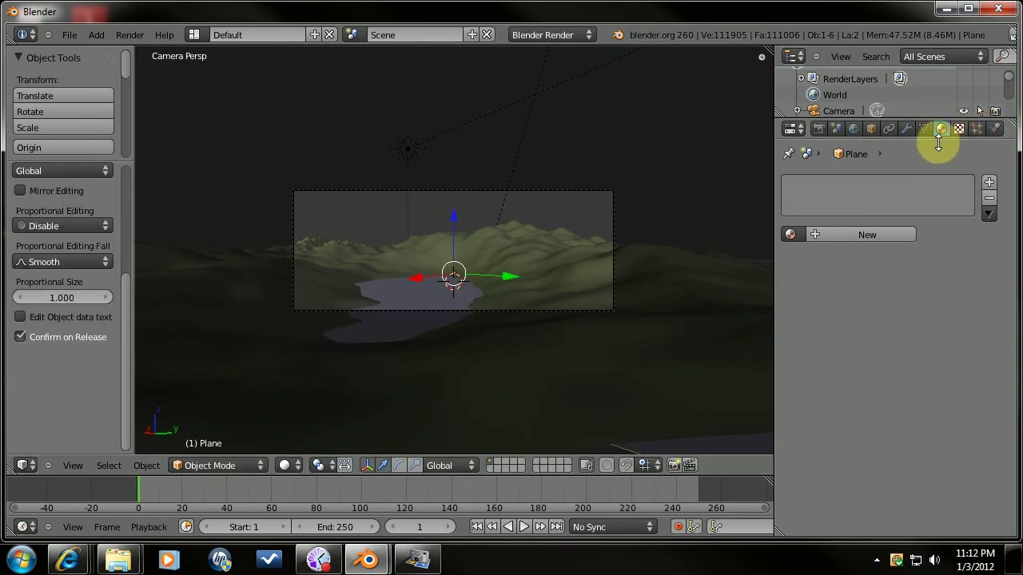
click(828, 237)
click(823, 233)
text(water)
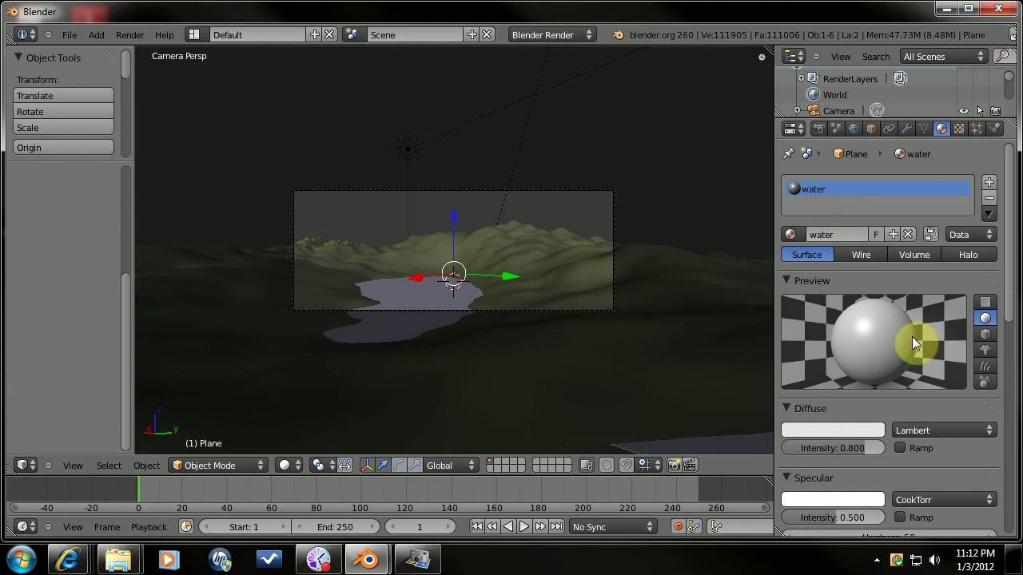
Set the water material's diffuse colour to a very dark blue, about R 0.020, G 0.028, B 0.029.
scroll(912, 337, down, 4)
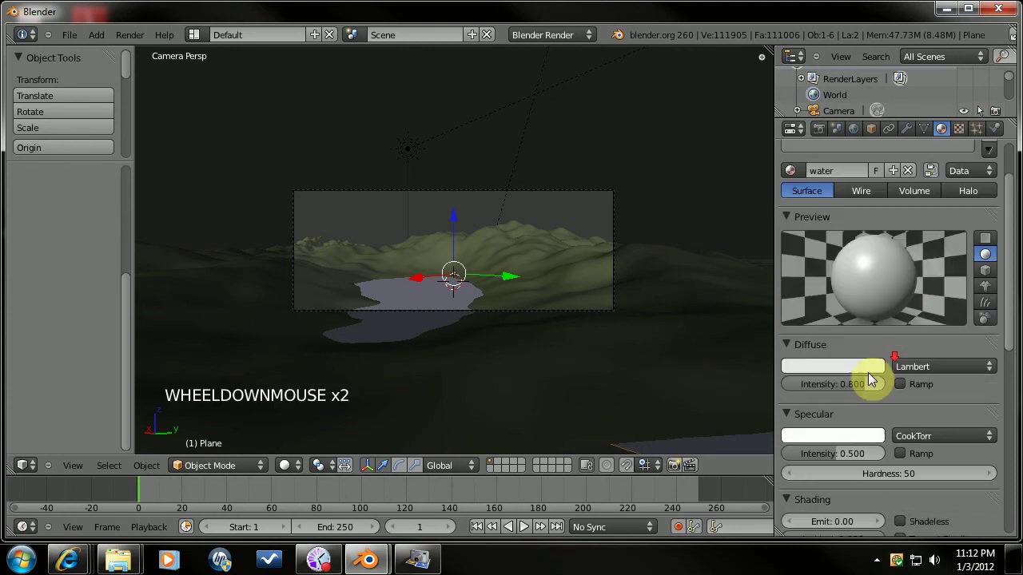
click(826, 304)
click(810, 137)
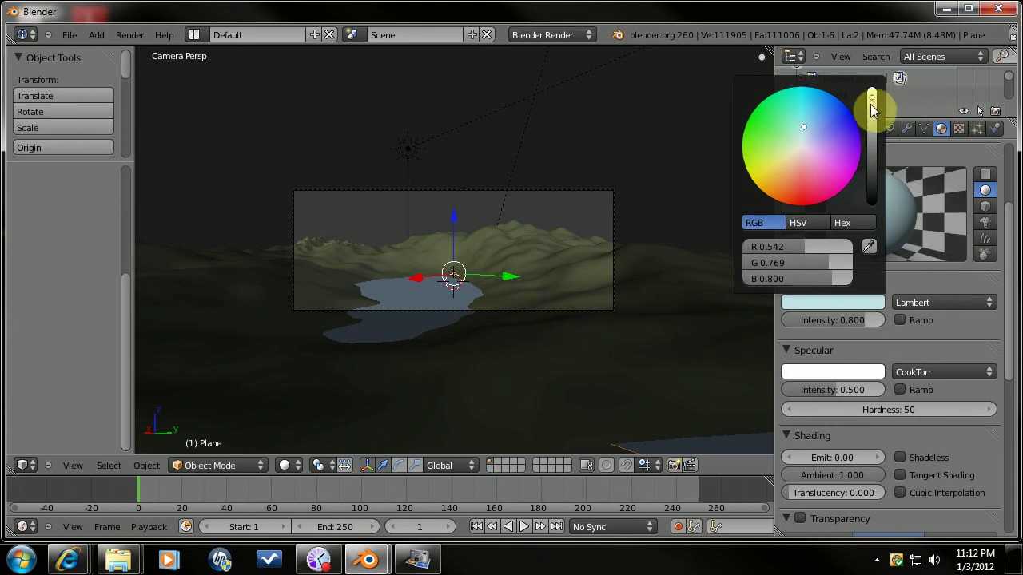
drag(871, 102, 873, 183)
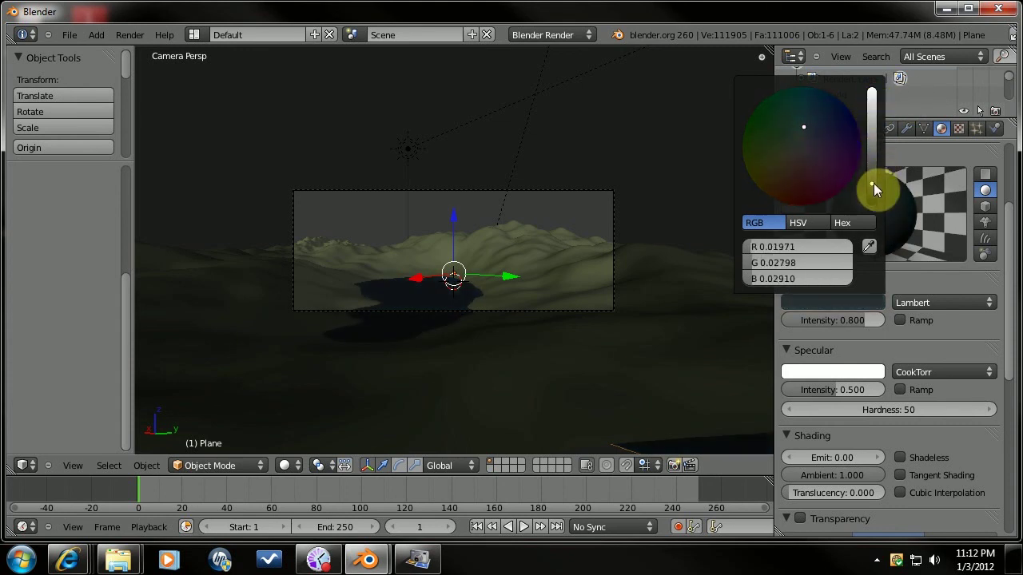
Change the water material's specular shader to WardIso and reduce its slope to about 0.061.
click(927, 370)
click(895, 285)
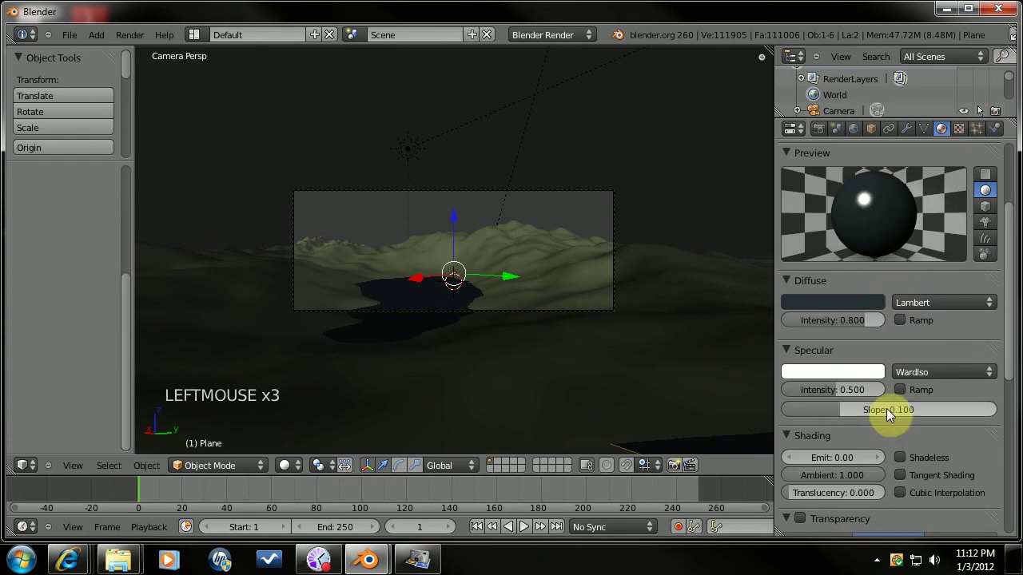
drag(886, 409, 865, 407)
scroll(851, 443, down, 2)
scroll(874, 366, up, 2)
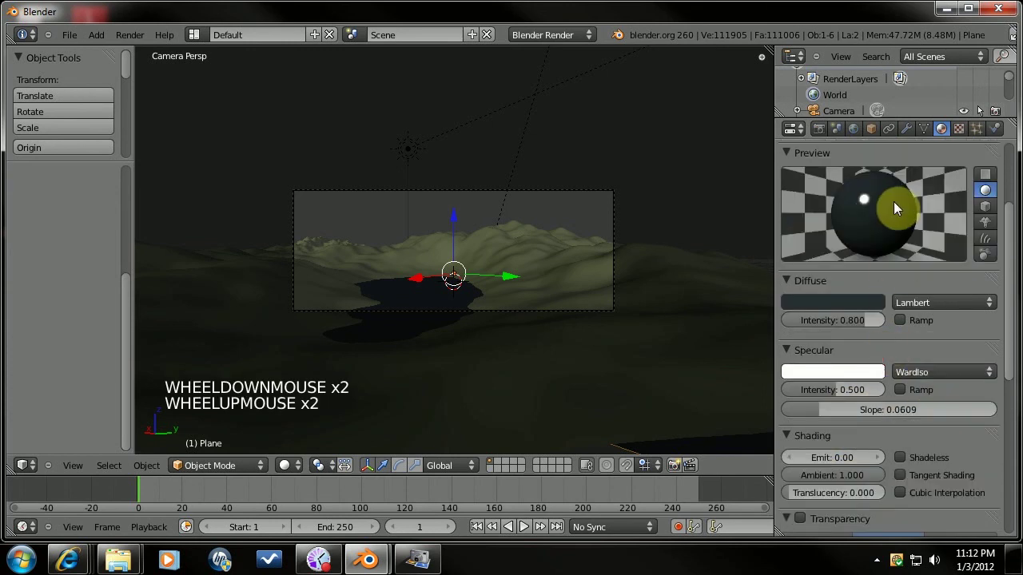
Enable mirror reflection on the water material with a reflectivity of about 0.595.
scroll(883, 391, down, 6)
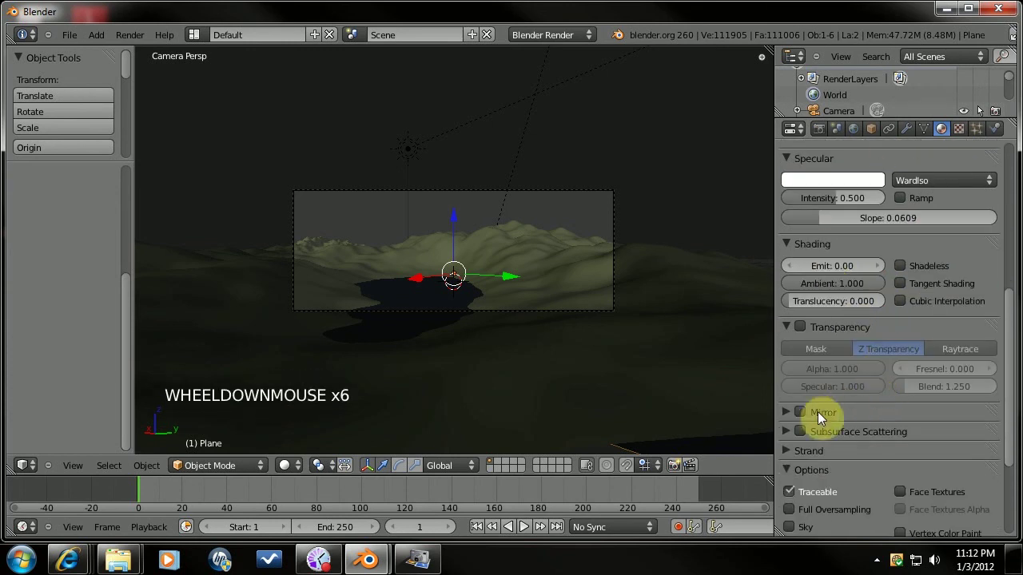
click(800, 413)
click(785, 412)
drag(815, 438, 875, 437)
scroll(903, 411, up, 3)
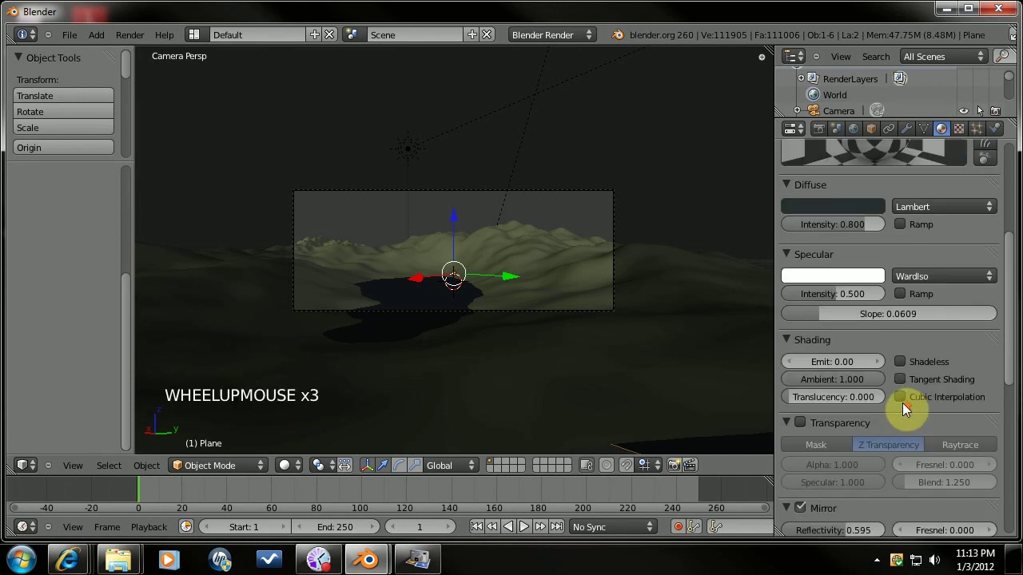
scroll(903, 407, up, 4)
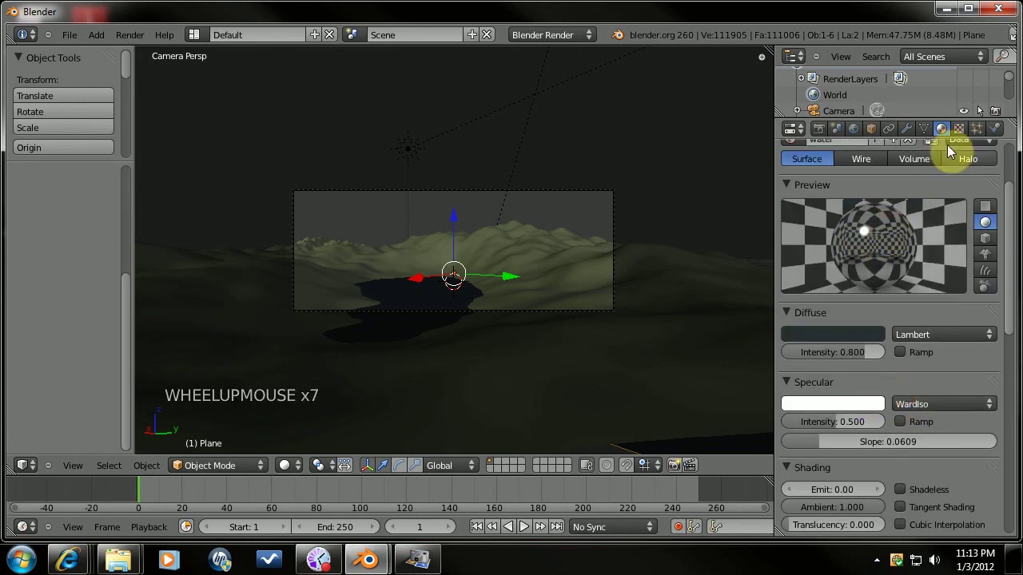
Assign the existing clouds texture to the water material, make it a single-user copy and name it waterripple.
click(958, 129)
scroll(804, 263, up, 3)
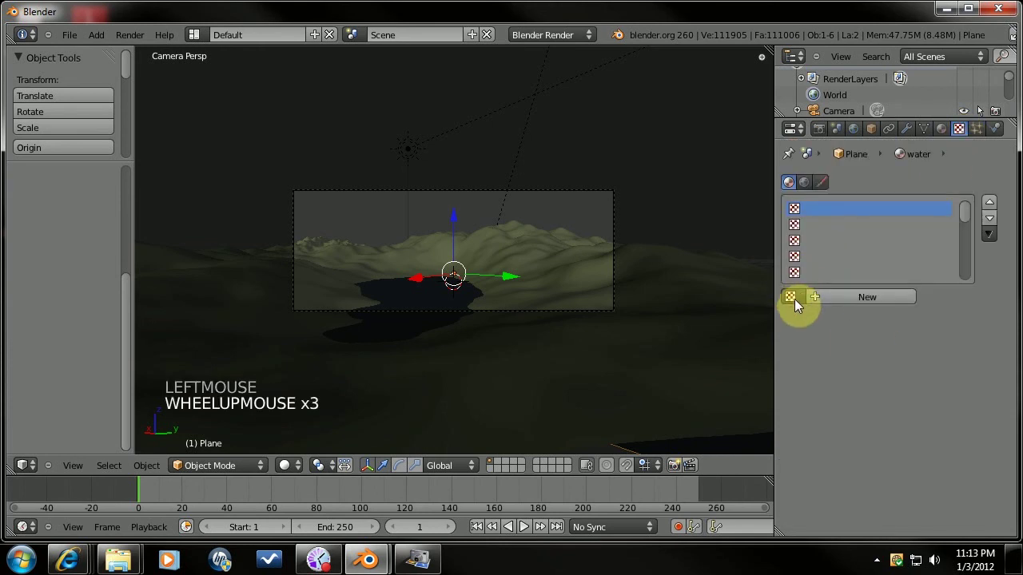
click(794, 298)
click(818, 335)
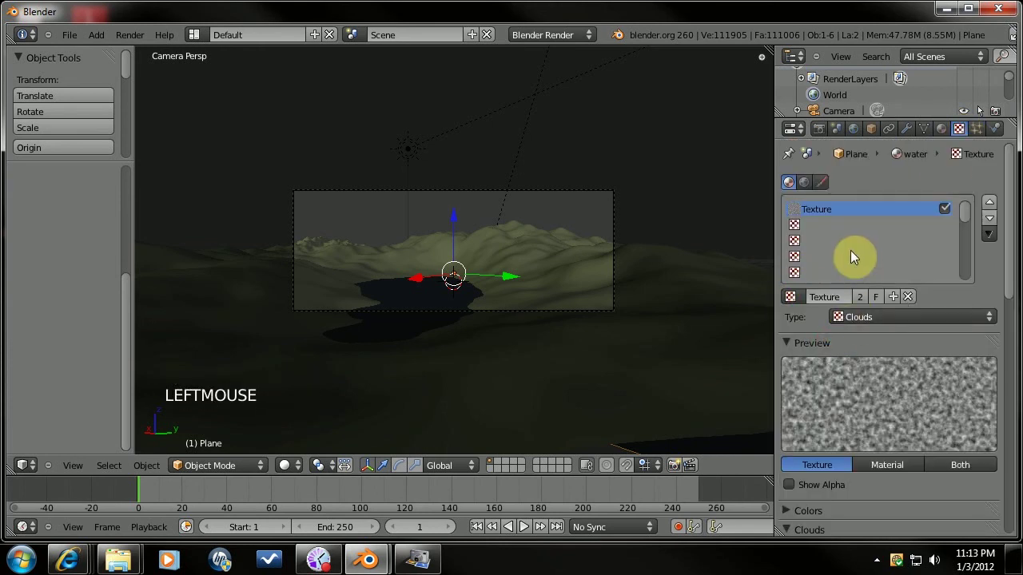
click(860, 296)
click(834, 298)
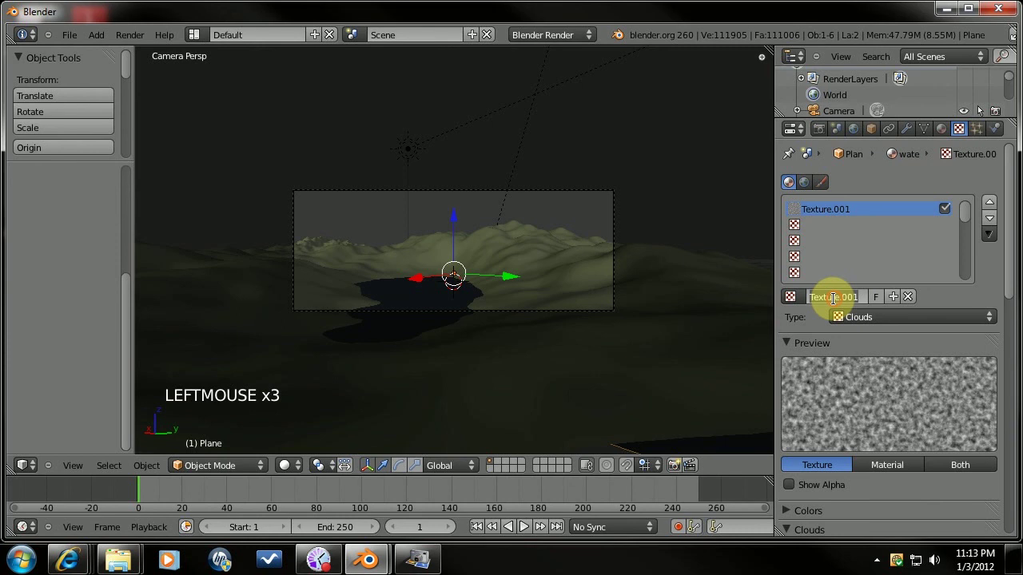
text(waterripple)
key(Return)
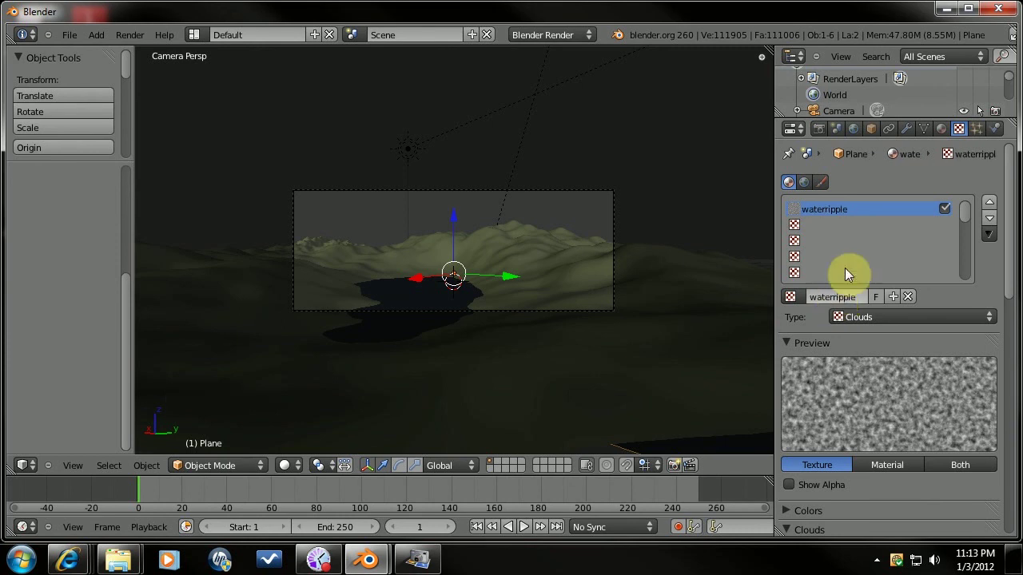
Set the waterripple clouds texture's noise size to 0.001.
scroll(880, 384, down, 8)
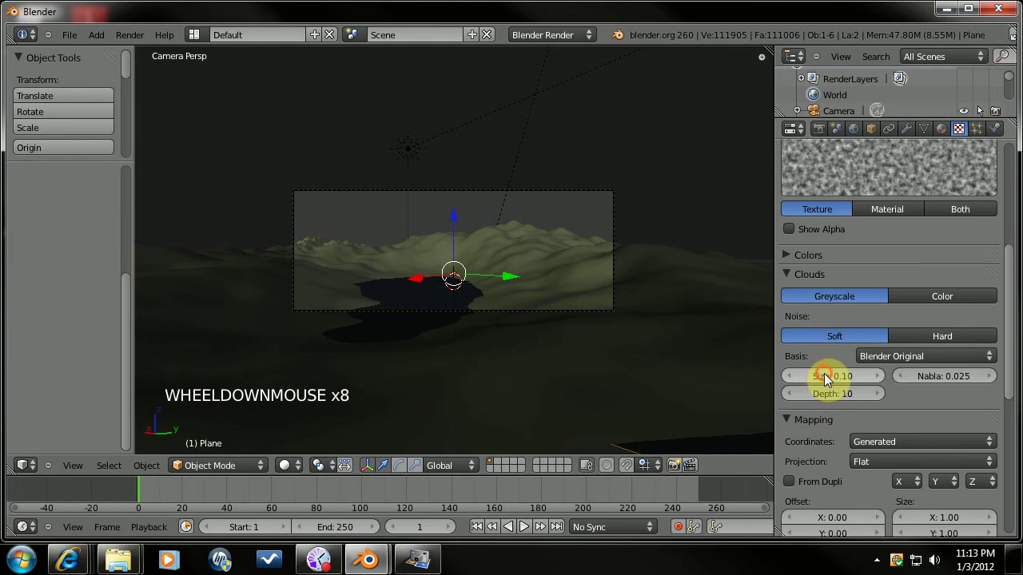
click(826, 376)
text(.00)
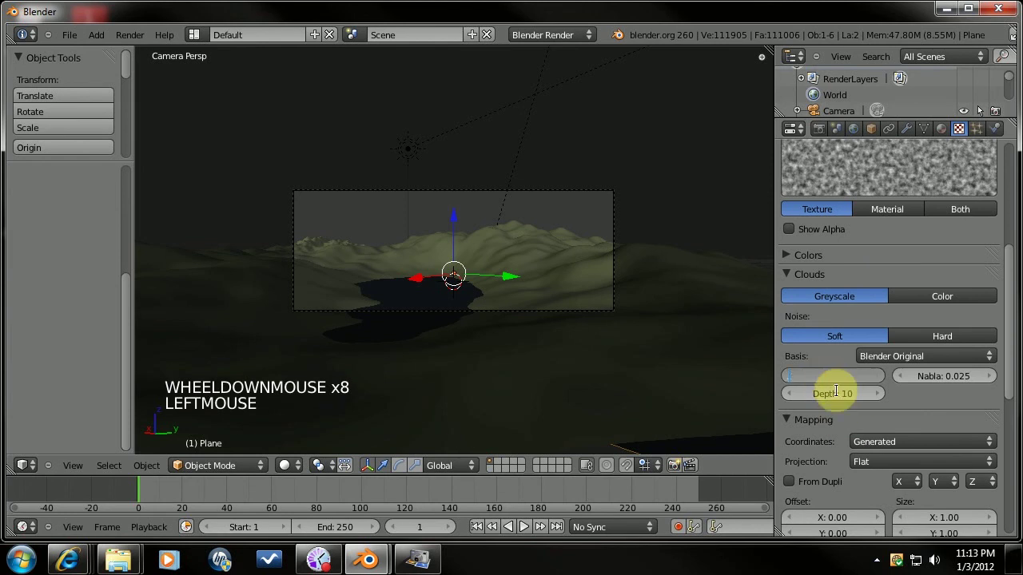
text(1)
key(Return)
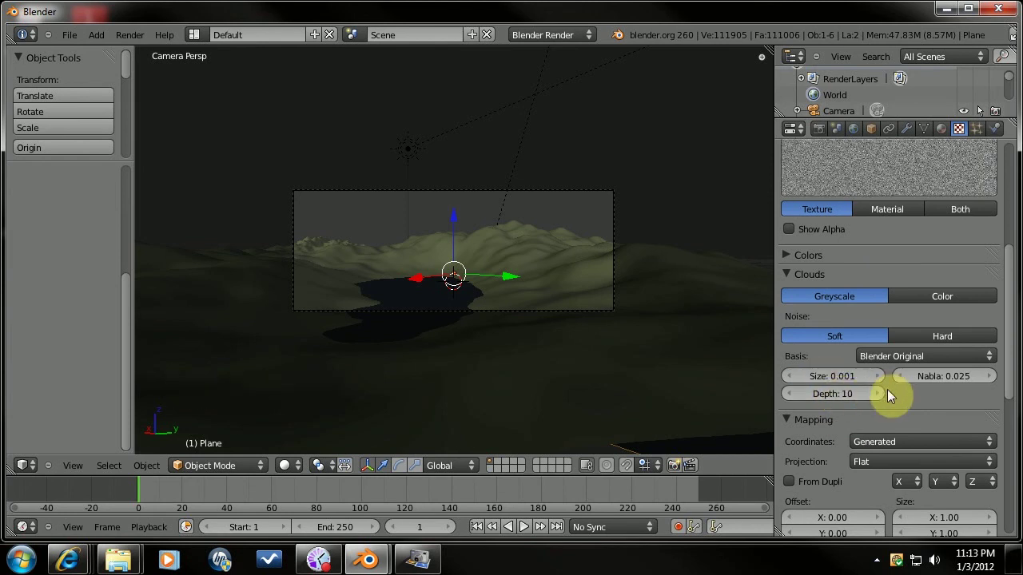
Stop the waterripple texture from influencing diffuse color and make it affect the normal with a value of 0.01.
scroll(871, 403, down, 8)
scroll(903, 398, down, 2)
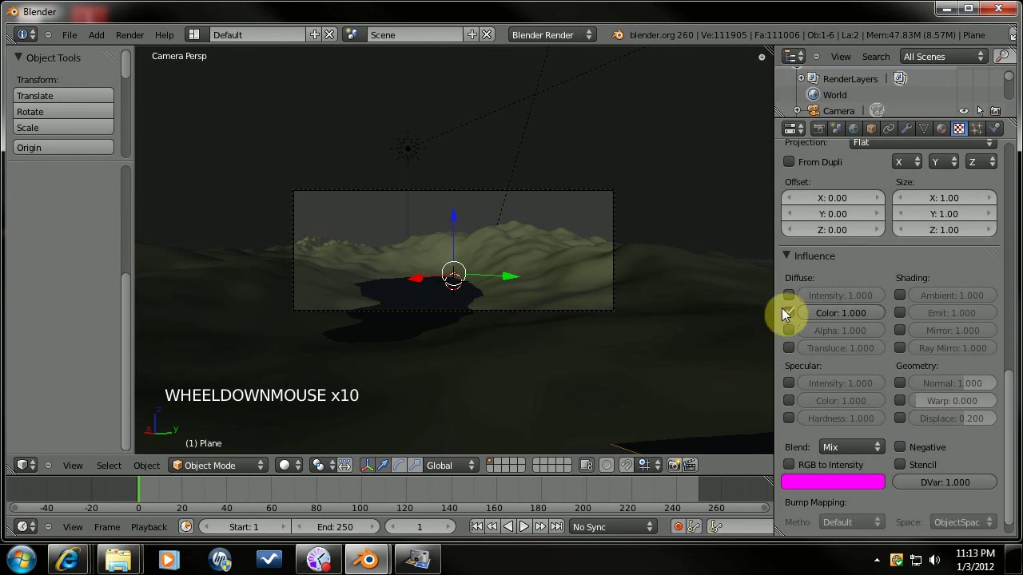
click(790, 313)
click(949, 383)
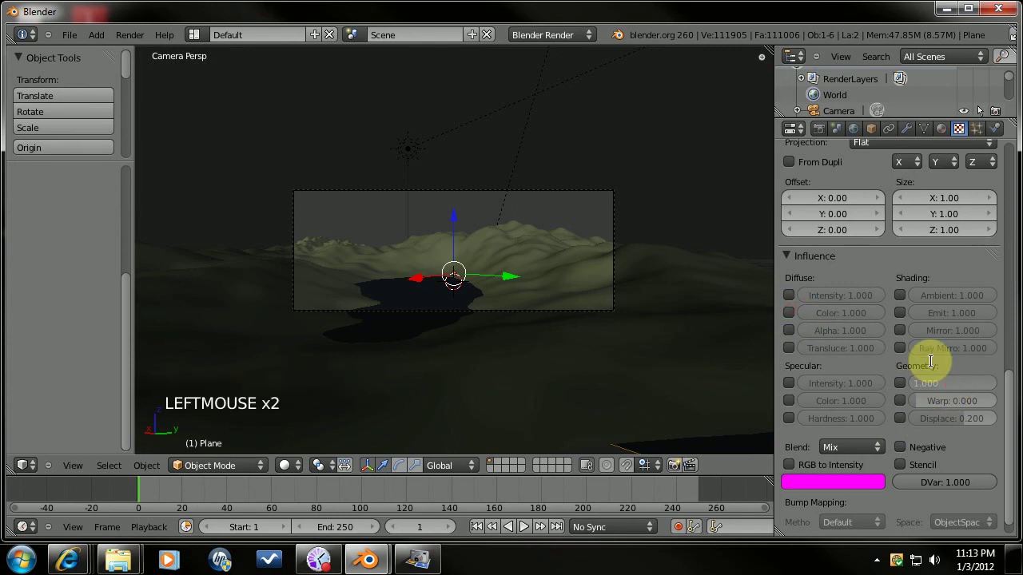
text(.01)
key(Return)
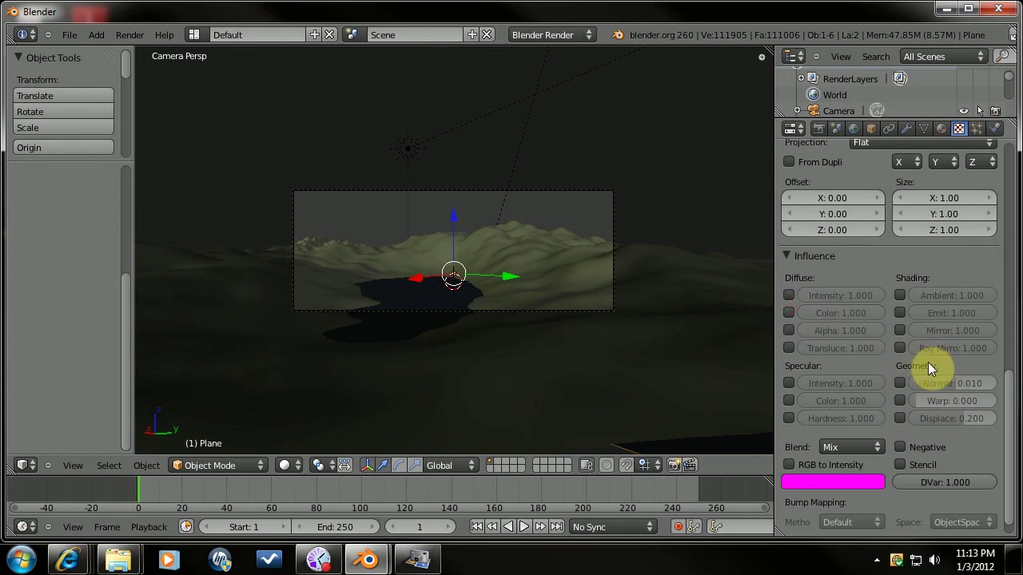
click(899, 384)
Render the scene to check the rippled lake surface, then close the render.
scroll(929, 384, up, 6)
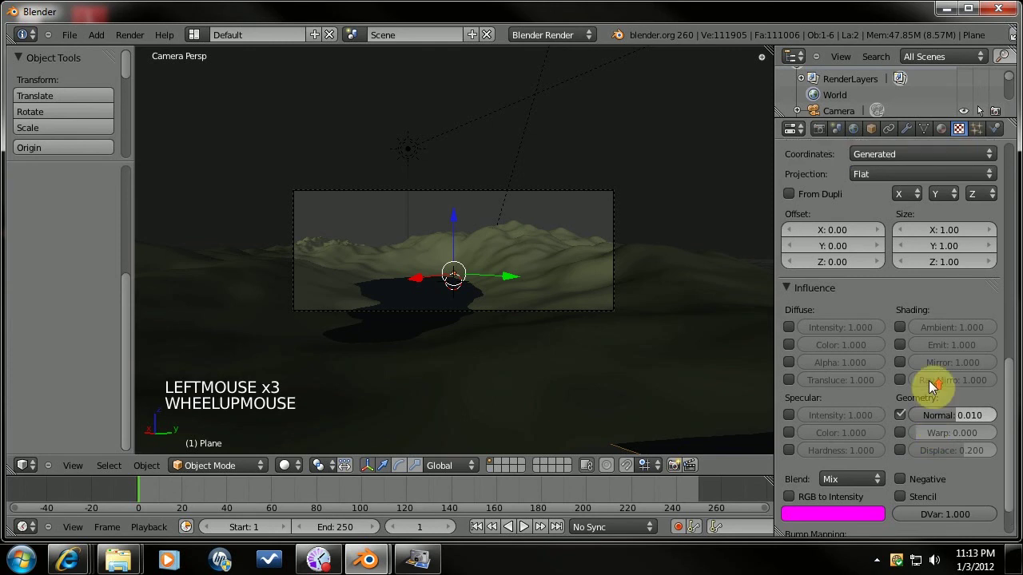
scroll(929, 384, up, 15)
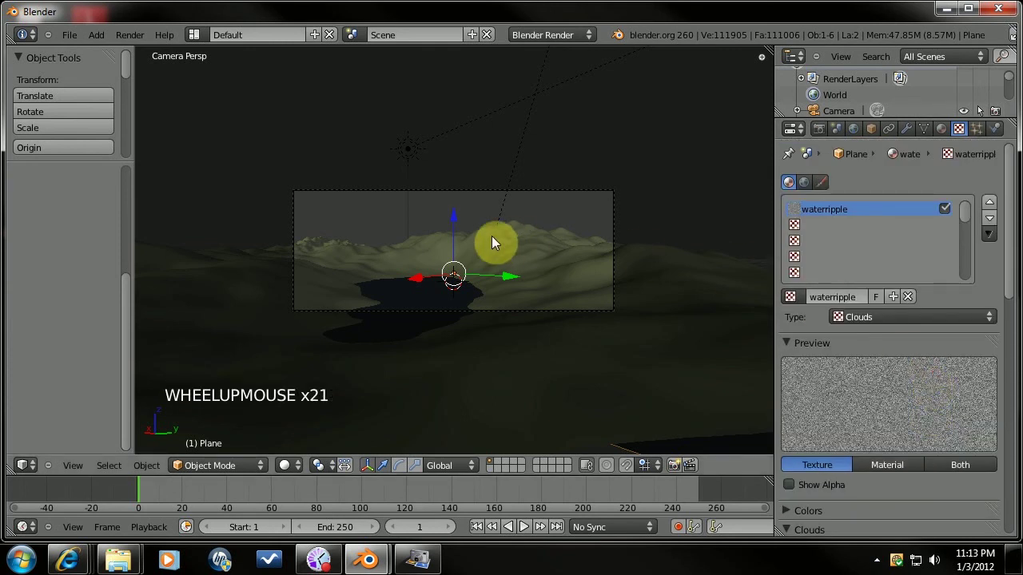
key(F12)
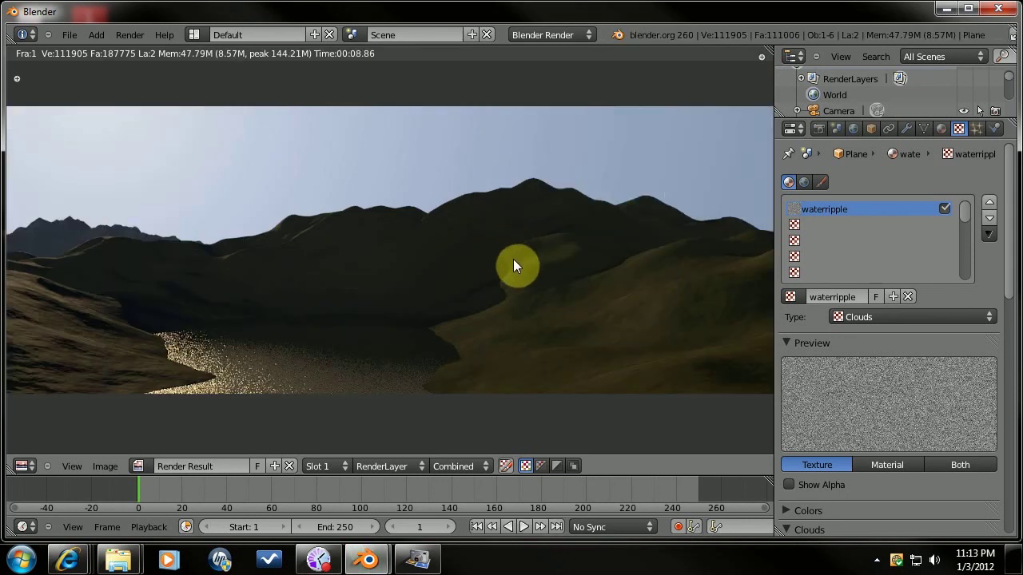
key(Escape)
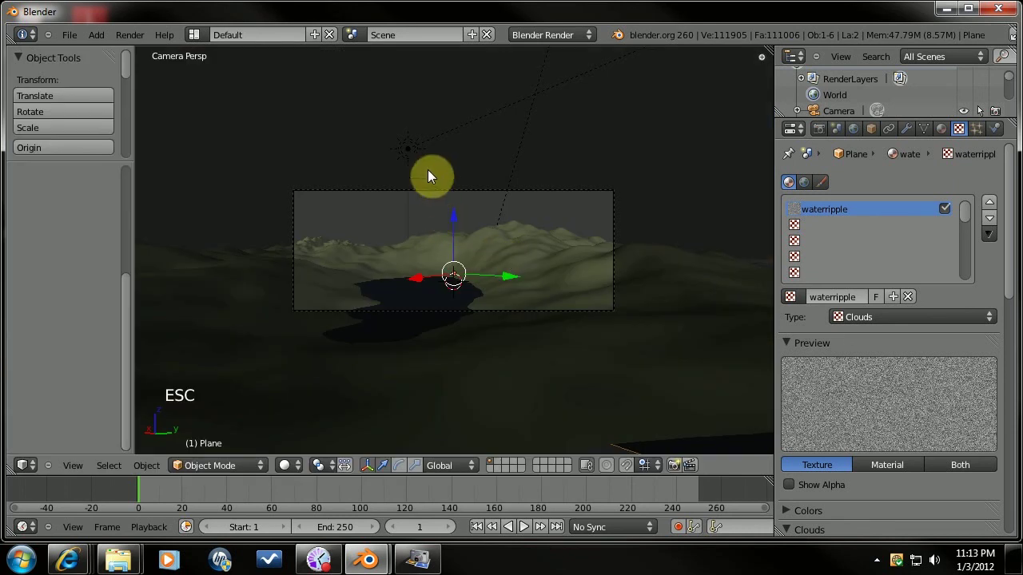
Rotate the main sun lamp about 24 degrees clockwise in the top view and move it slightly up and left.
right_click(412, 148)
key(KP_7)
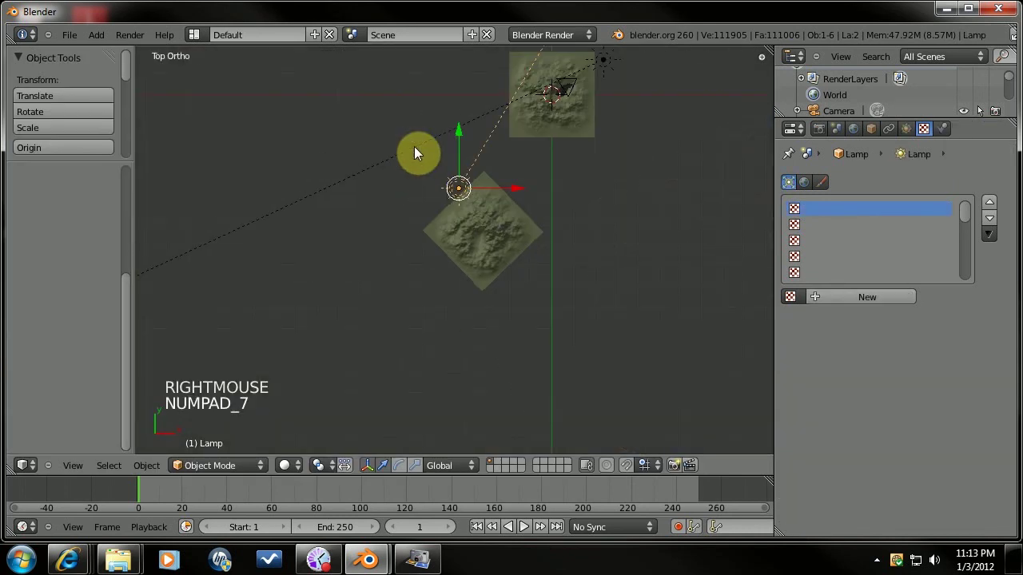
key(r)
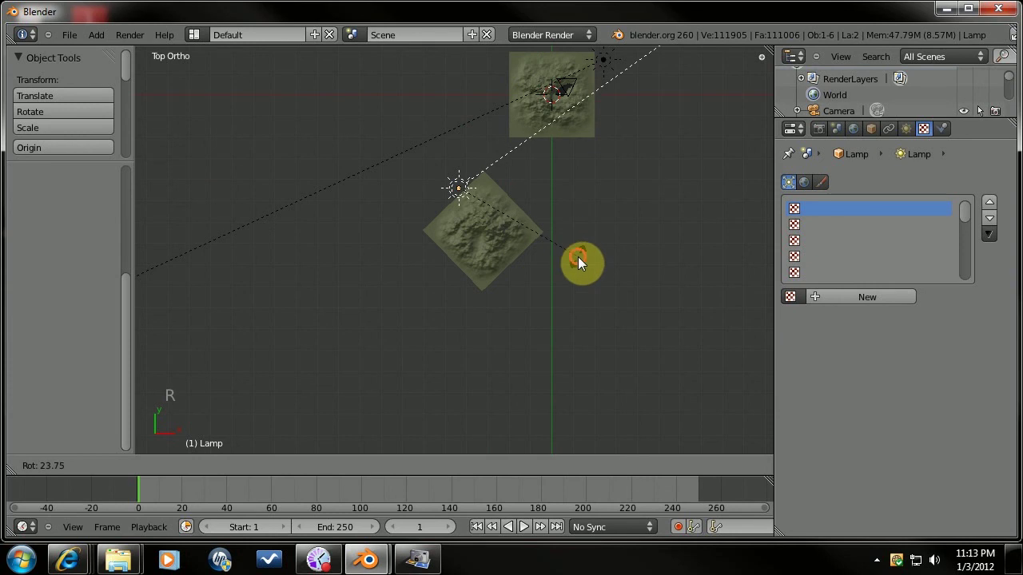
click(578, 255)
key(g)
click(565, 245)
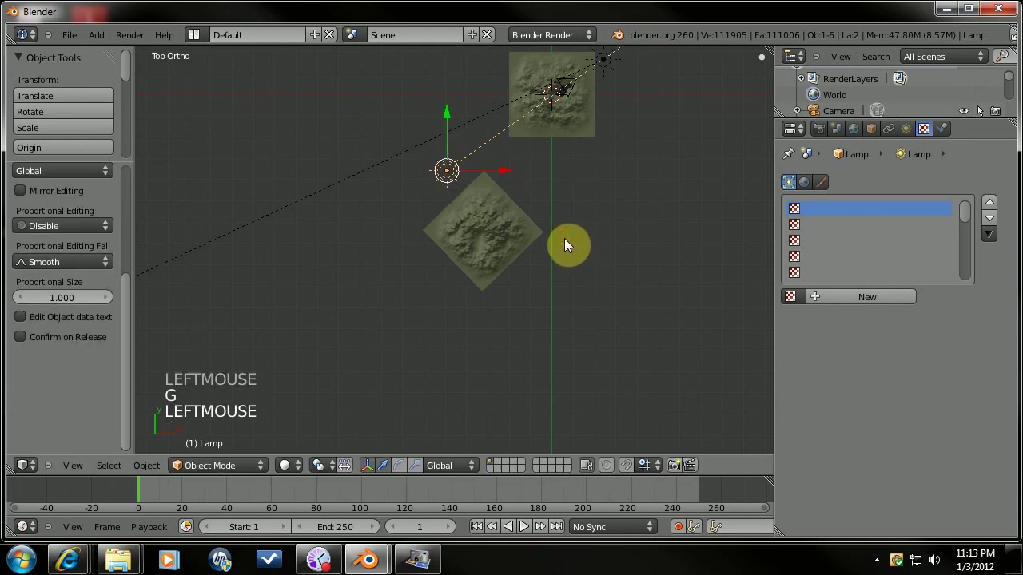
Return to the camera view and raise the lake plane slightly along Z to enlarge the lake.
key(KP_0)
scroll(480, 318, up, 3)
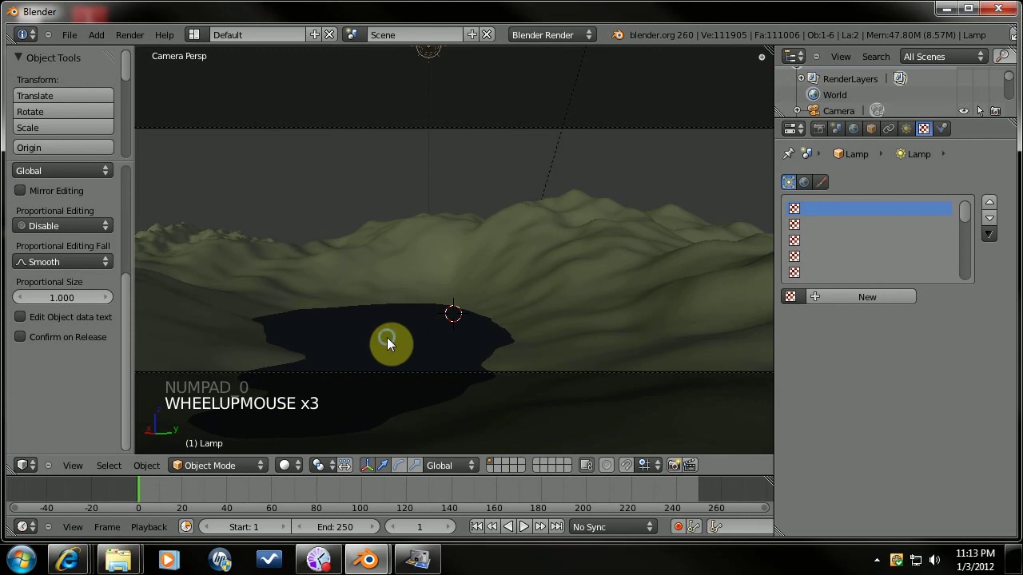
right_click(451, 242)
drag(452, 242, 456, 241)
Lower the camera about 0.035 units along the global Z axis.
right_click(651, 131)
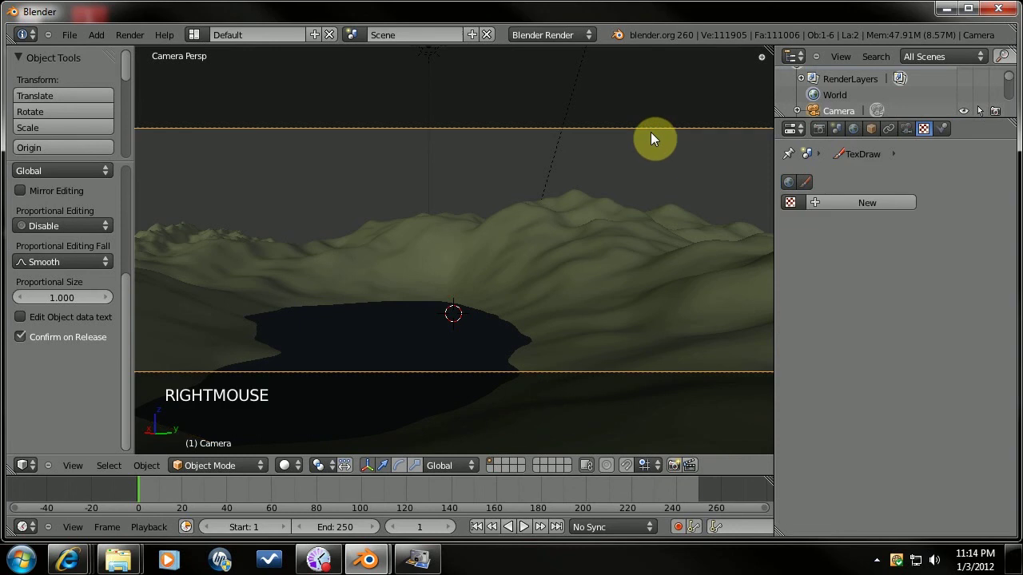
key(g)
key(z)
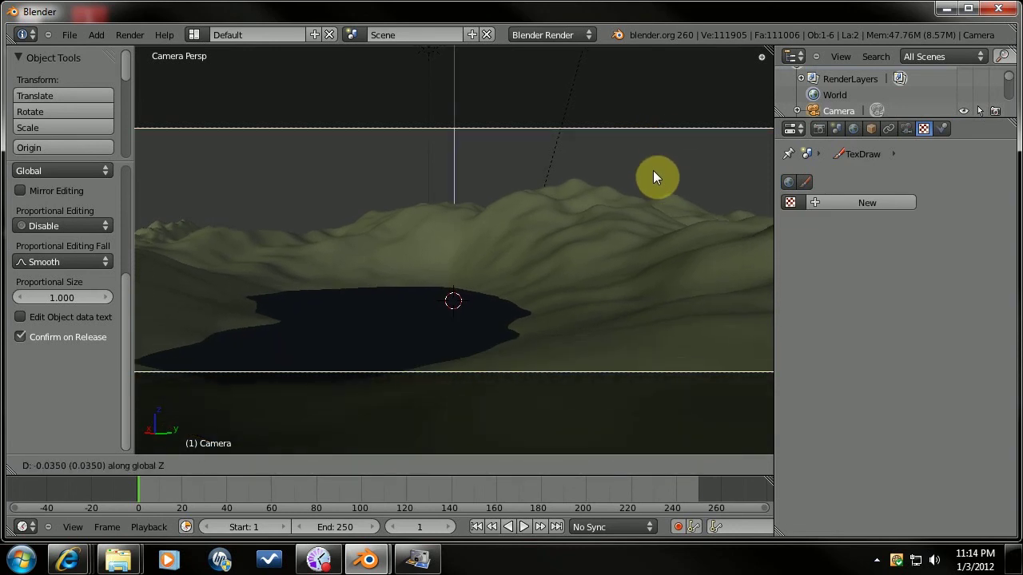
shift+click(653, 170)
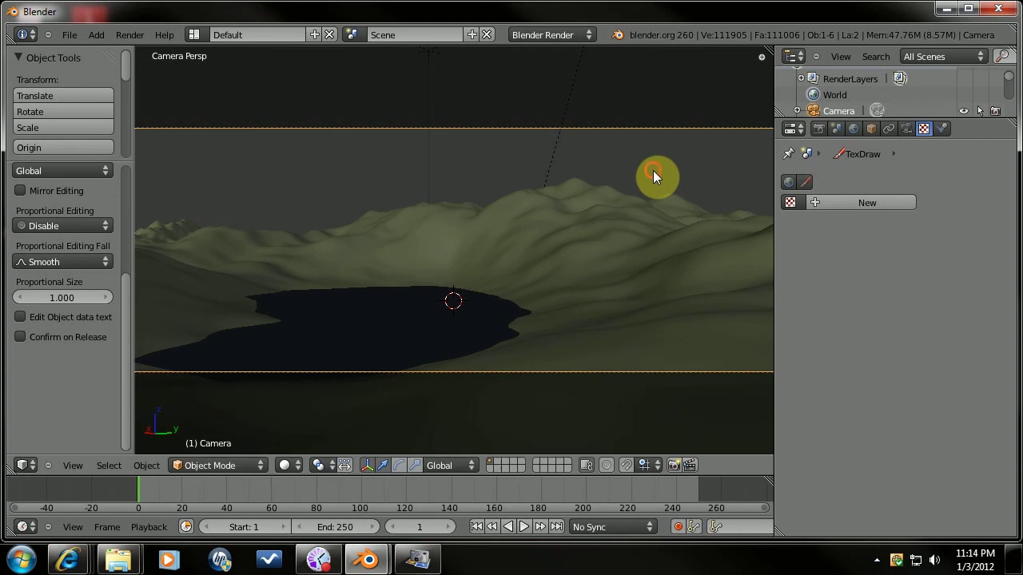
Re-aim the camera in fly mode, tilting it slightly upward and turning it slightly to the left.
key(shift+f)
key(shift+f)
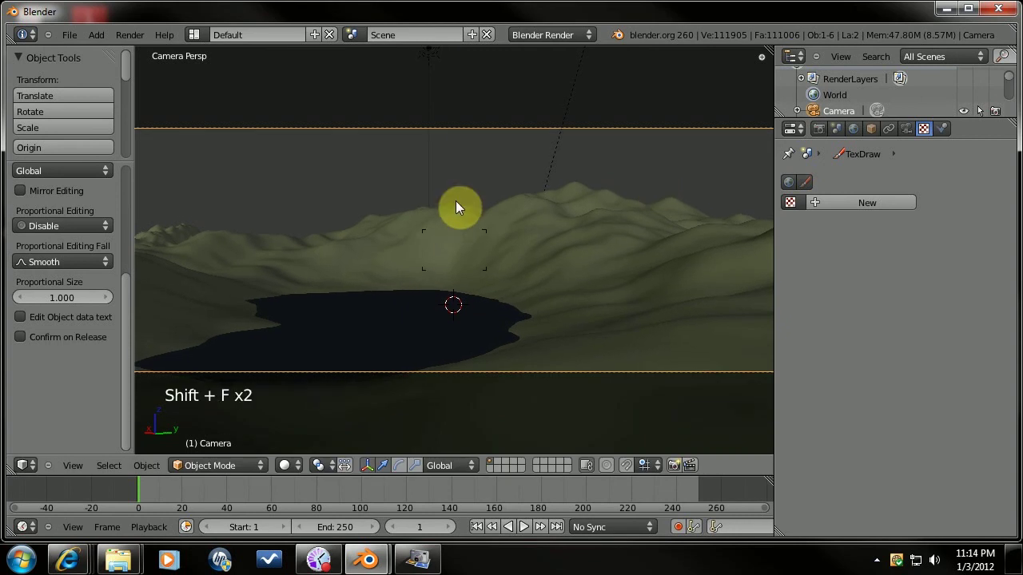
click(456, 201)
scroll(465, 253, down, 2)
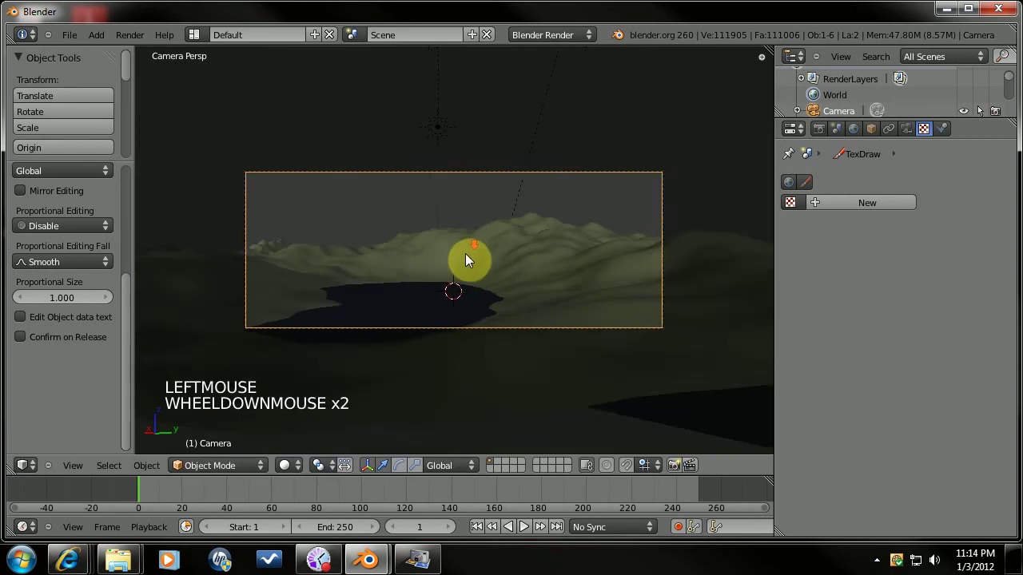
scroll(465, 256, up, 2)
scroll(461, 270, down, 2)
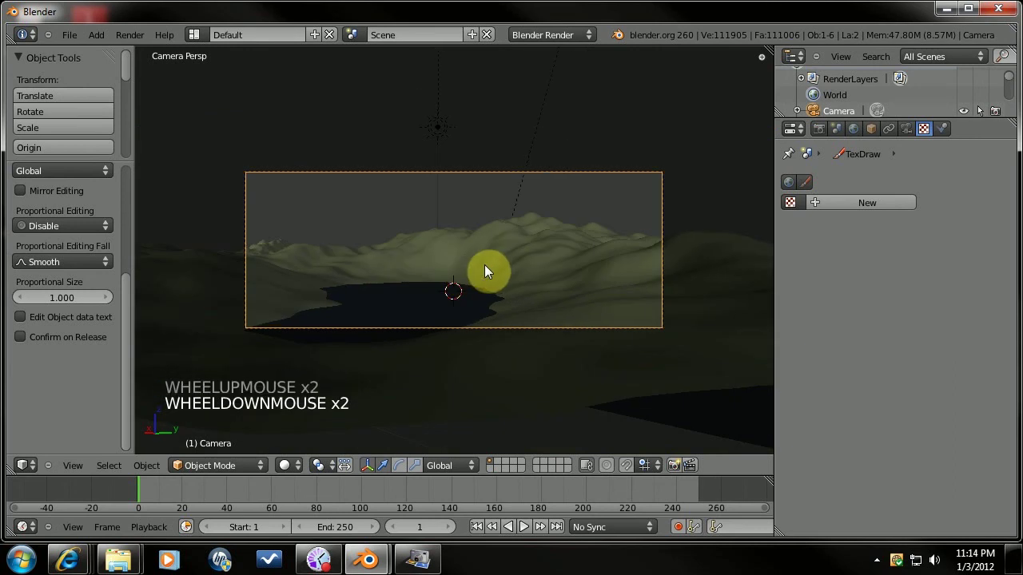
key(shift+f)
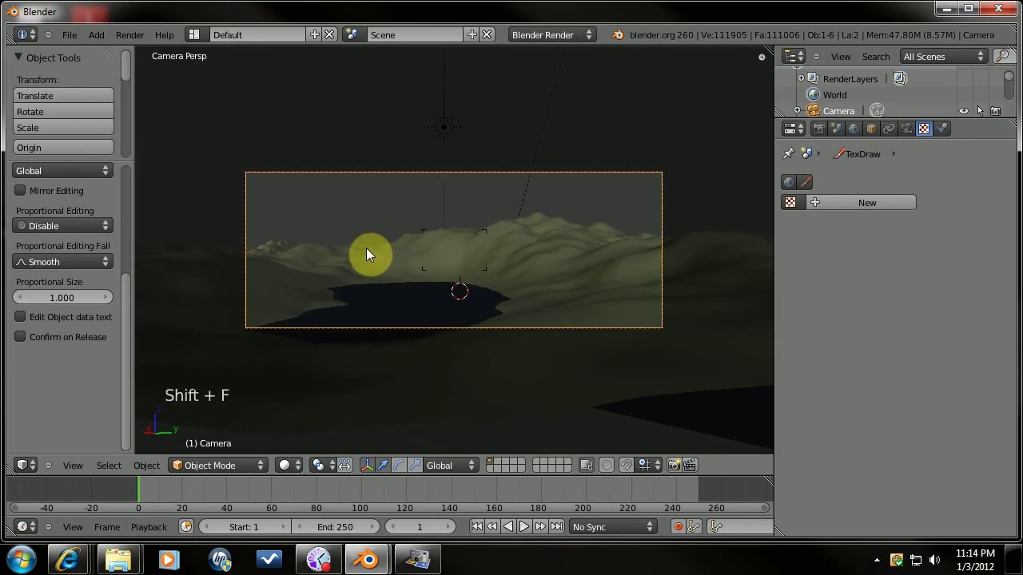
click(366, 248)
Render the reframed scene and view the whole image of the lake and mountains.
key(F12)
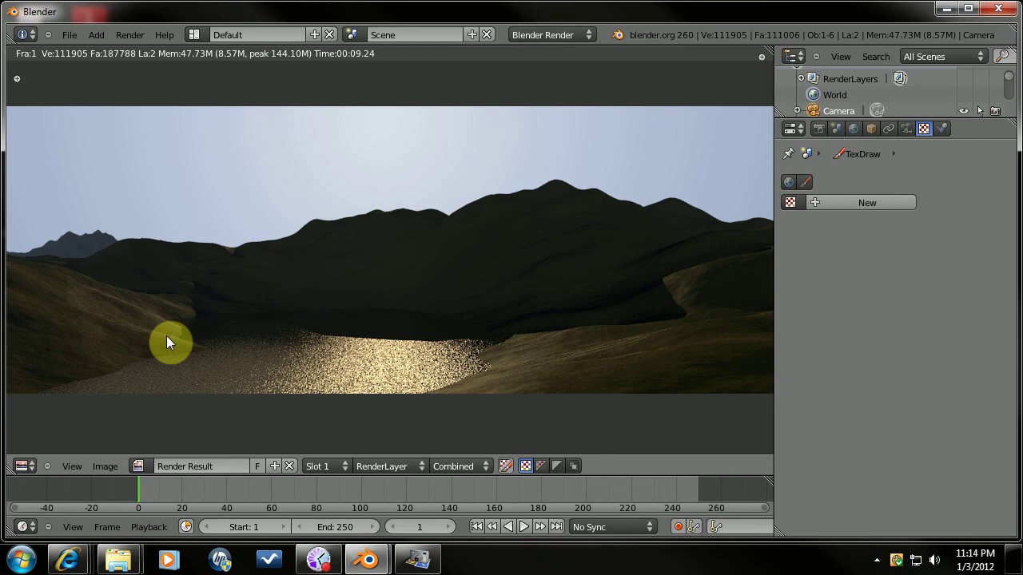
scroll(349, 302, down, 1)
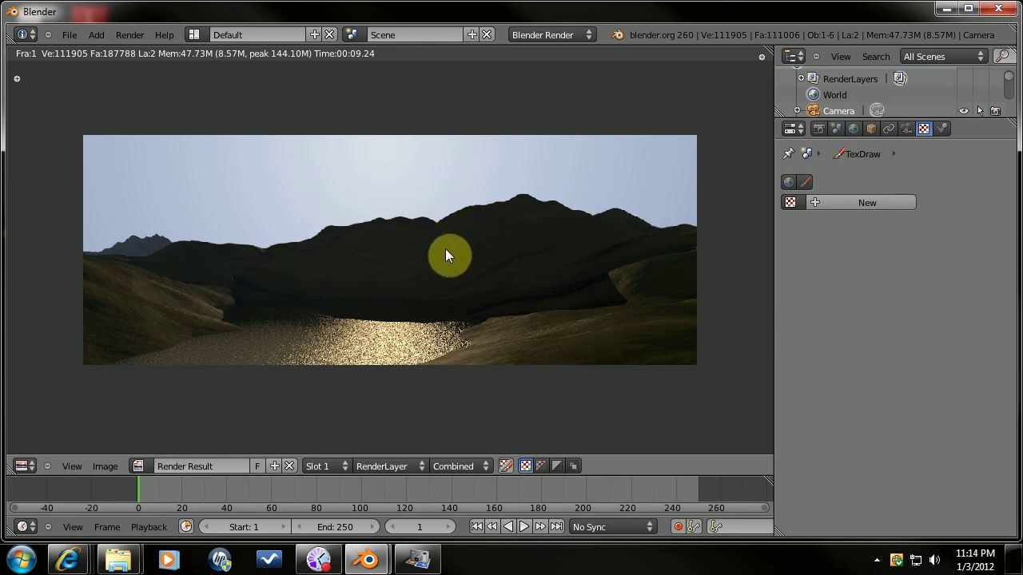
Leave the render view, select the sun lamp above the lake, and set its ray shadow samples to 5.
key(Escape)
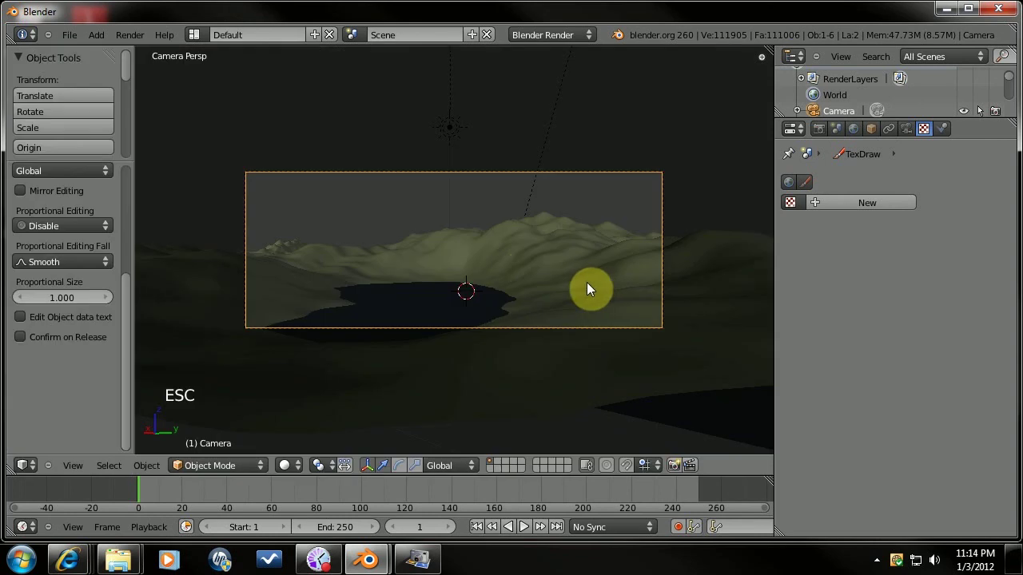
right_click(459, 131)
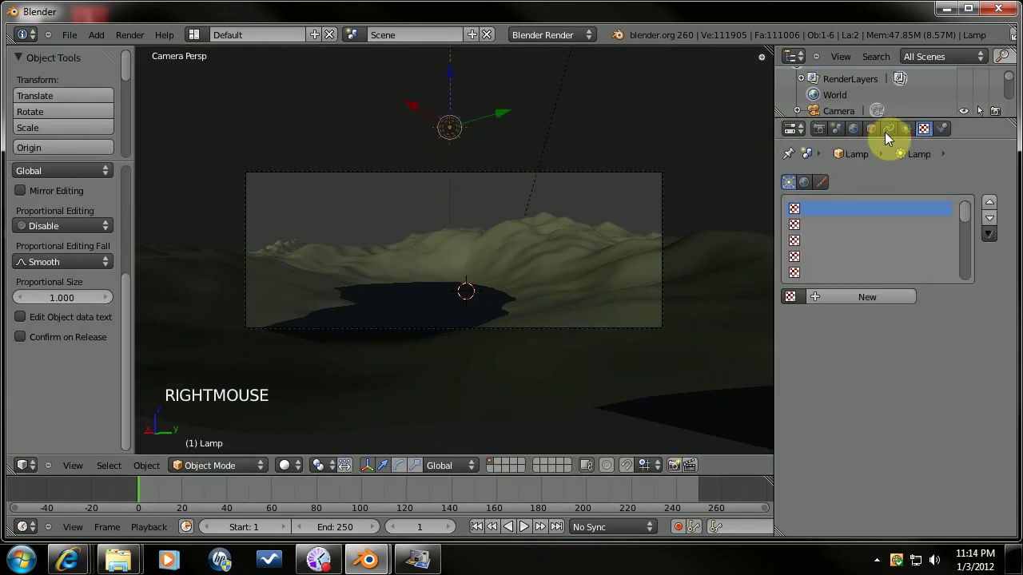
click(906, 129)
scroll(846, 313, down, 8)
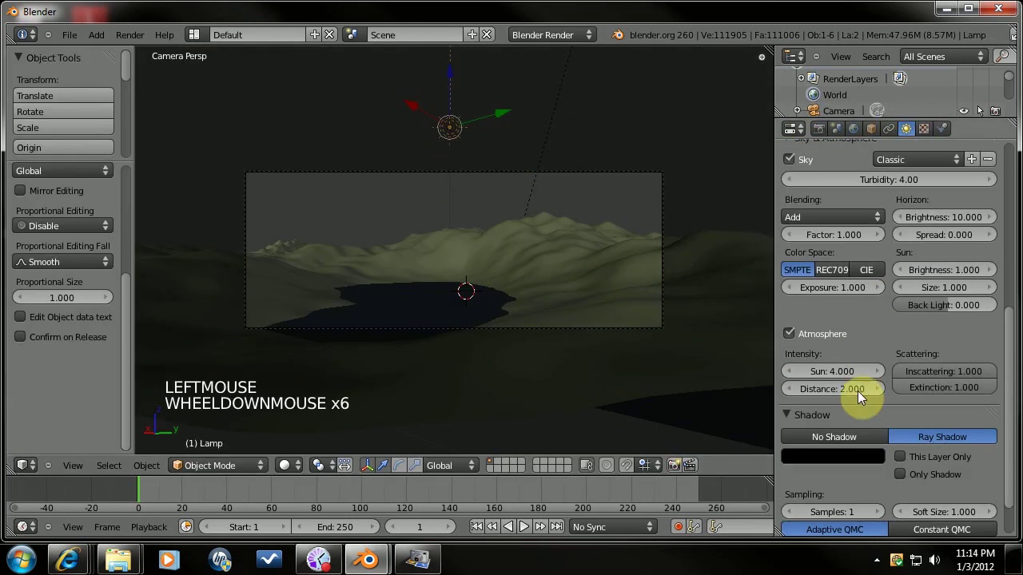
click(847, 462)
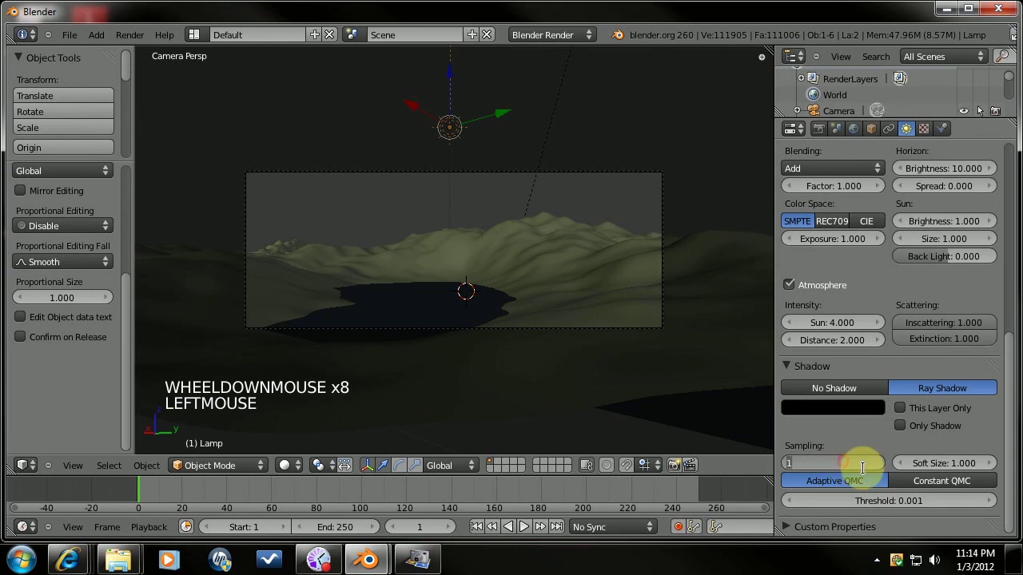
text(5)
key(Return)
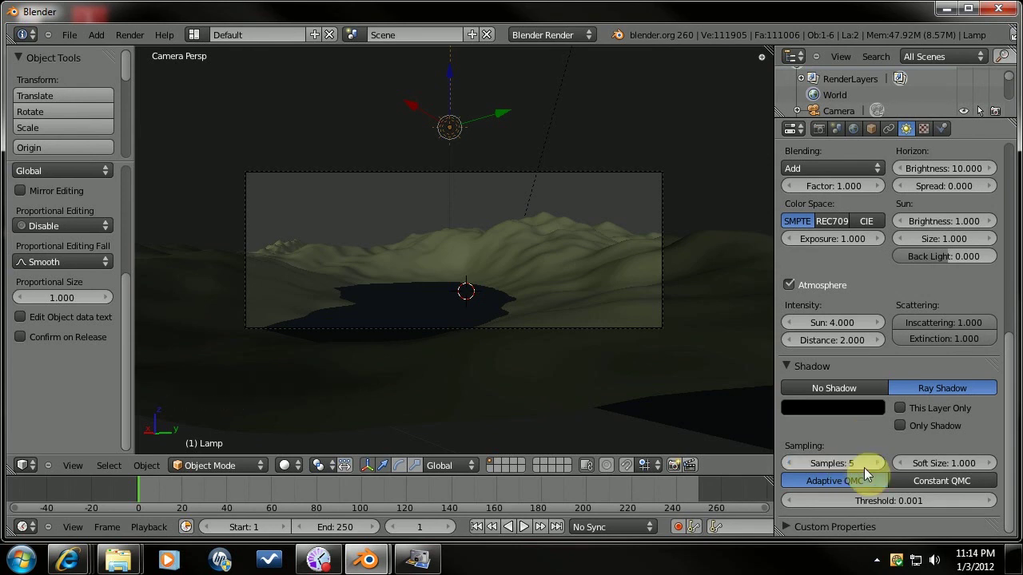
Set the sun lamp's shadow soft size to 3 and render the scene.
click(942, 463)
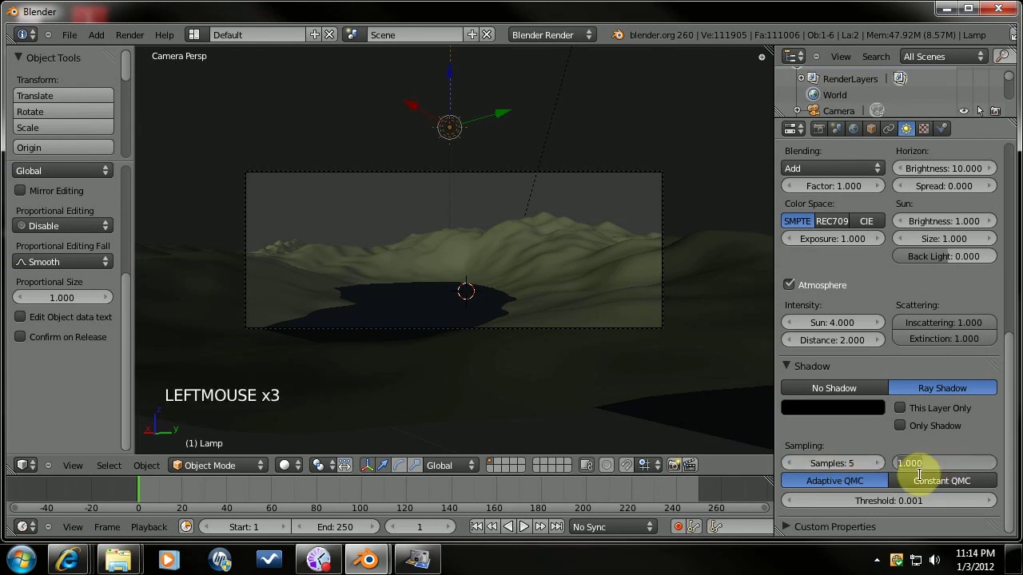
text(3)
key(Return)
key(F12)
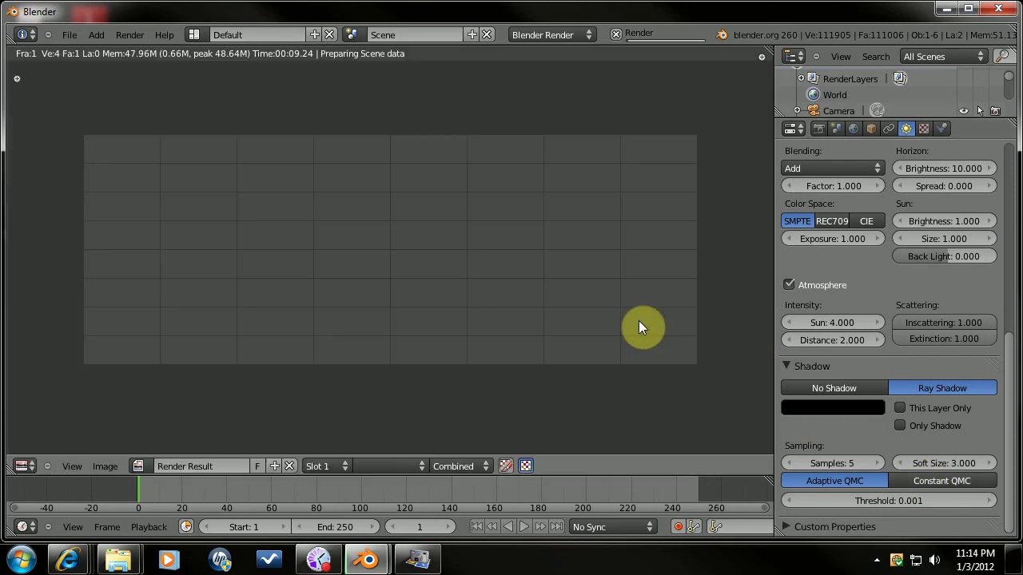